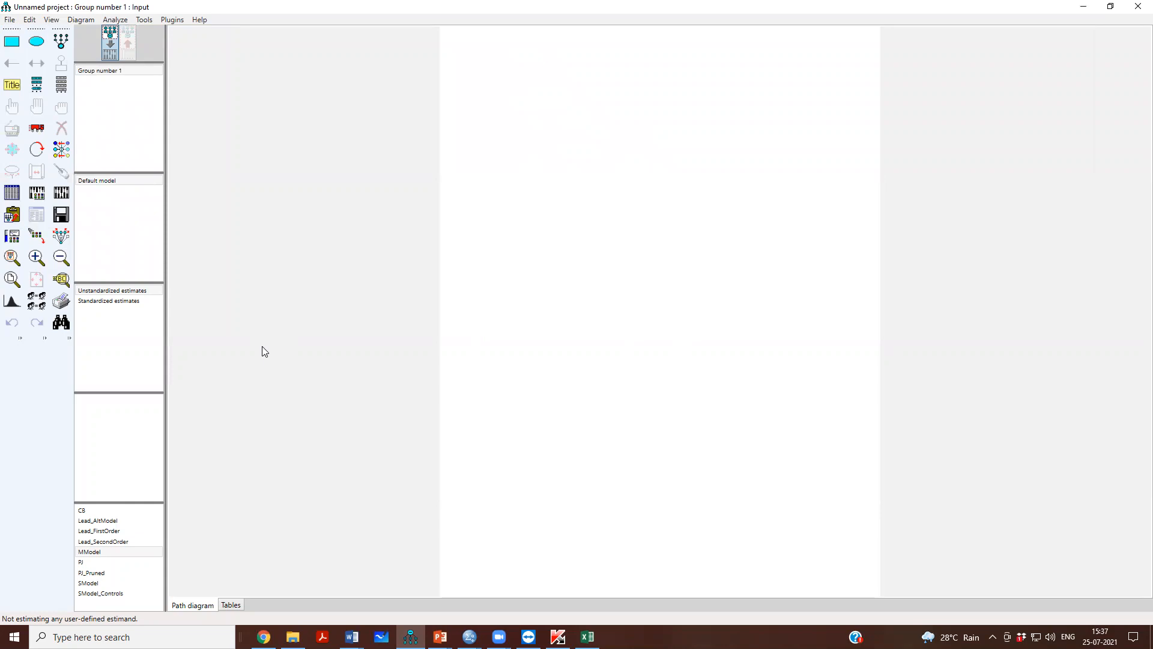
Load DataSEM_C.sav as the data file for Group number 1.
left_click(12, 192)
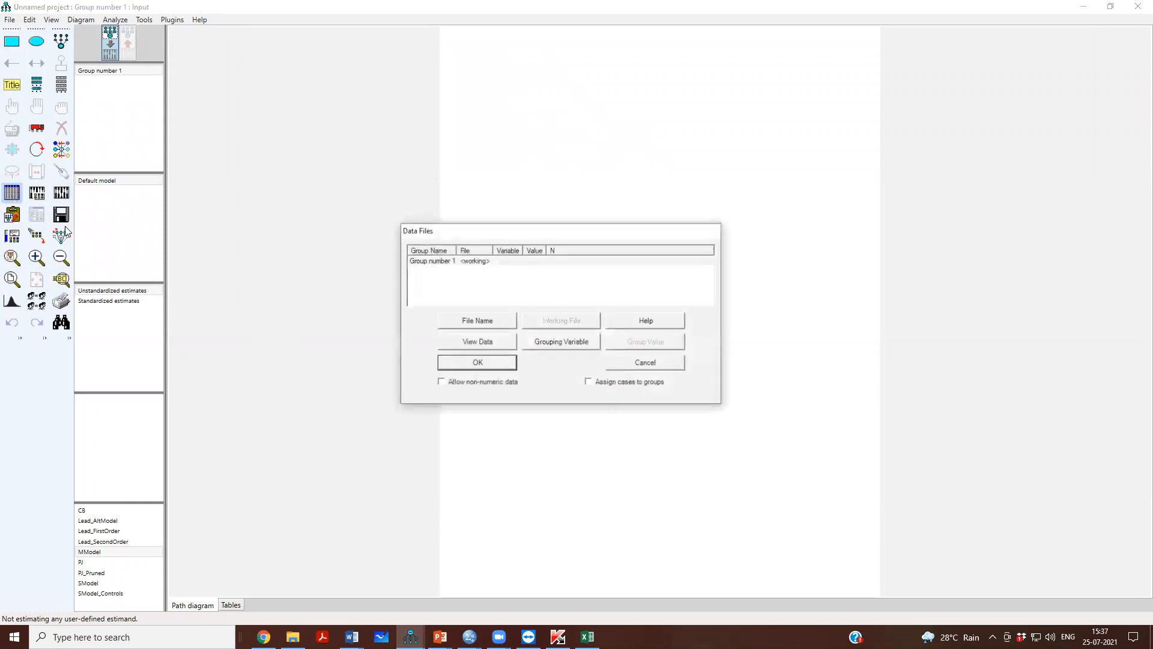
left_click(499, 322)
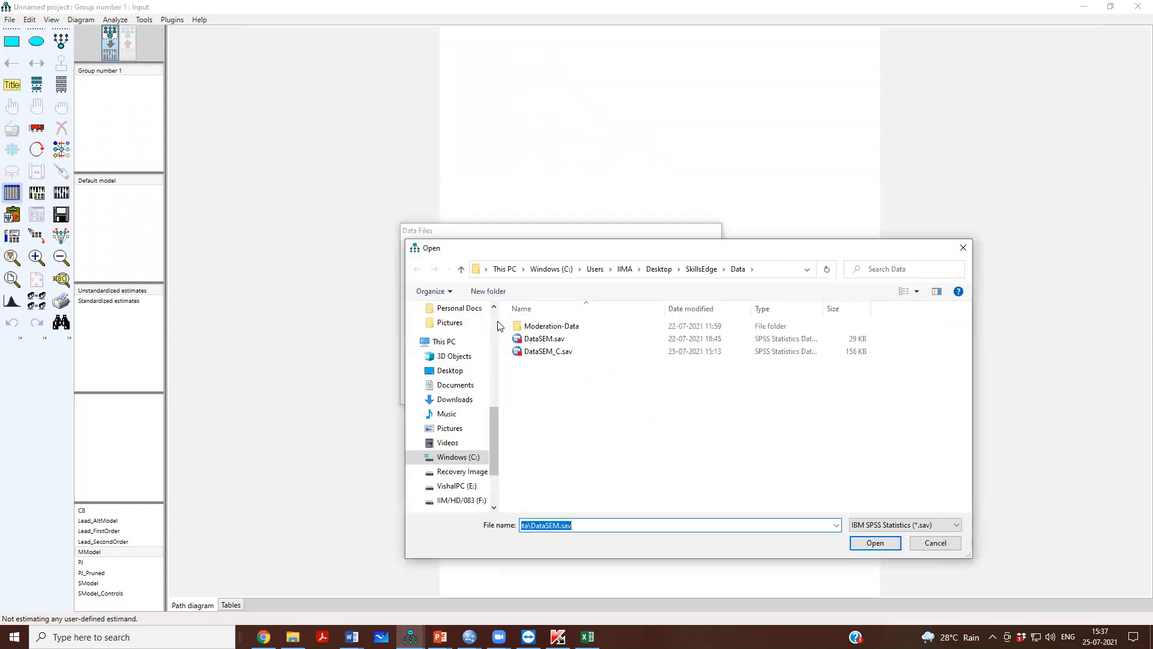
left_click(544, 352)
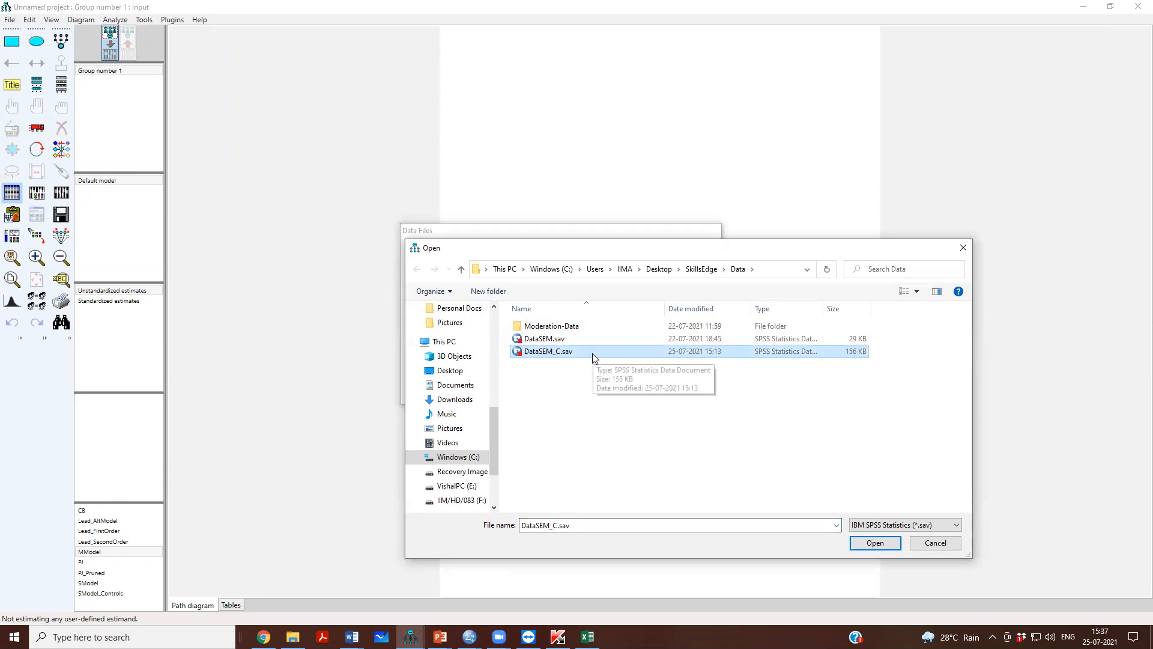
left_click(876, 543)
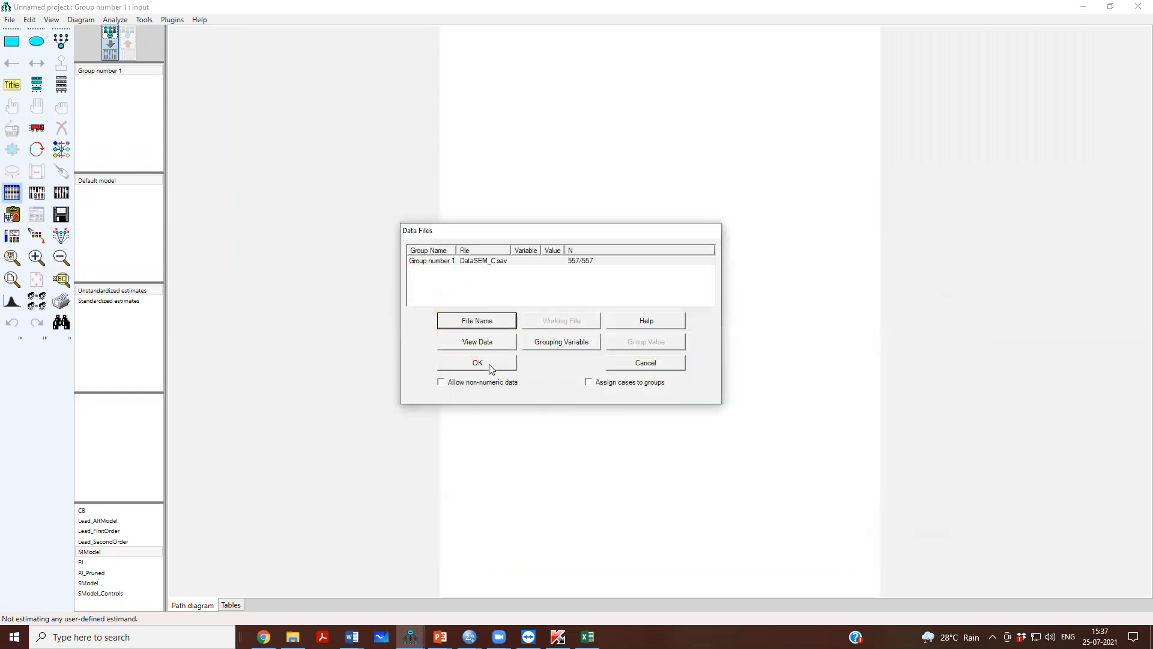
left_click(489, 364)
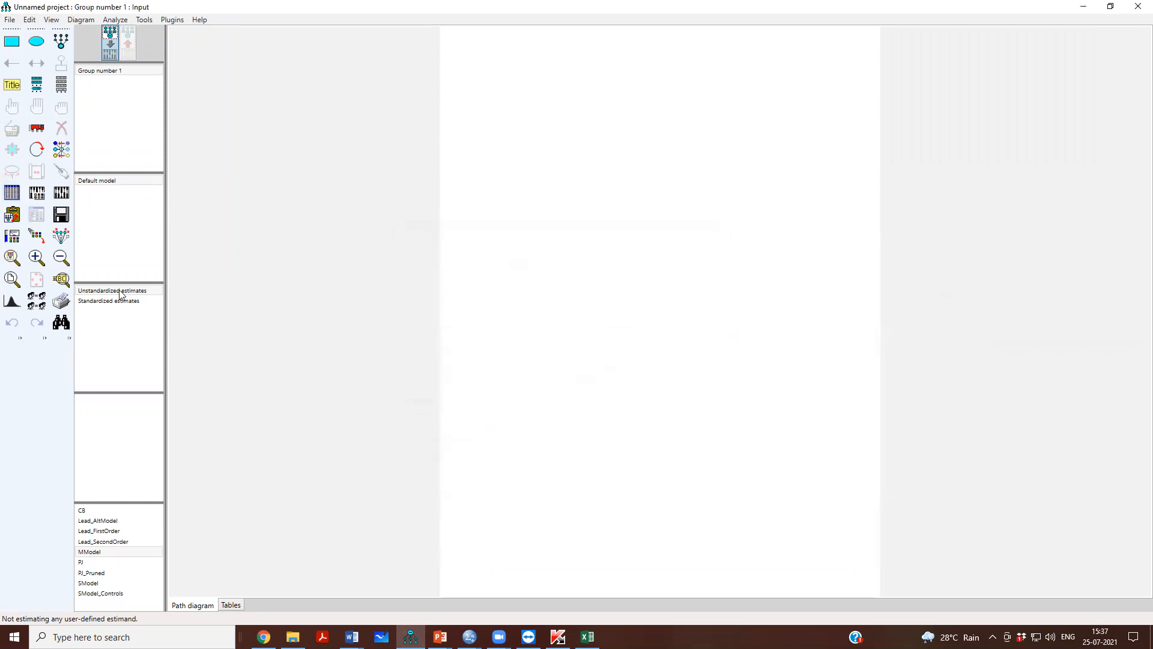
Open the list of variables in the data set, enlarge it and check the LEAD, ProcJ and CreaBeh entries.
left_click(53, 90)
left_click_drag(258, 48, 235, 39)
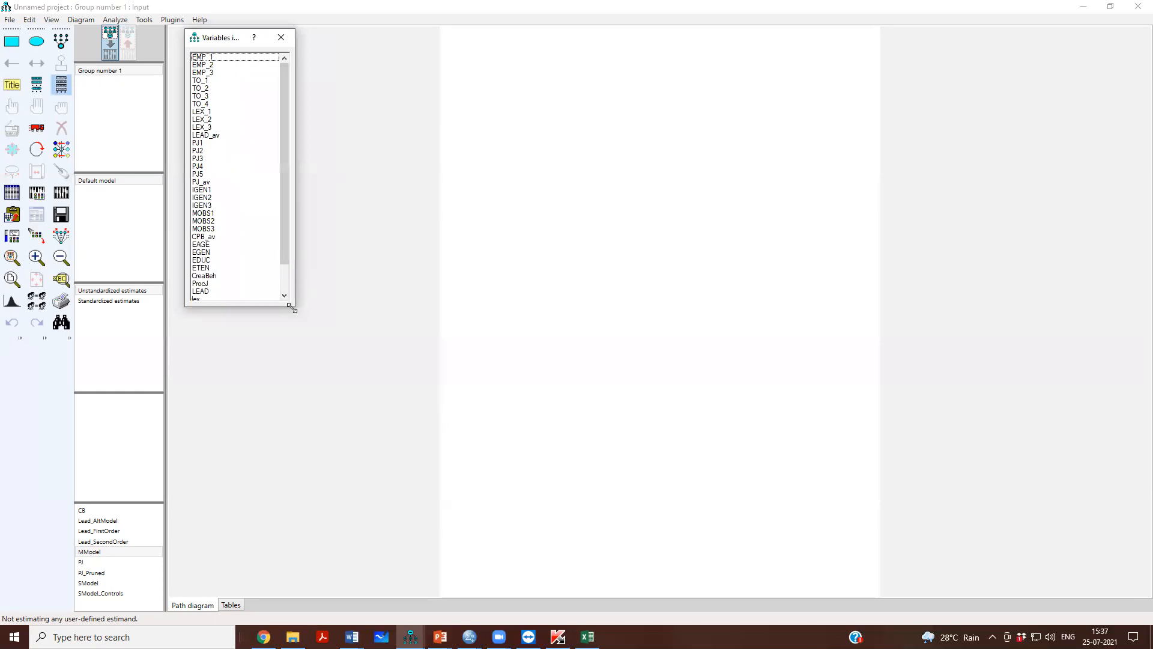
left_click_drag(292, 308, 287, 388)
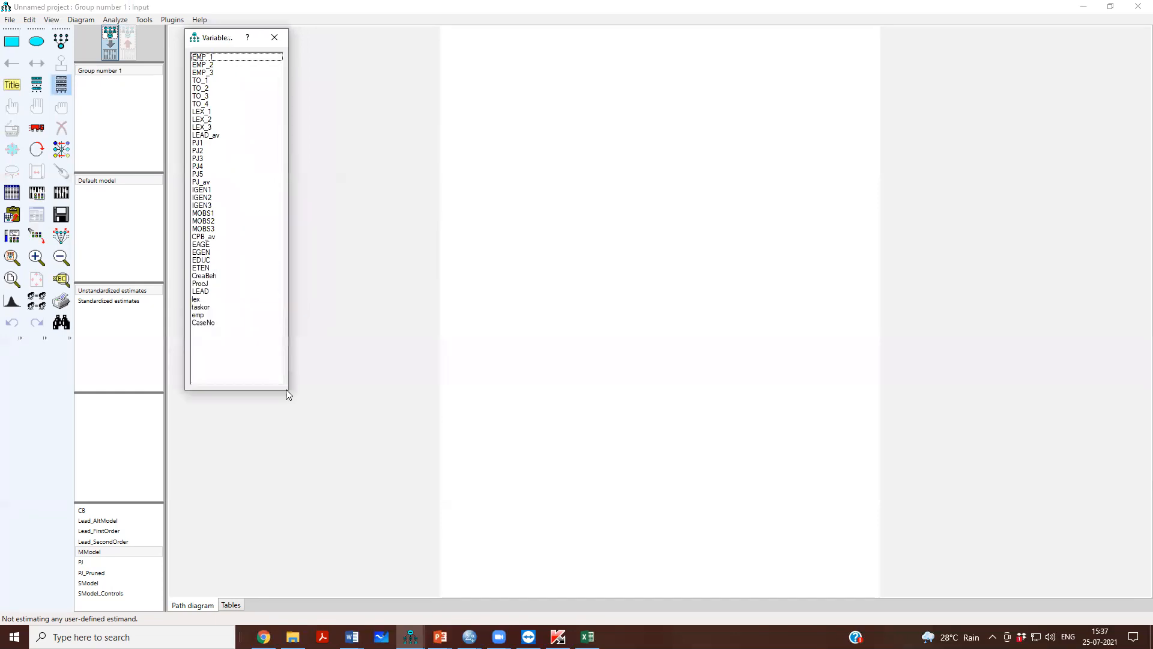
left_click(205, 292)
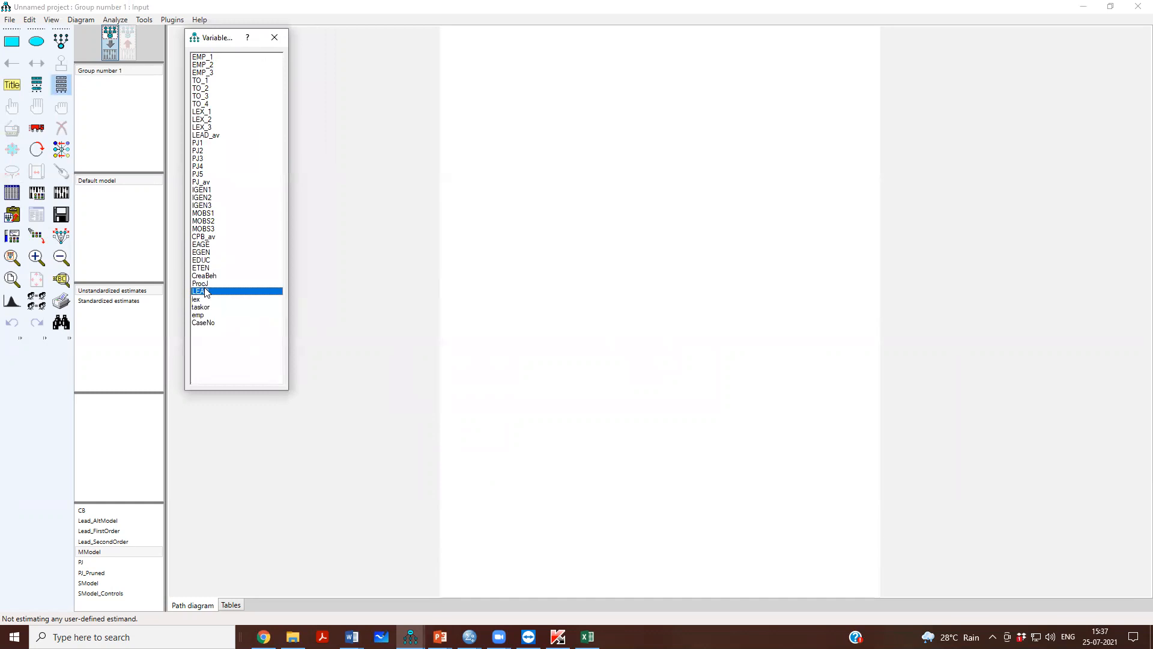
left_click(206, 275)
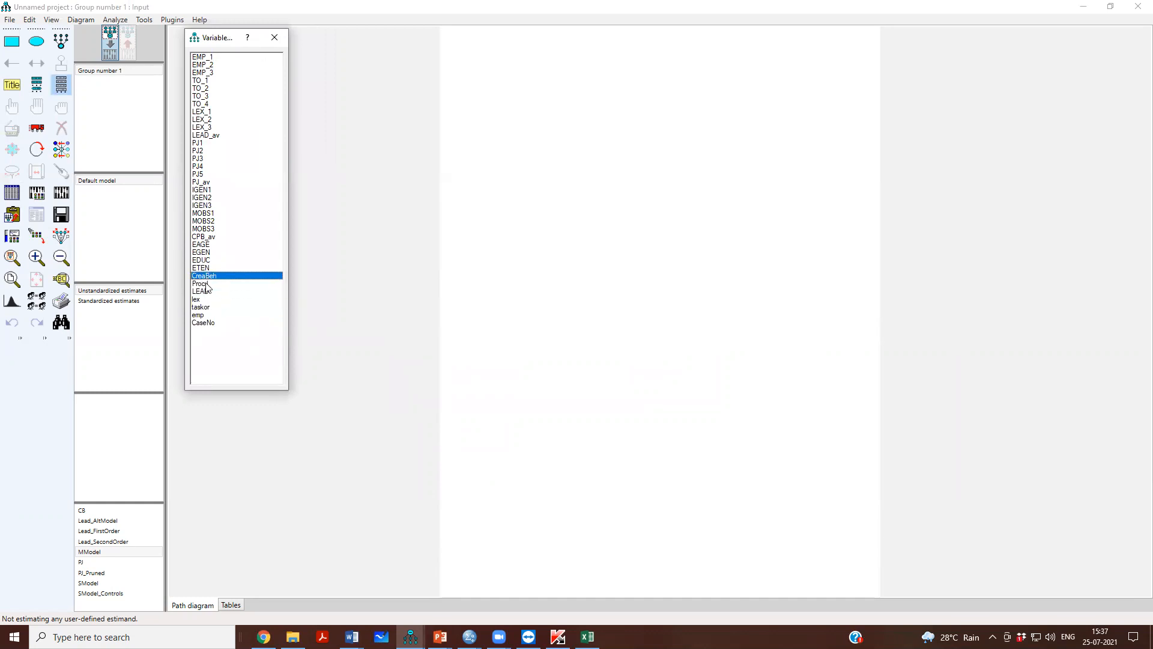
left_click(205, 291)
left_click(204, 284)
left_click(204, 277)
Switch to the SPSS Data Editor, save DataSEM_C.sav with its PJ_mc, LEAD_mc and LEAD_PJ columns, and return to Amos.
left_click(470, 637)
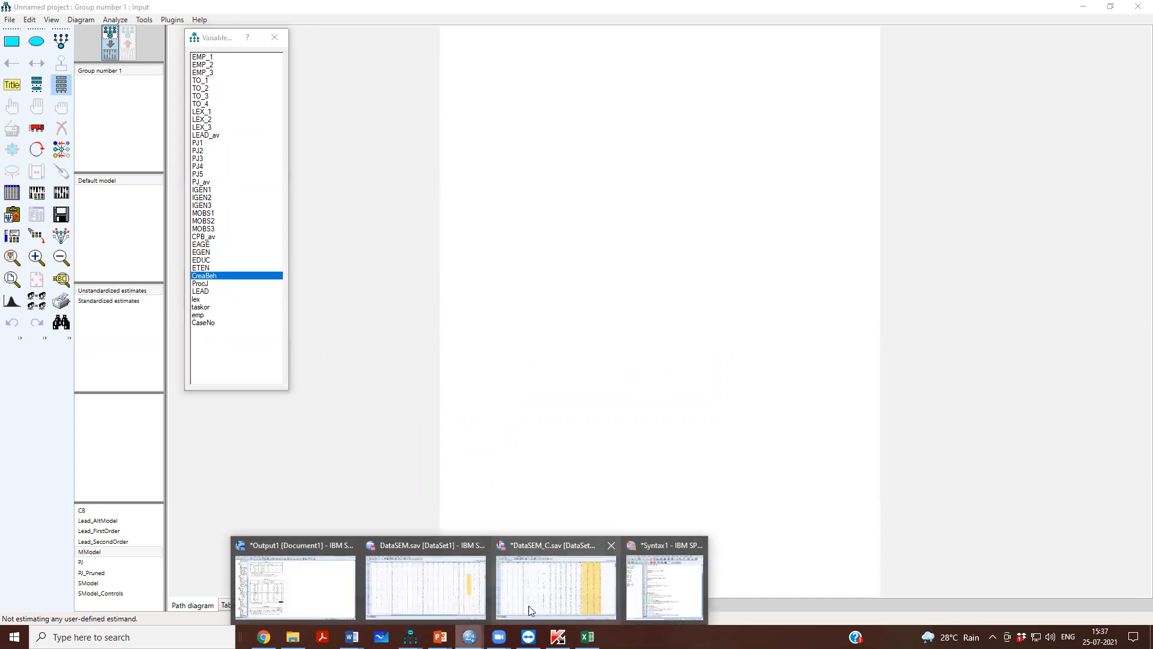
left_click(567, 595)
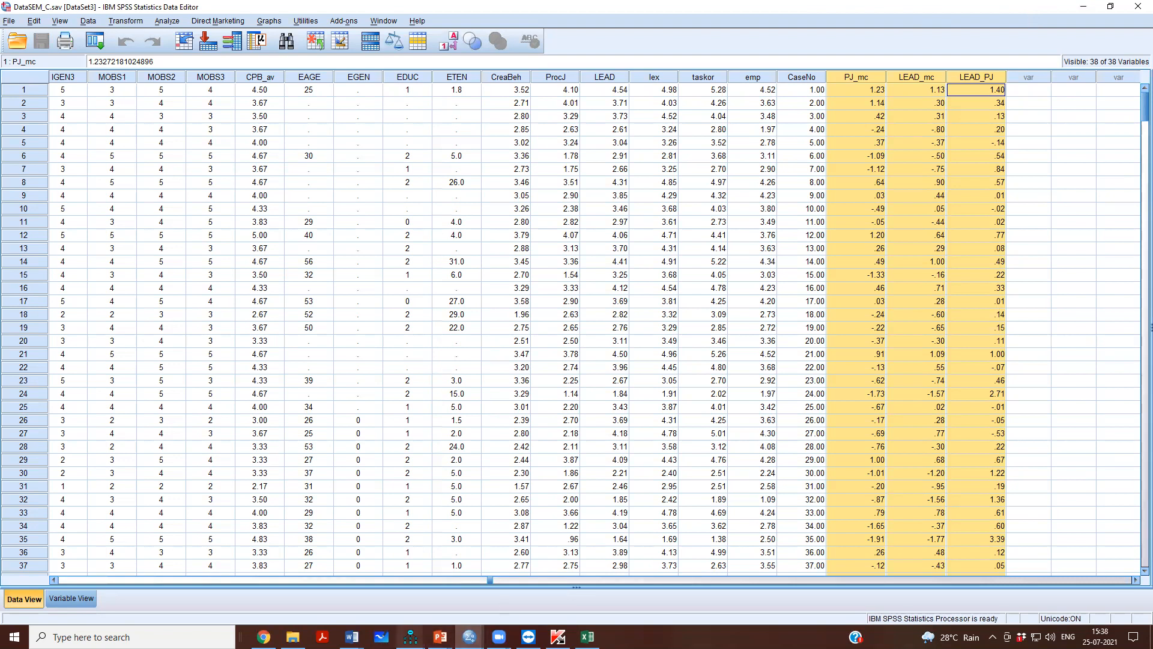
left_click(410, 636)
left_click(495, 592)
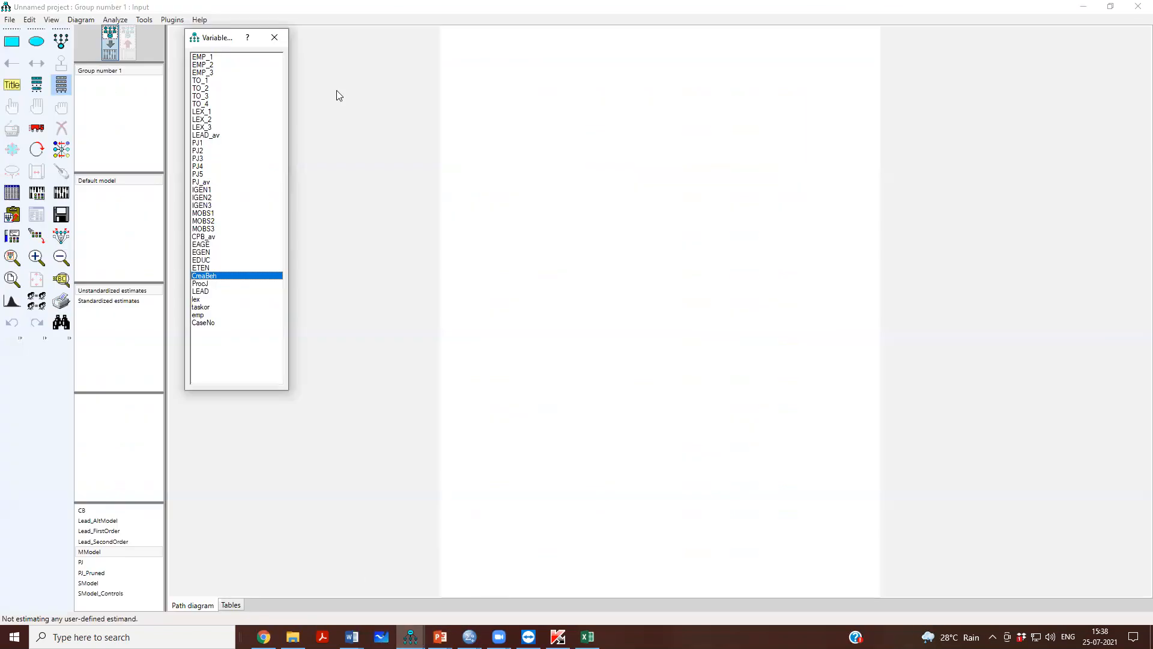
key("alt+Tab")
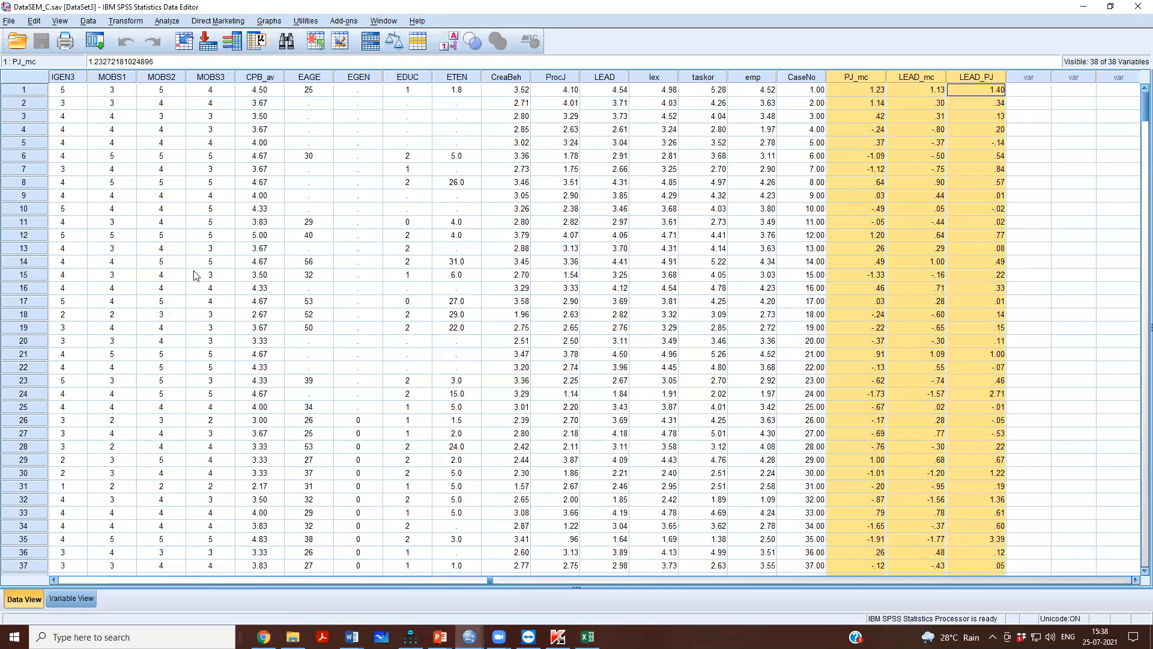
key("alt+Tab")
Reload the saved DataSEM_C.sav as the data file for Group number 1.
left_click(12, 192)
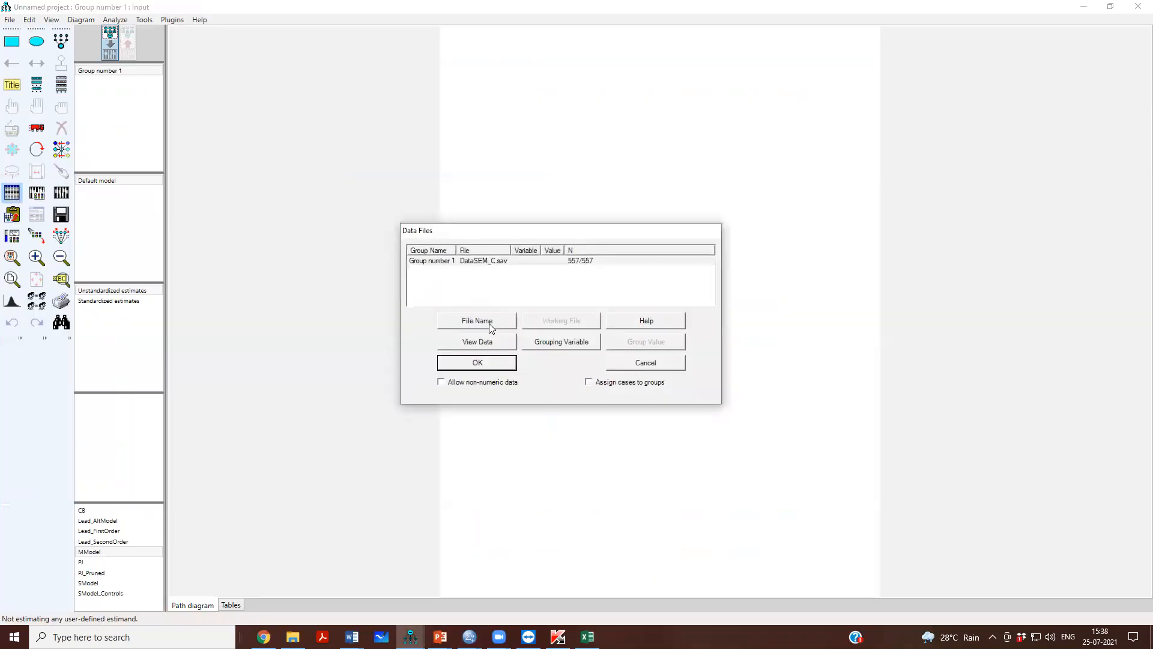
left_click(488, 323)
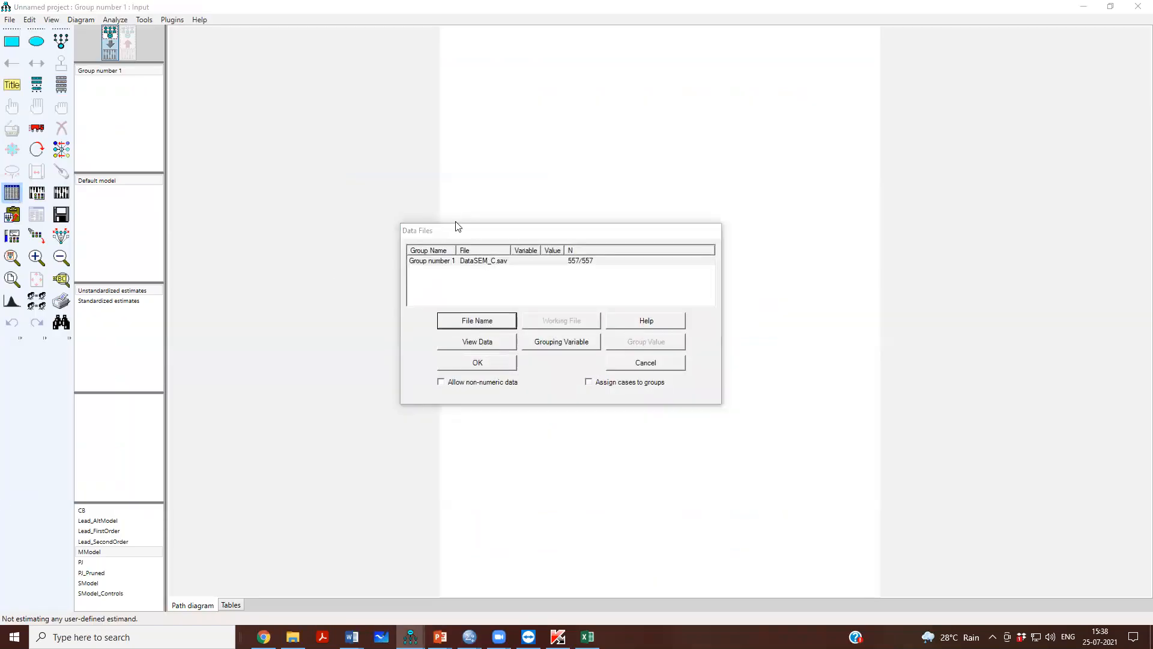
left_click(544, 352)
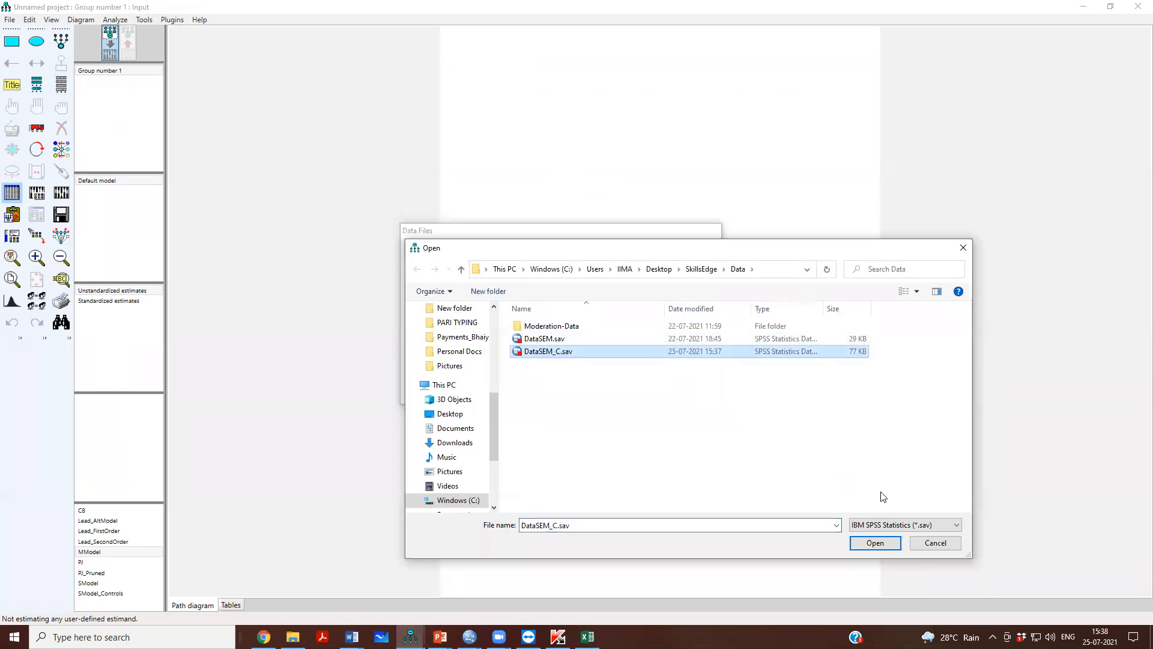
left_click(876, 544)
left_click(479, 362)
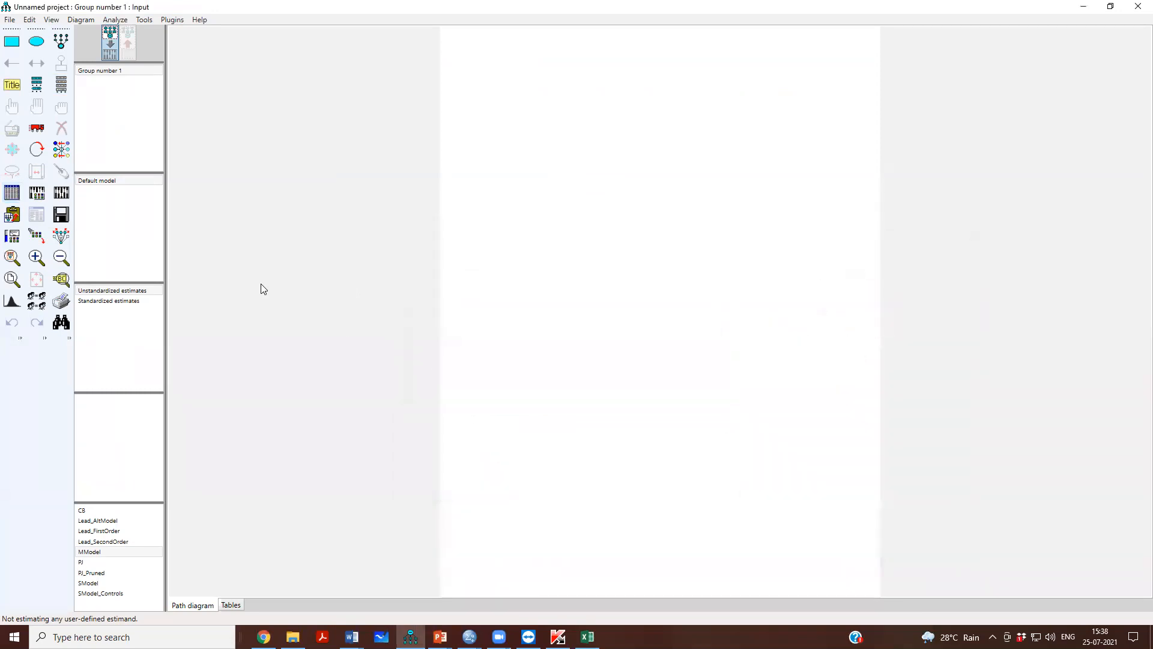
Place CreaBeh from the data set's variables on the diagram, with LEAD_mc, PJ_mc and LEAD_PJ stacked to its left.
left_click(61, 84)
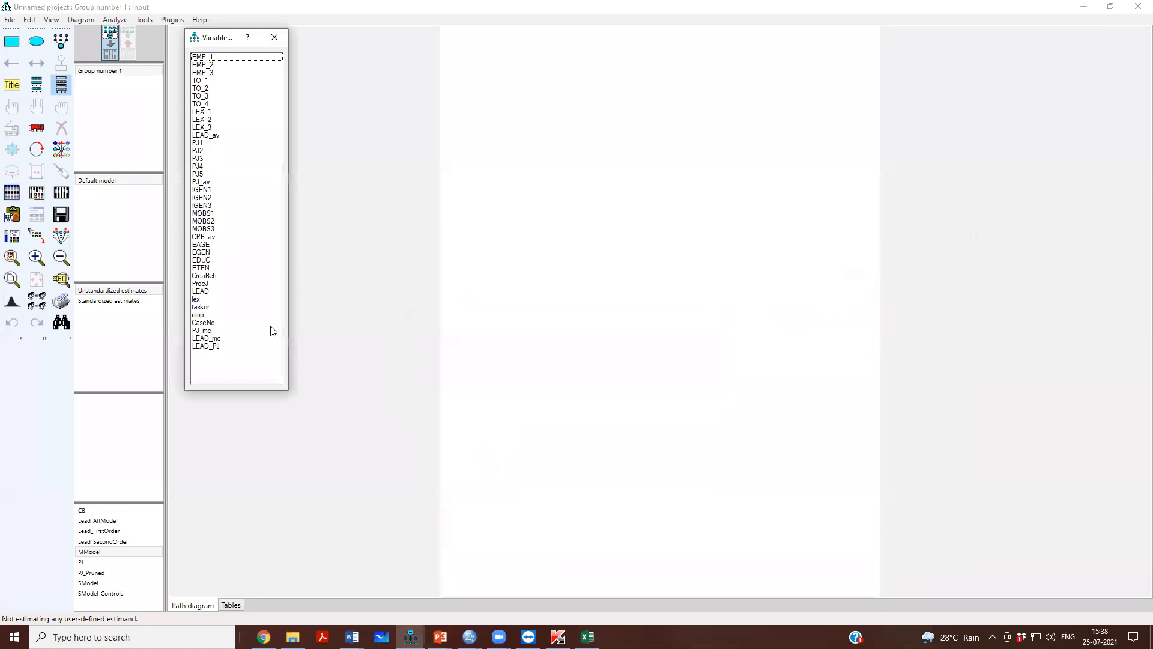
left_click(201, 331)
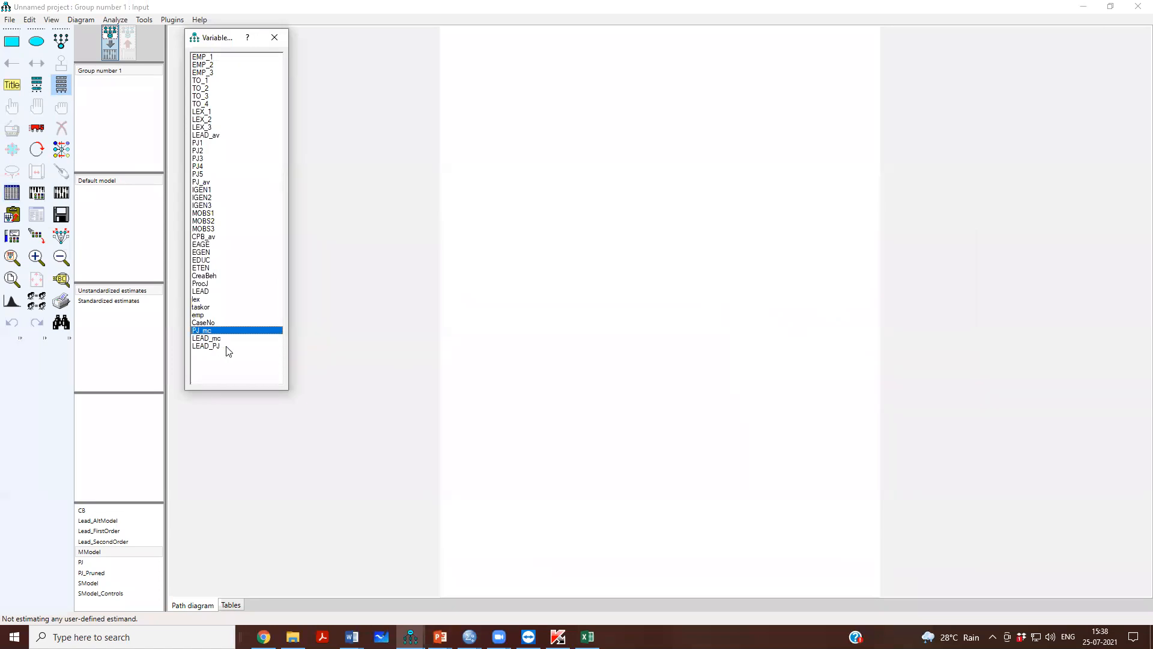
left_click(205, 277)
left_click_drag(205, 279, 762, 254)
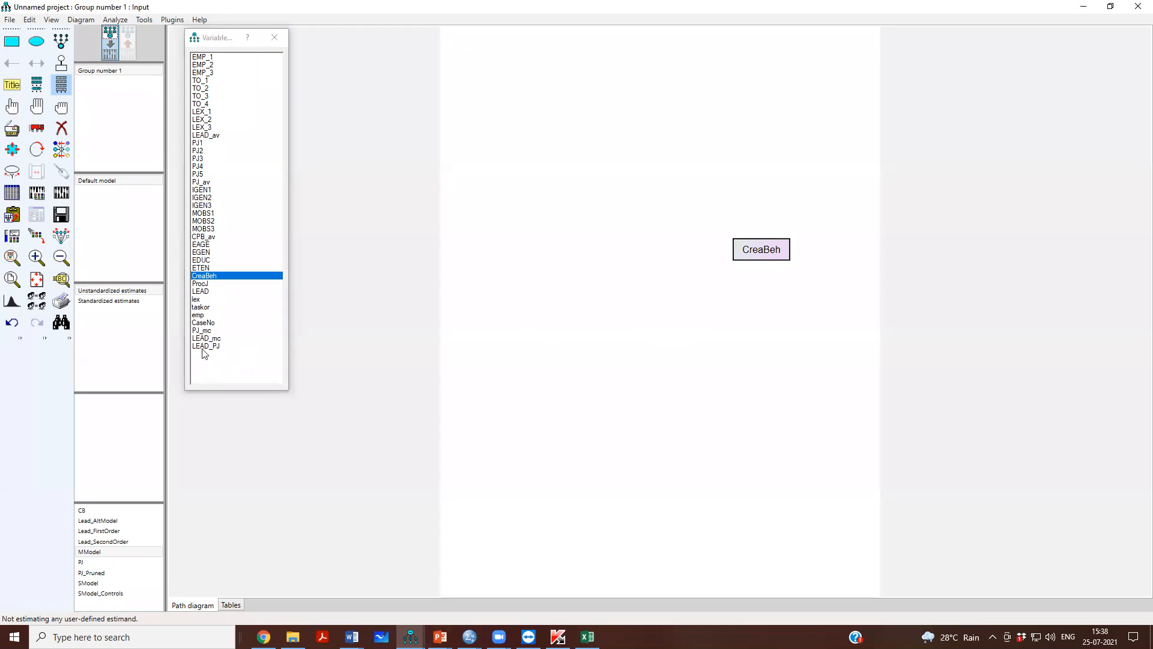
left_click_drag(203, 341, 544, 207)
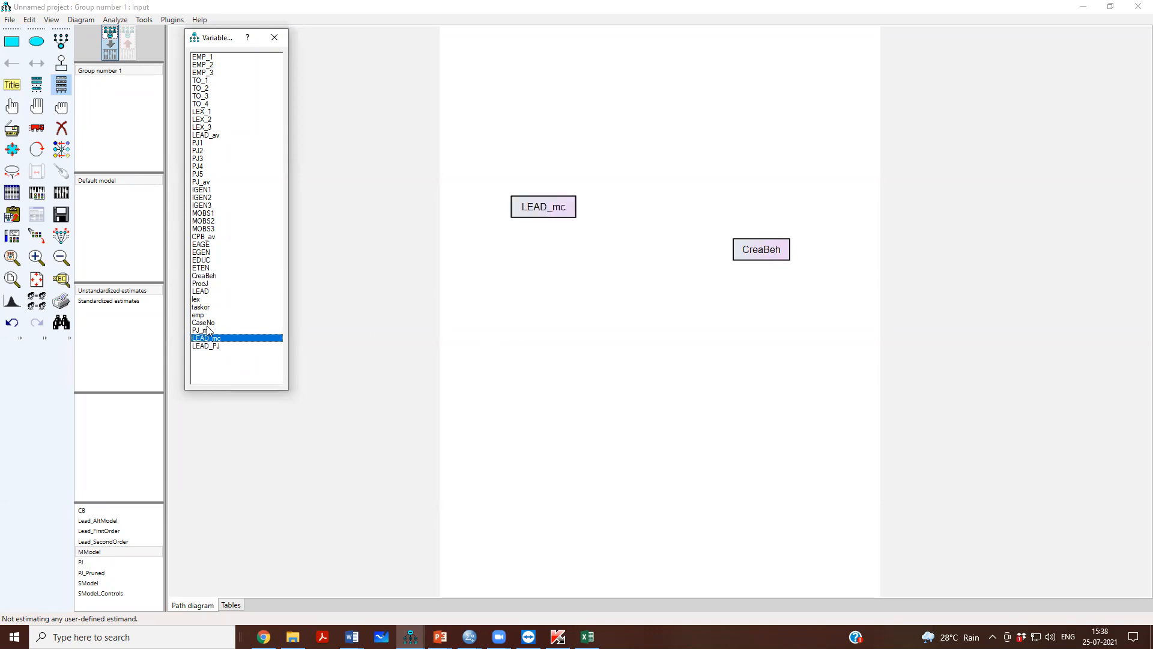
left_click_drag(207, 329, 541, 243)
left_click_drag(249, 346, 535, 283)
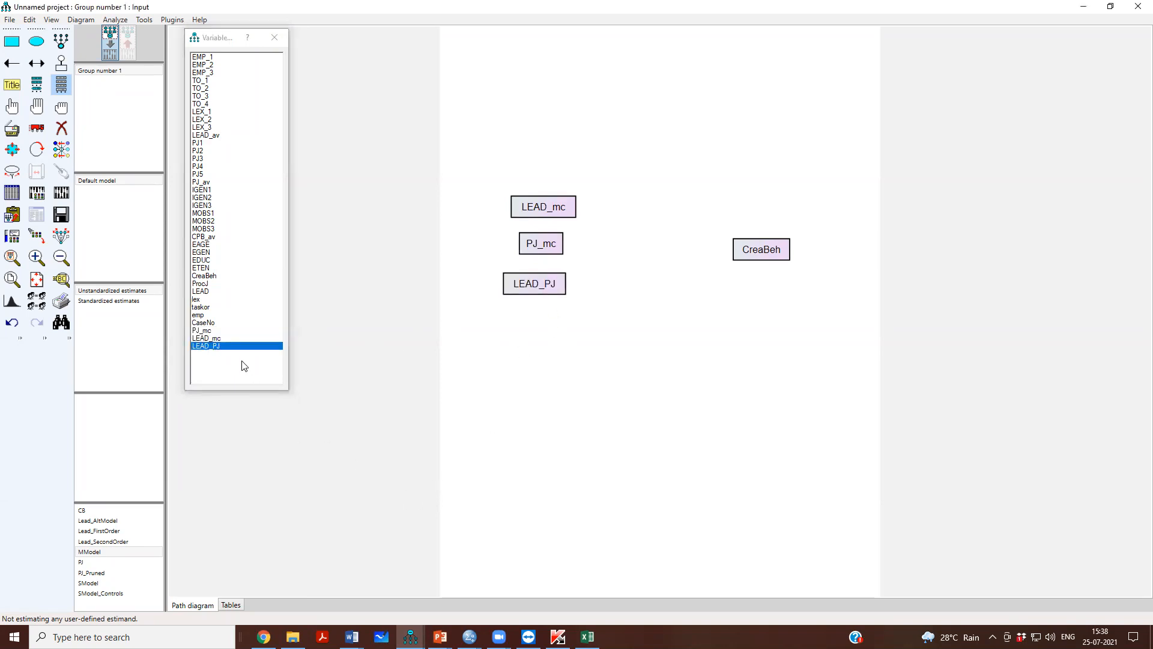
Place the control variables EAGE, EGEN, EDUC and ETEN in a row above the predictors, and close the variable list.
left_click_drag(201, 246, 595, 120)
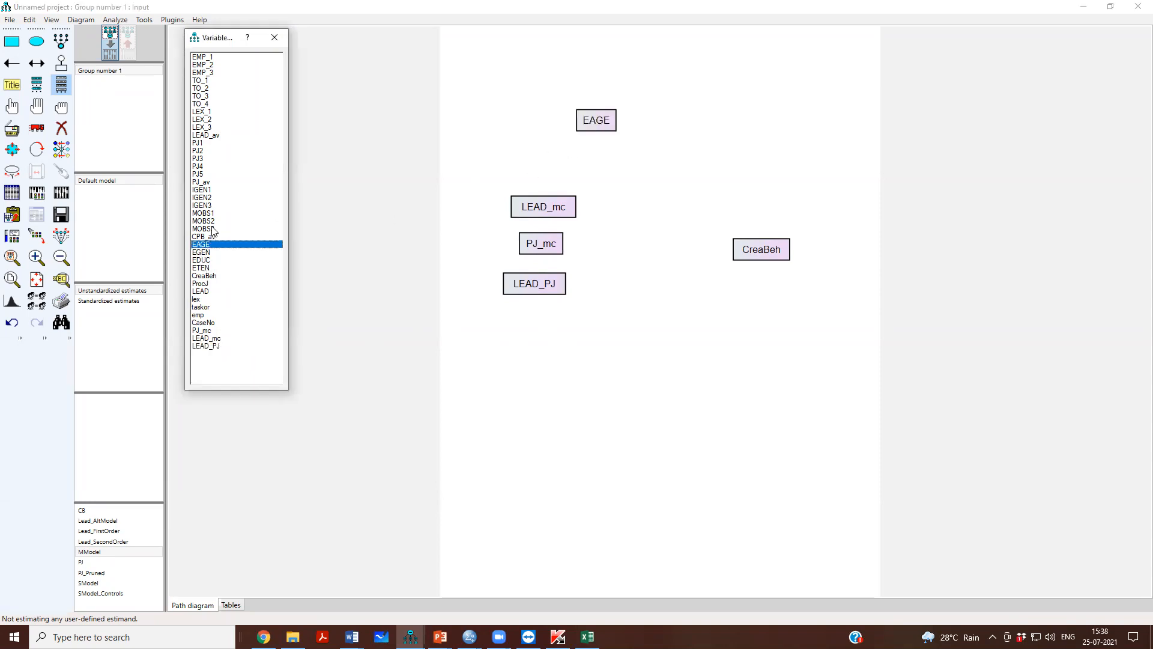
left_click_drag(209, 253, 635, 106)
left_click_drag(214, 260, 673, 124)
left_click_drag(207, 270, 712, 132)
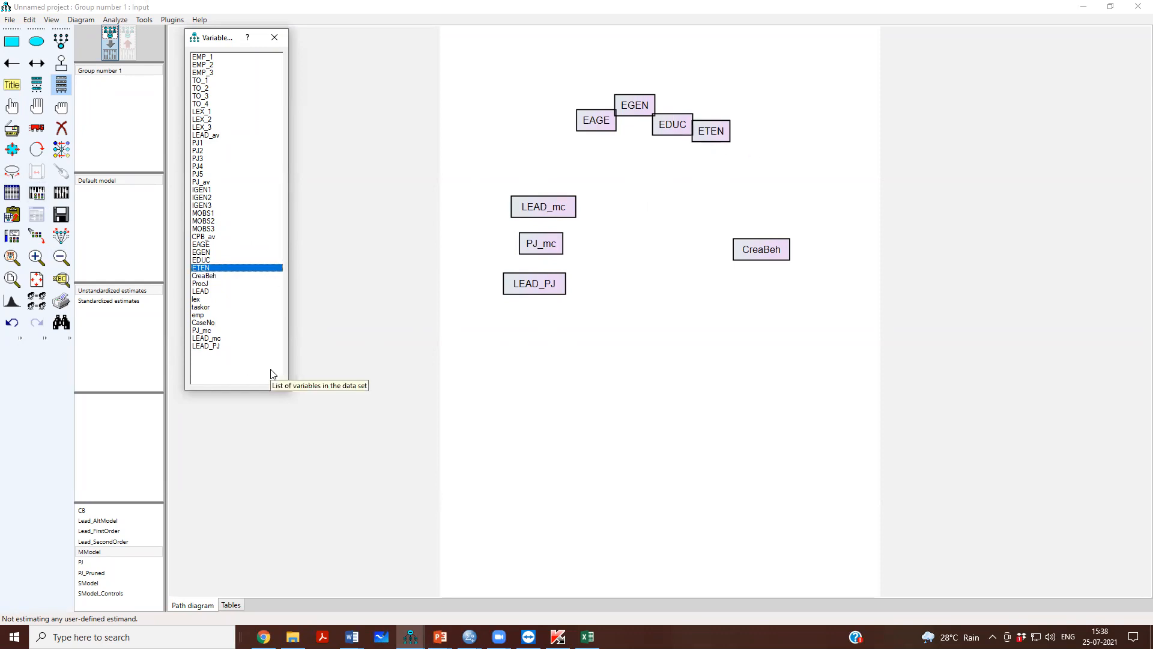
left_click(275, 37)
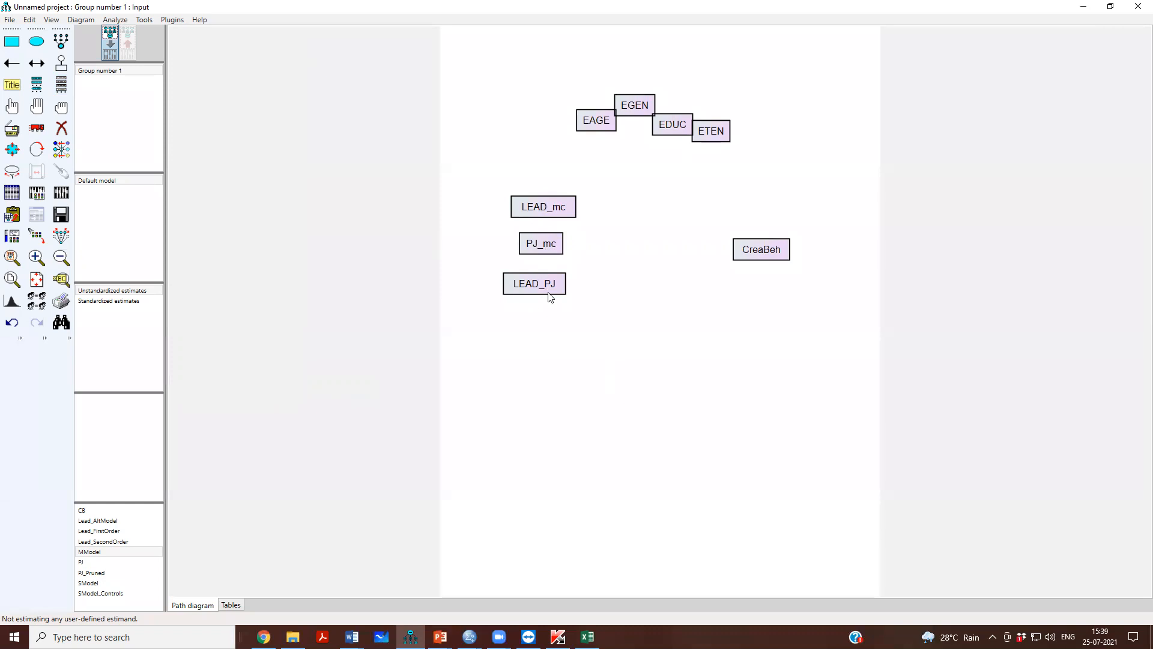
Draw single-headed paths from LEAD_mc, PJ_mc and LEAD_PJ to CreaBeh.
left_click(12, 62)
left_click_drag(571, 209, 737, 248)
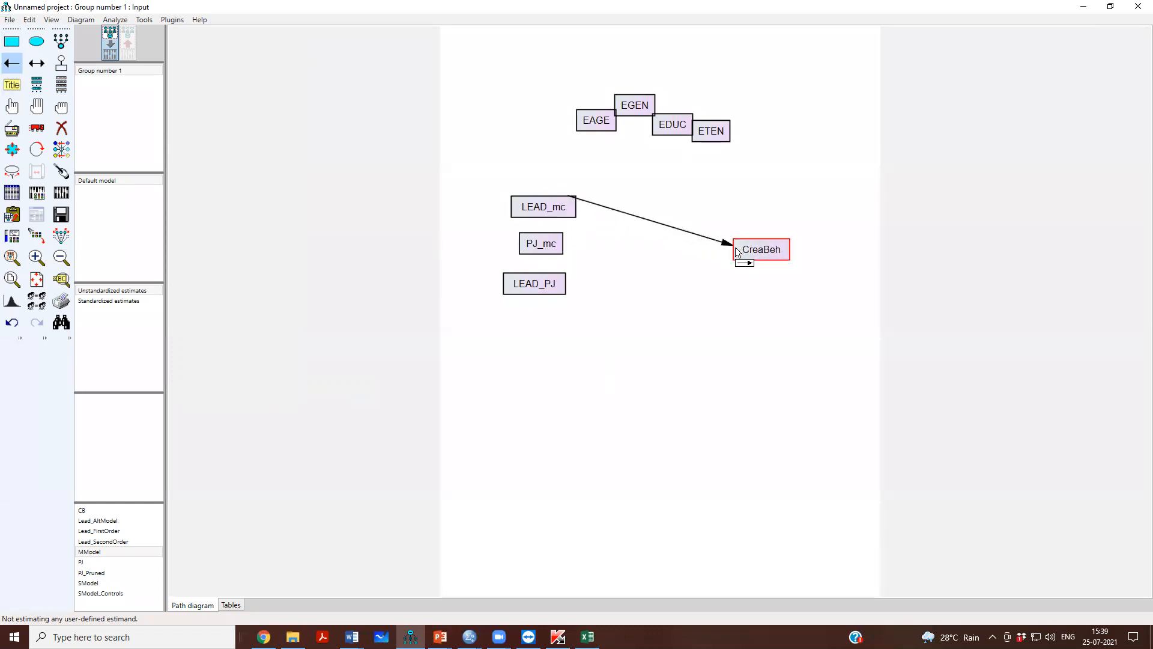
left_click_drag(663, 243, 743, 251)
left_click_drag(549, 289, 745, 251)
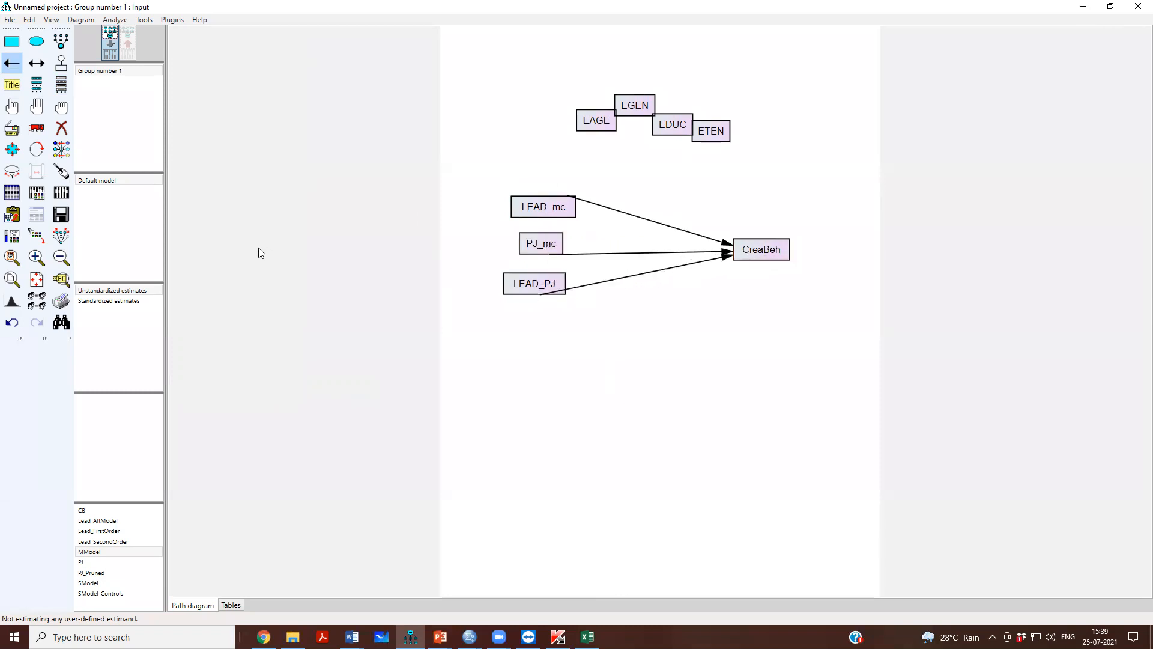
Touch up LEAD_mc, PJ_mc, LEAD_PJ and CreaBeh to tidy the arrow attachments.
left_click(61, 171)
left_click(552, 214)
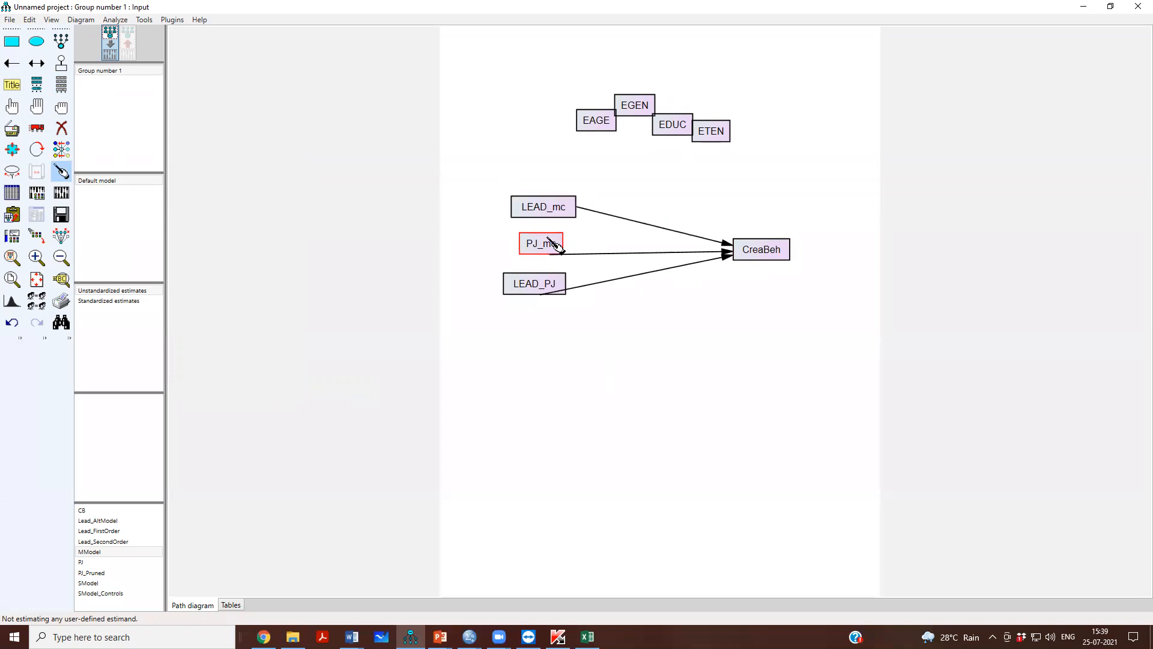
left_click(547, 244)
left_click(568, 287)
left_click(761, 249)
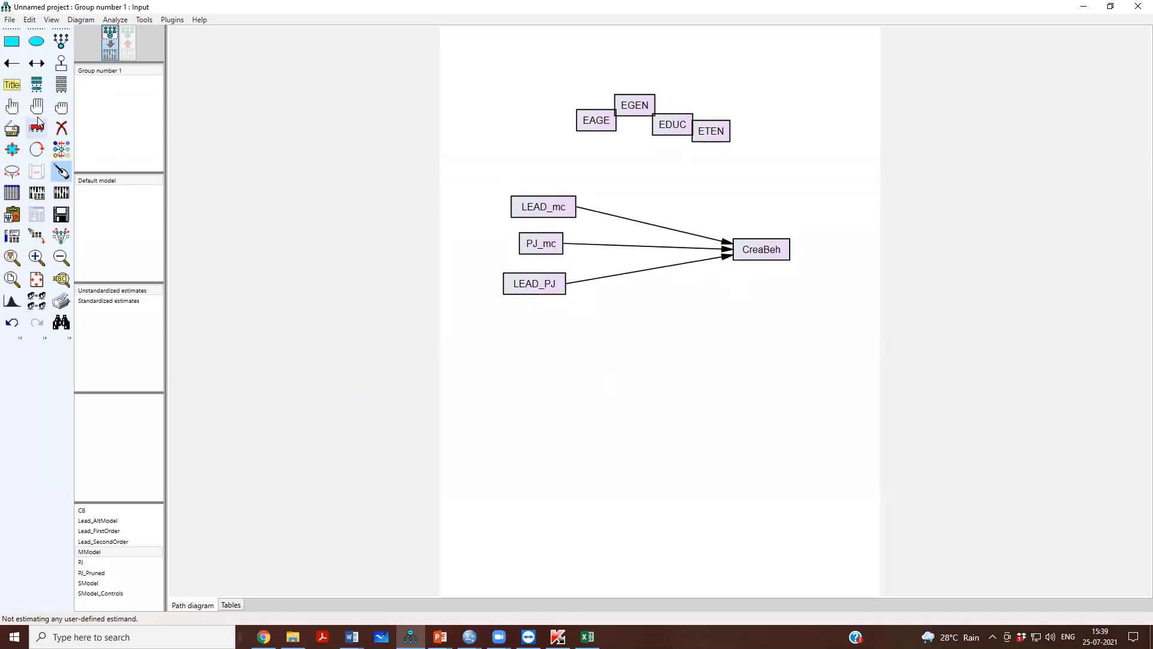
Draw single-headed paths from EAGE, EGEN, EDUC and ETEN to CreaBeh, and touch up the arrows at CreaBeh.
left_click(12, 63)
left_click_drag(592, 124, 737, 243)
left_click_drag(627, 115, 745, 243)
left_click_drag(674, 137, 766, 245)
left_click(65, 168)
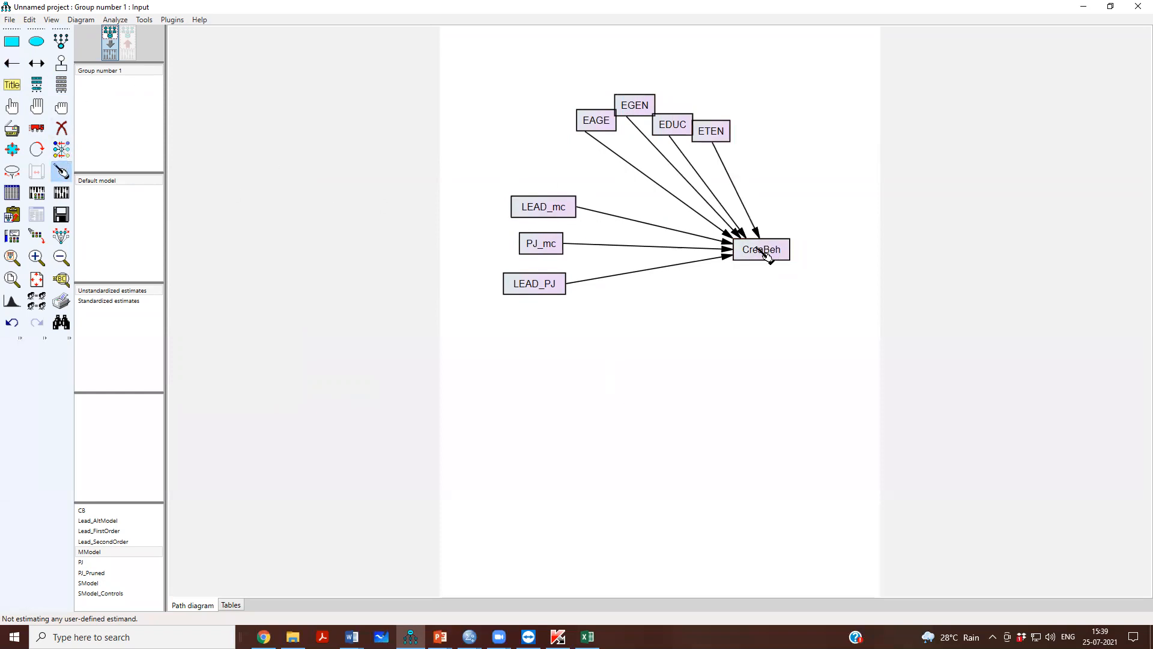
left_click(776, 257)
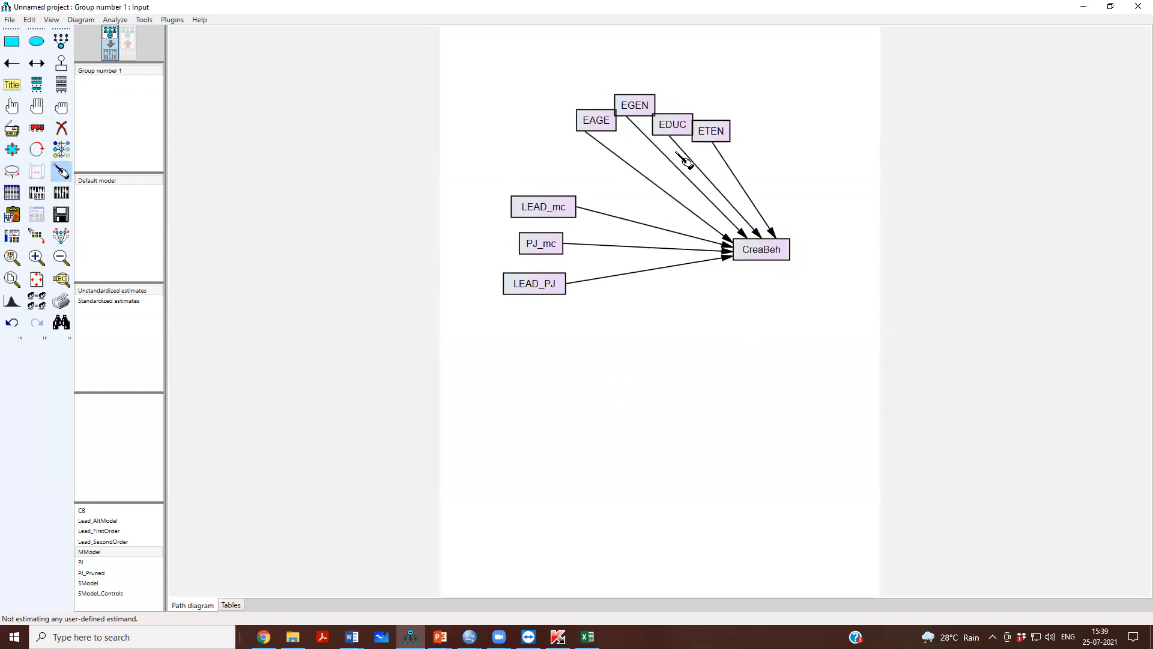
Move EAGE, EGEN, EDUC and ETEN into a spaced-out arc above the predictors so the boxes no longer touch.
left_click(37, 128)
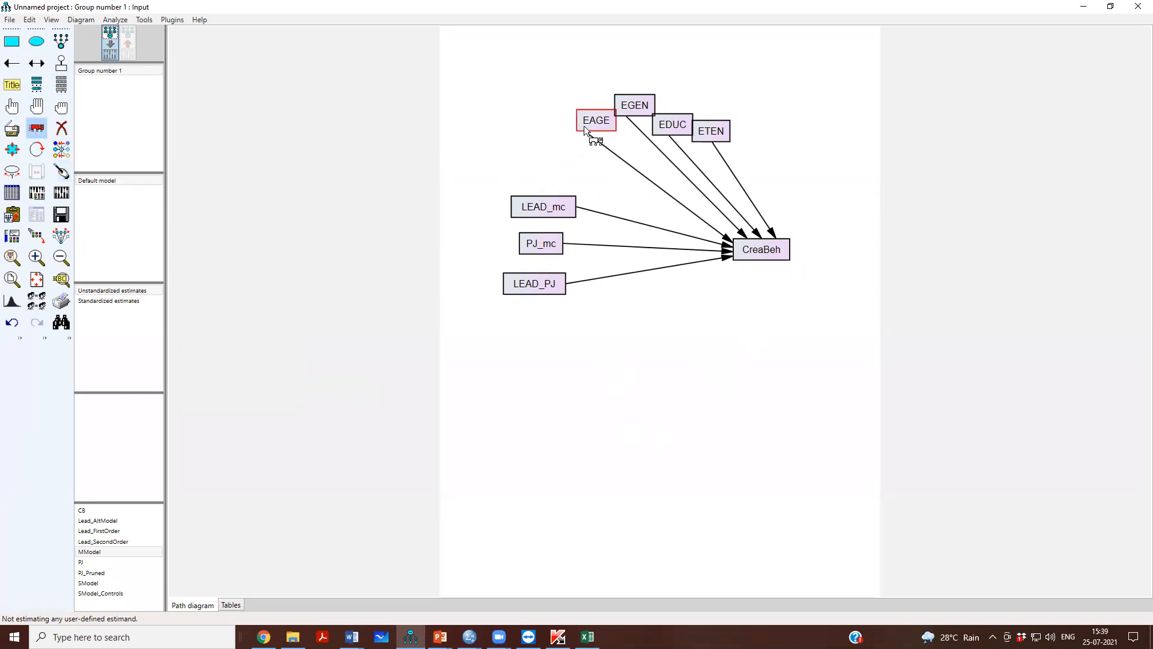
left_click_drag(584, 126, 542, 160)
left_click_drag(612, 111, 581, 145)
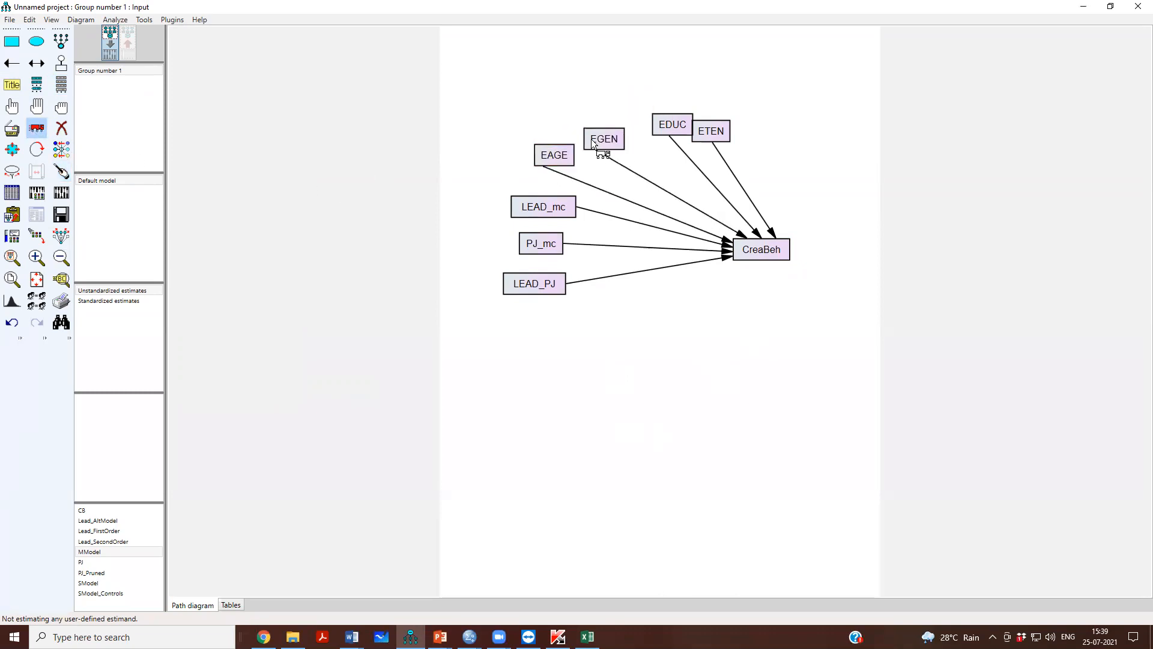
left_click_drag(661, 127, 705, 159)
Touch up the path attachments at the repositioned EAGE, EGEN and EDUC boxes.
left_click(61, 171)
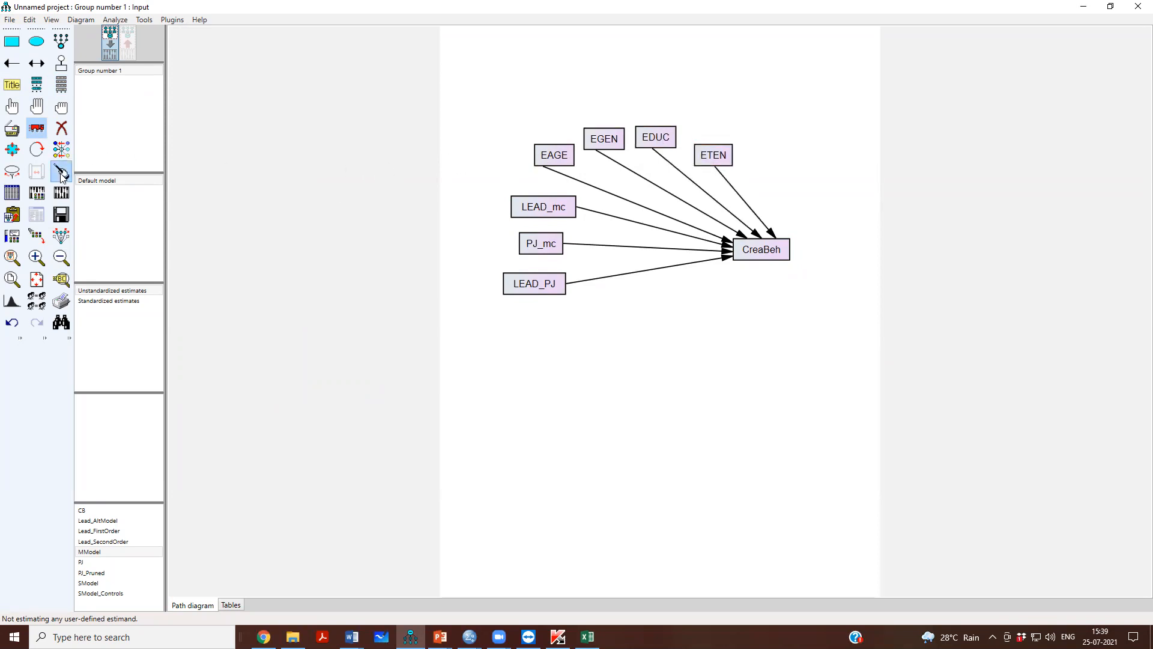
left_click(553, 155)
left_click(613, 147)
left_click(661, 143)
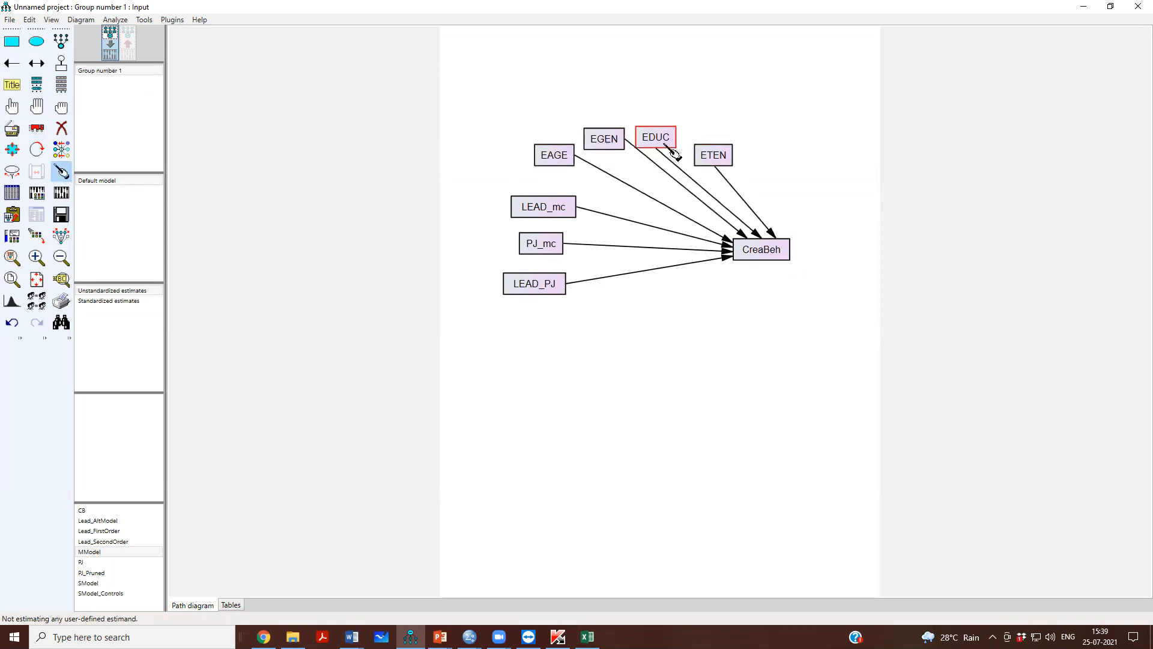
Touch up the path attachment at ETEN and save the model as ModerationModel in the Data folder.
left_click(713, 161)
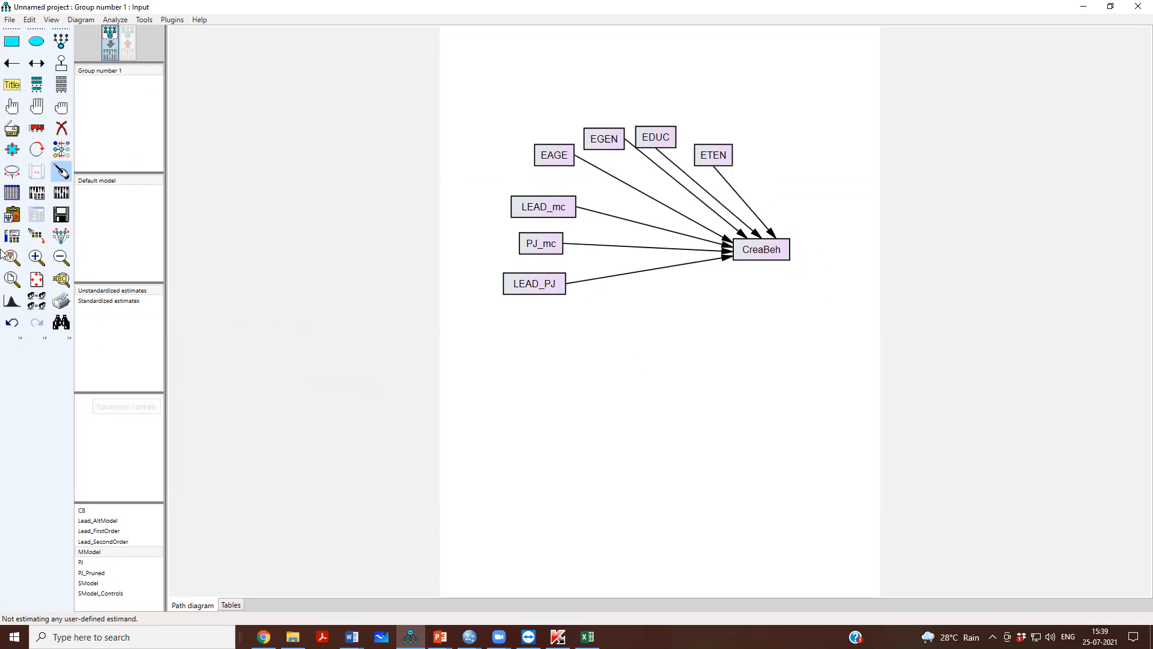
left_click(62, 214)
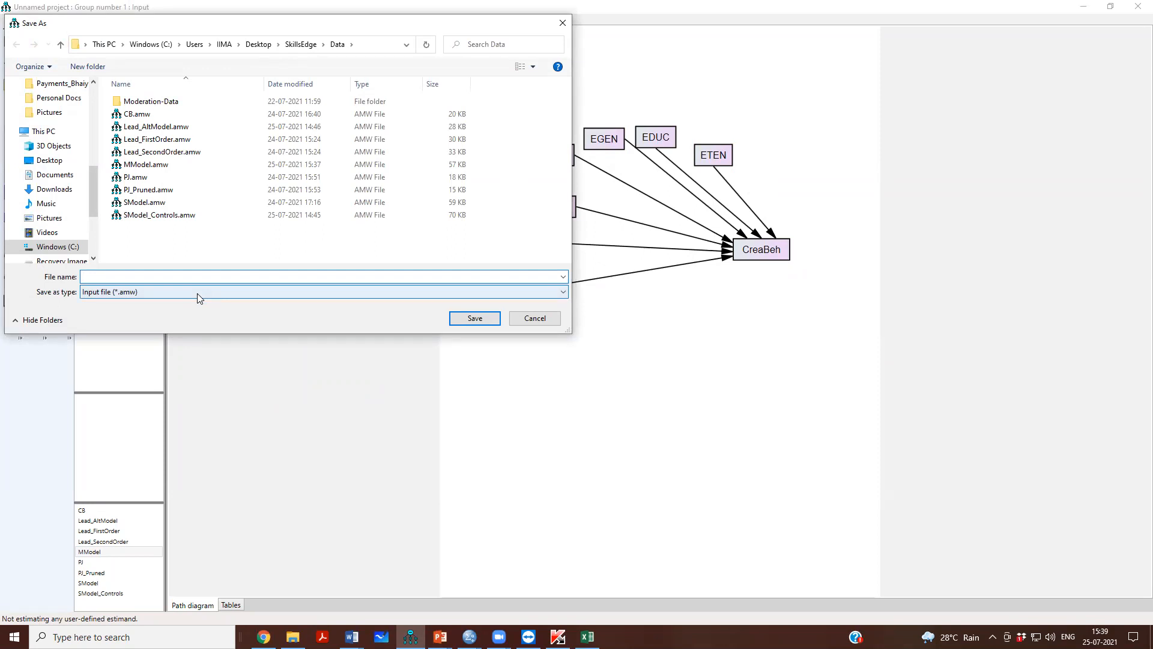
type("Modera")
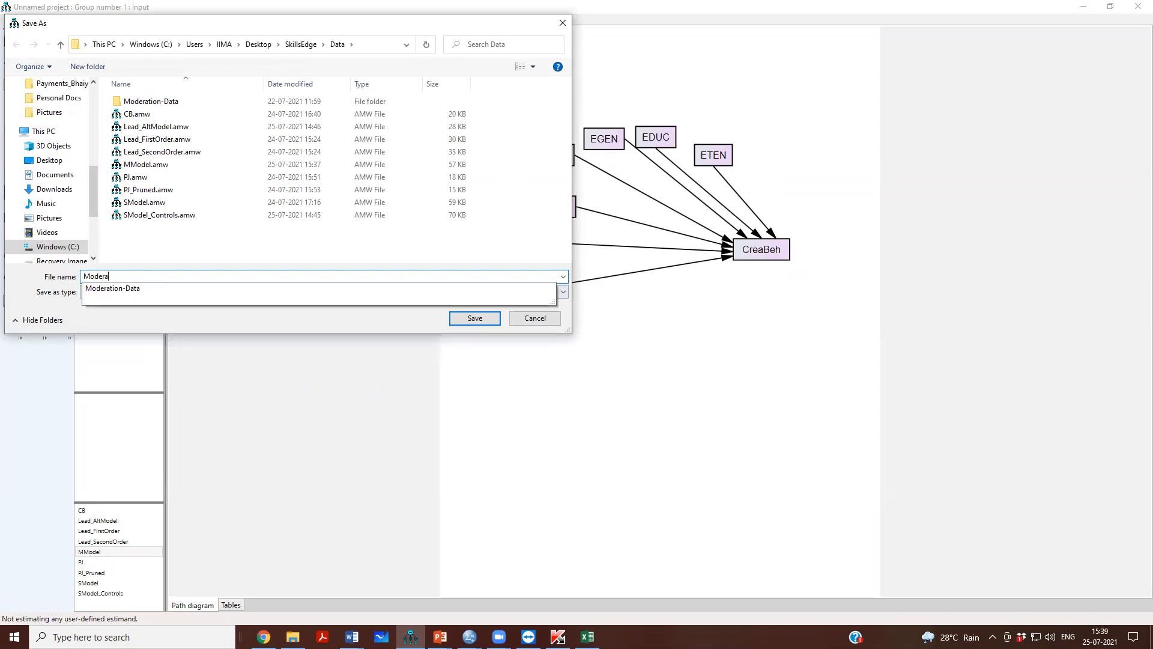
type("tionModel")
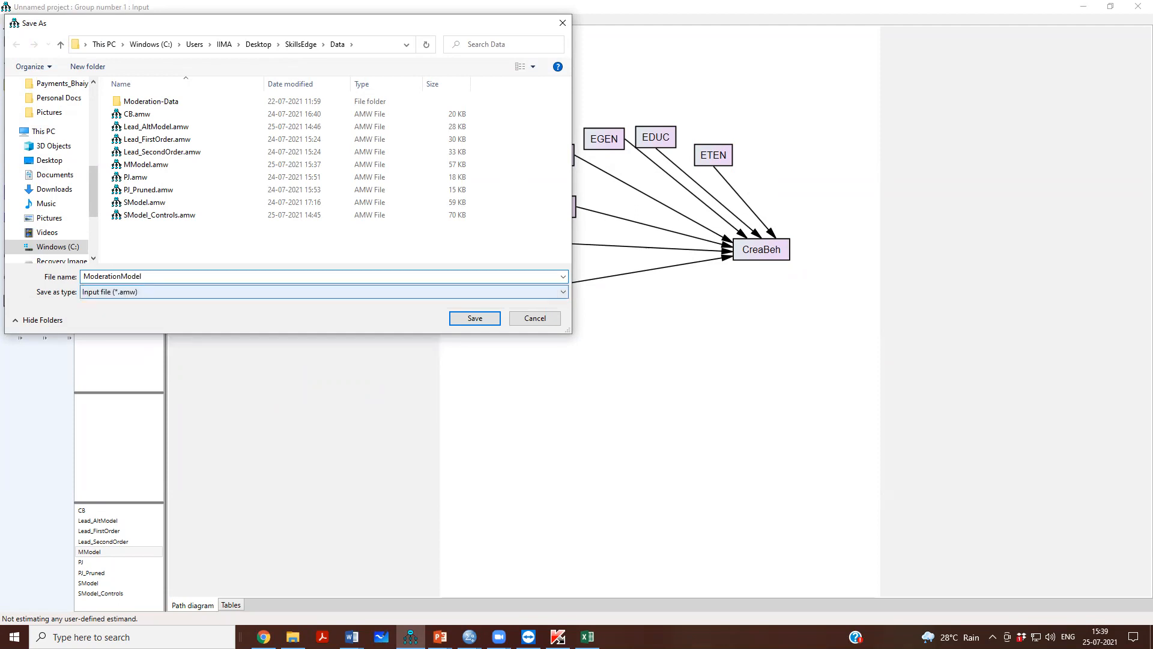
key("Return")
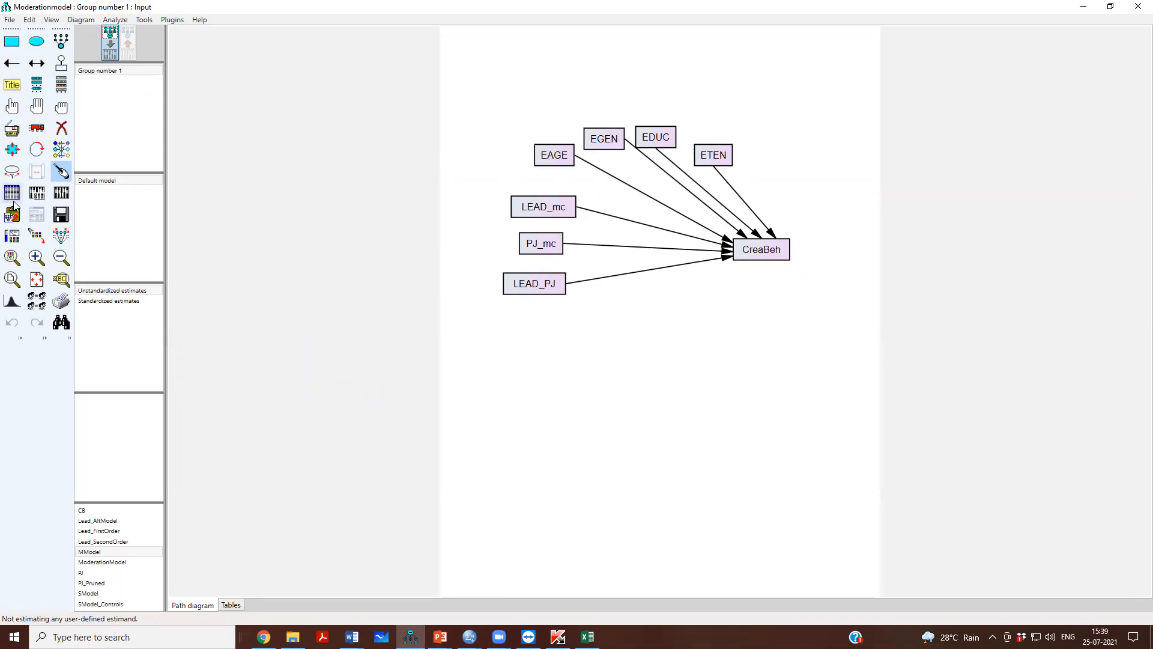
Request squared multiple correlations, indirect, direct and total effects, and modification indices in the analysis output.
left_click(36, 193)
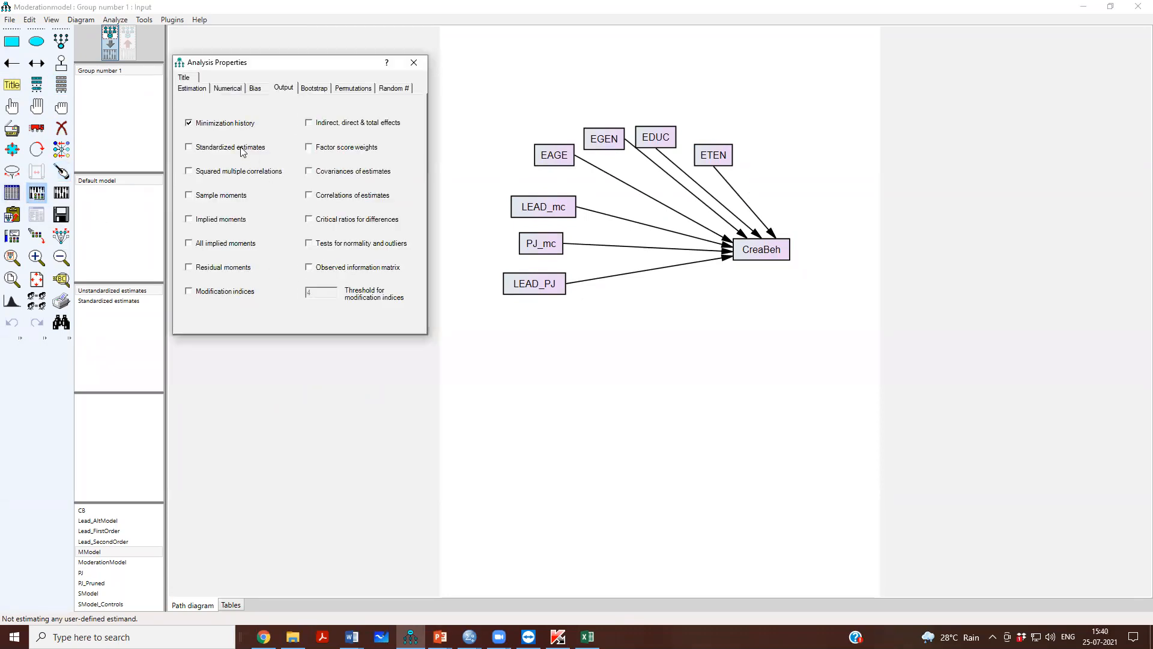
left_click(243, 173)
left_click(352, 127)
left_click(190, 291)
left_click(411, 62)
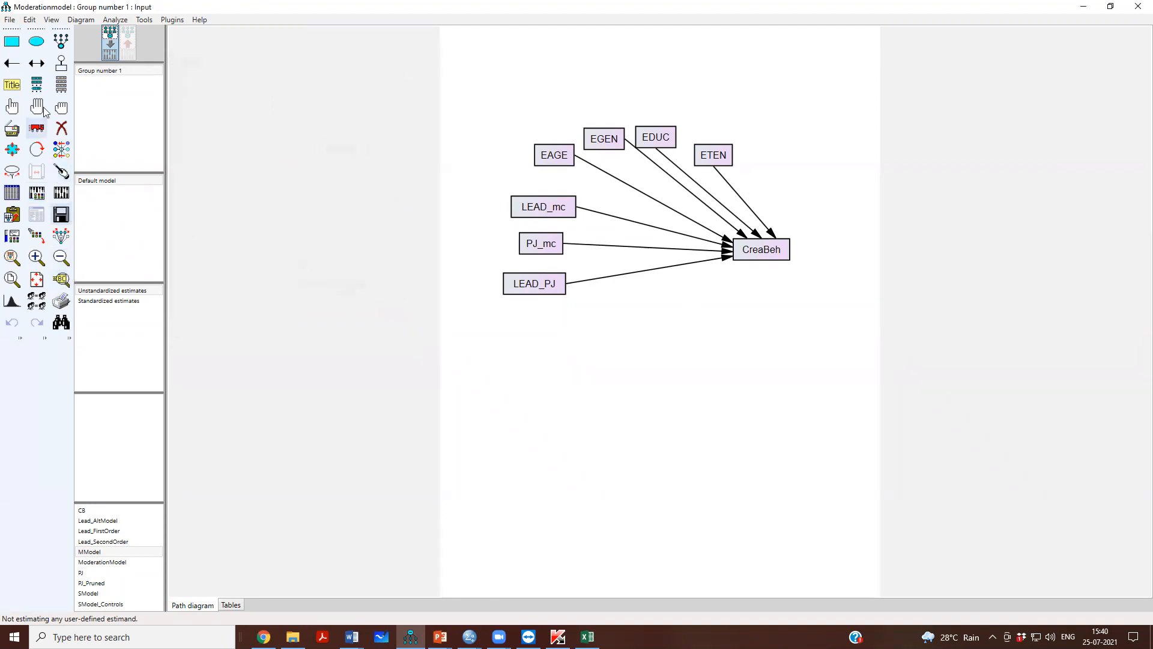
Select LEAD_PJ, PJ_mc, LEAD_mc, EAGE, EGEN, EDUC and ETEN and draw covariances among all of them.
left_click(12, 106)
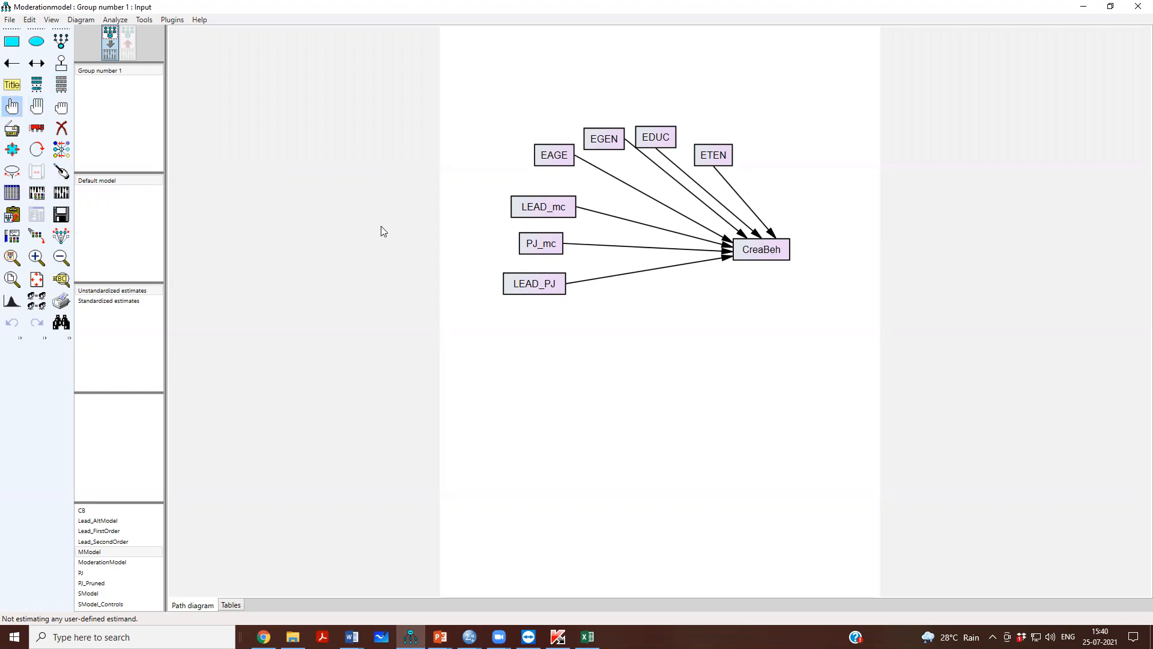
left_click(514, 280)
left_click(523, 249)
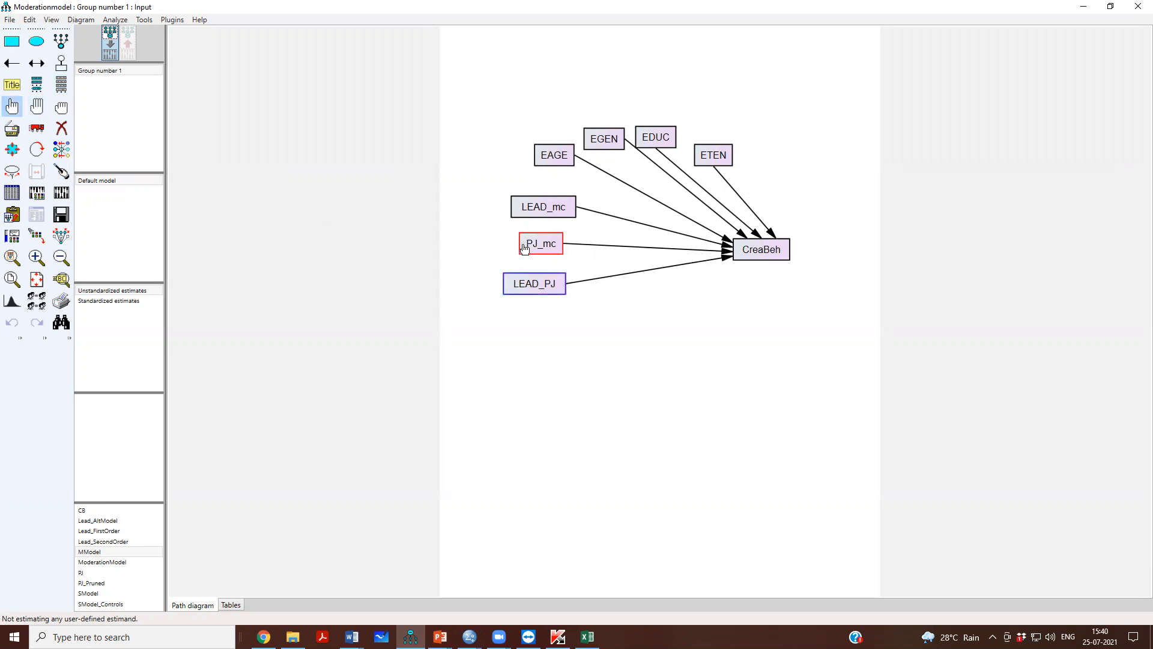
left_click(524, 211)
left_click(541, 163)
left_click(590, 147)
left_click(647, 144)
left_click(704, 156)
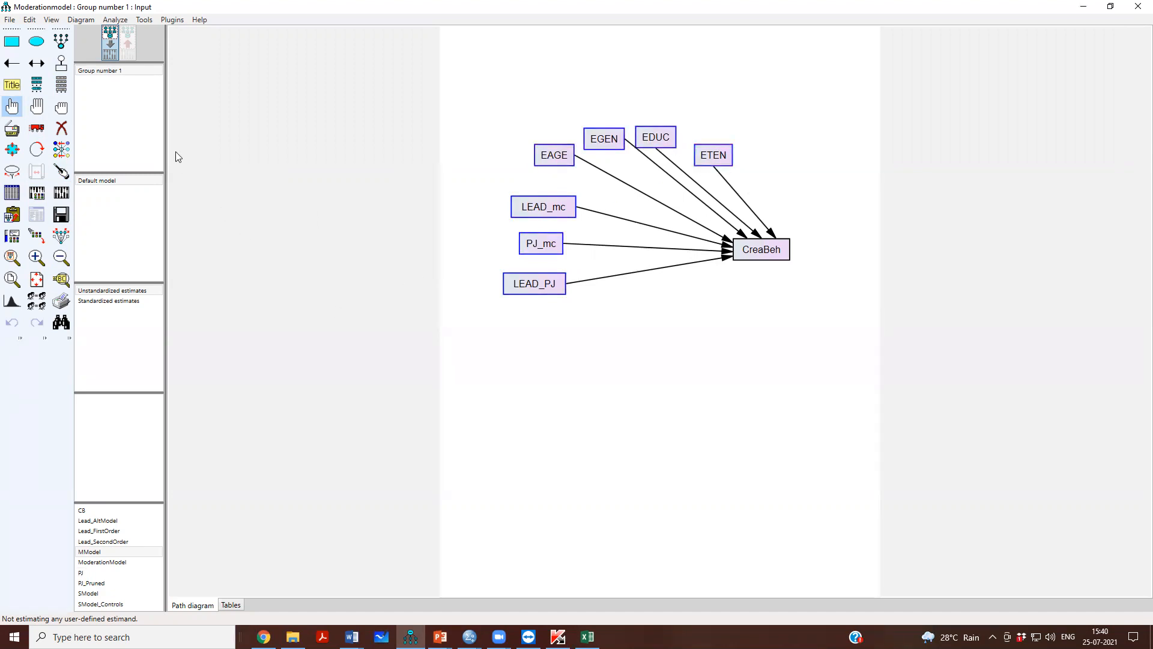
left_click(171, 20)
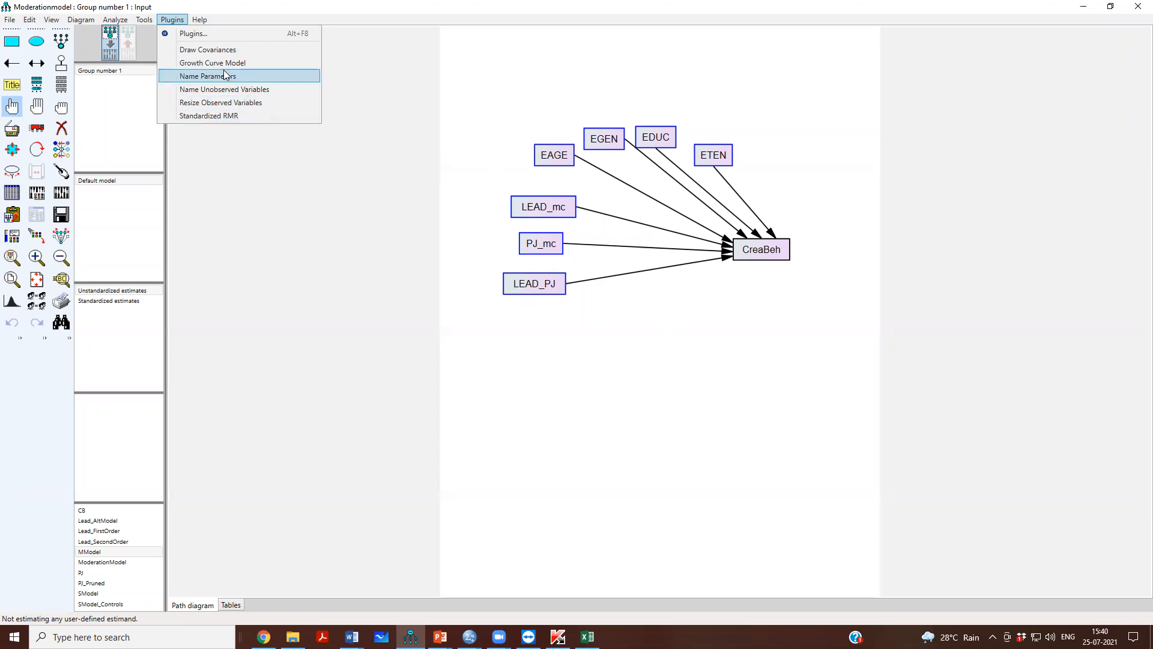
left_click(224, 50)
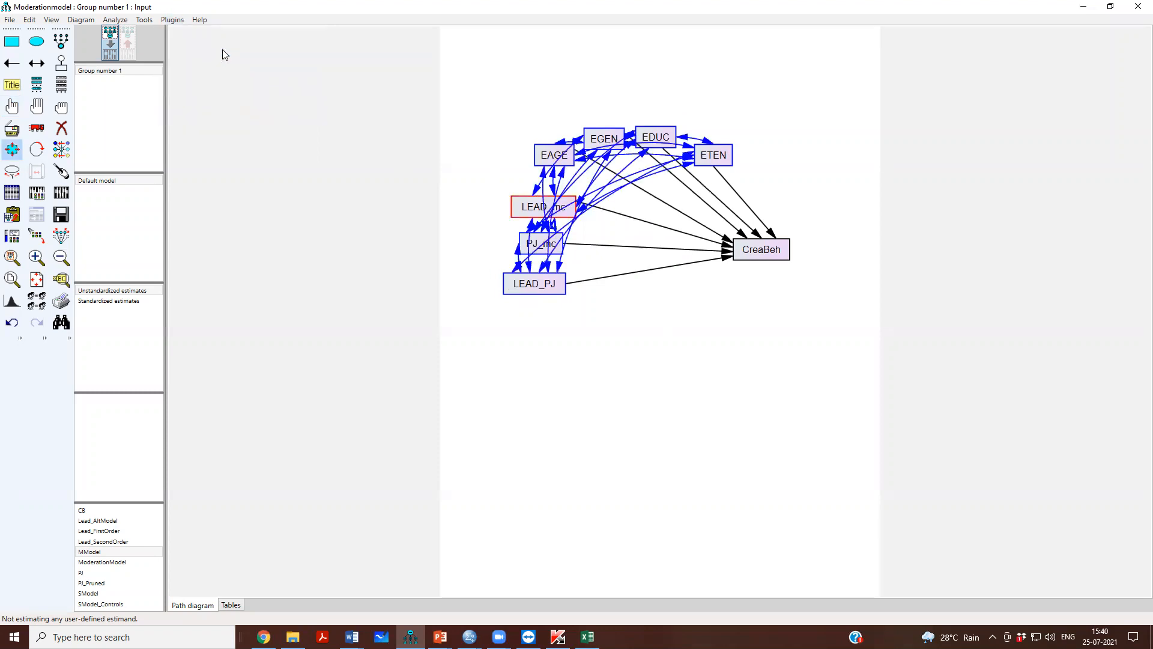
Bow the covariance arcs outward around the predictors, touch up LEAD_PJ and PJ_mc, and save the model.
left_click(12, 149)
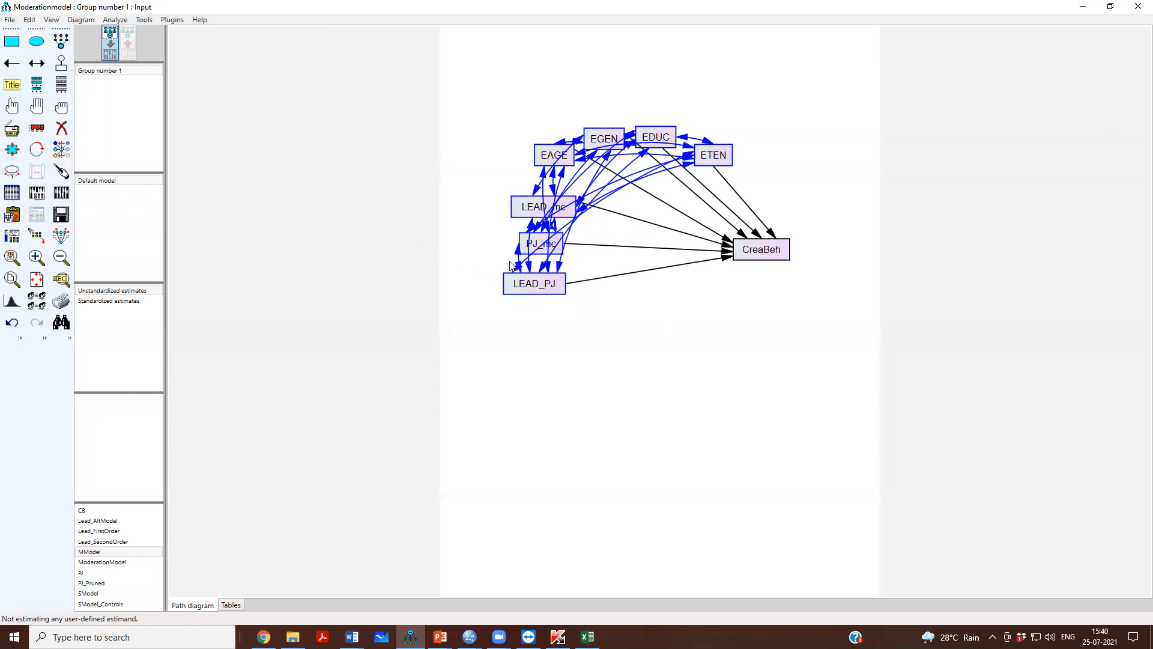
left_click(12, 149)
left_click_drag(517, 264, 479, 260)
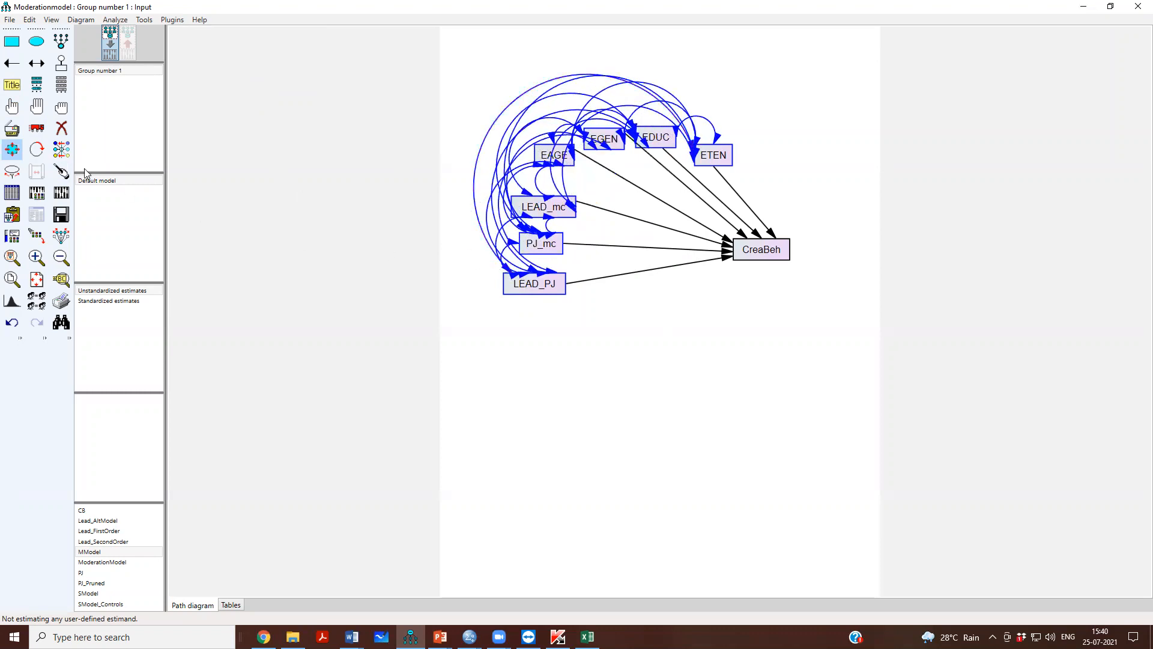
left_click(61, 172)
left_click(543, 285)
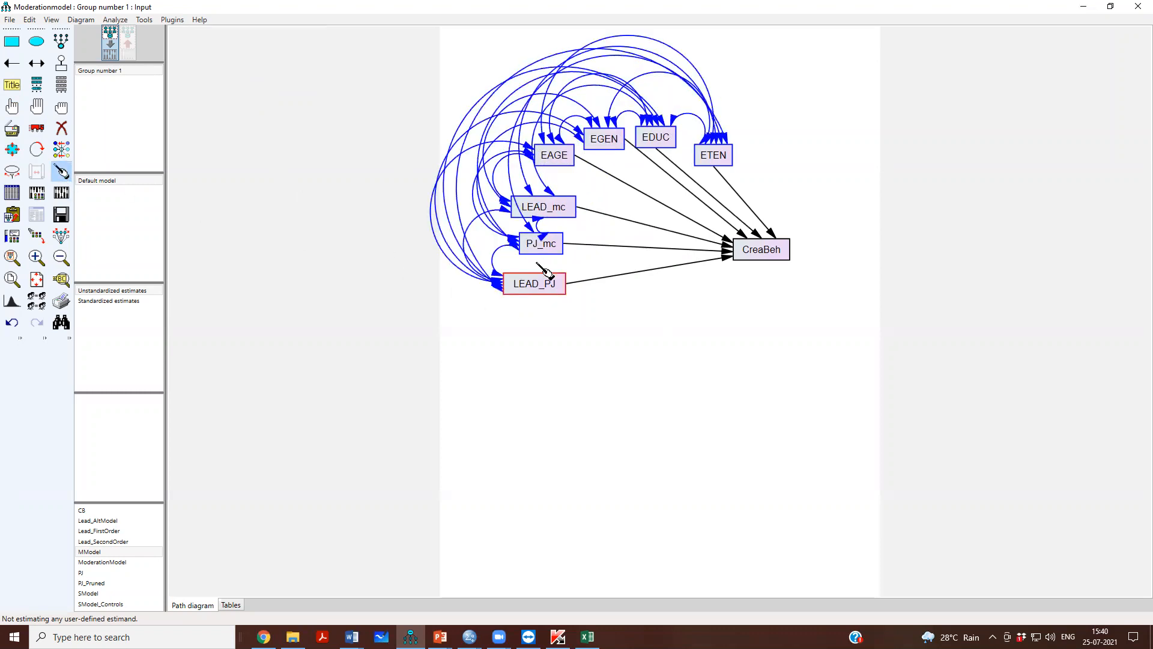
left_click(550, 253)
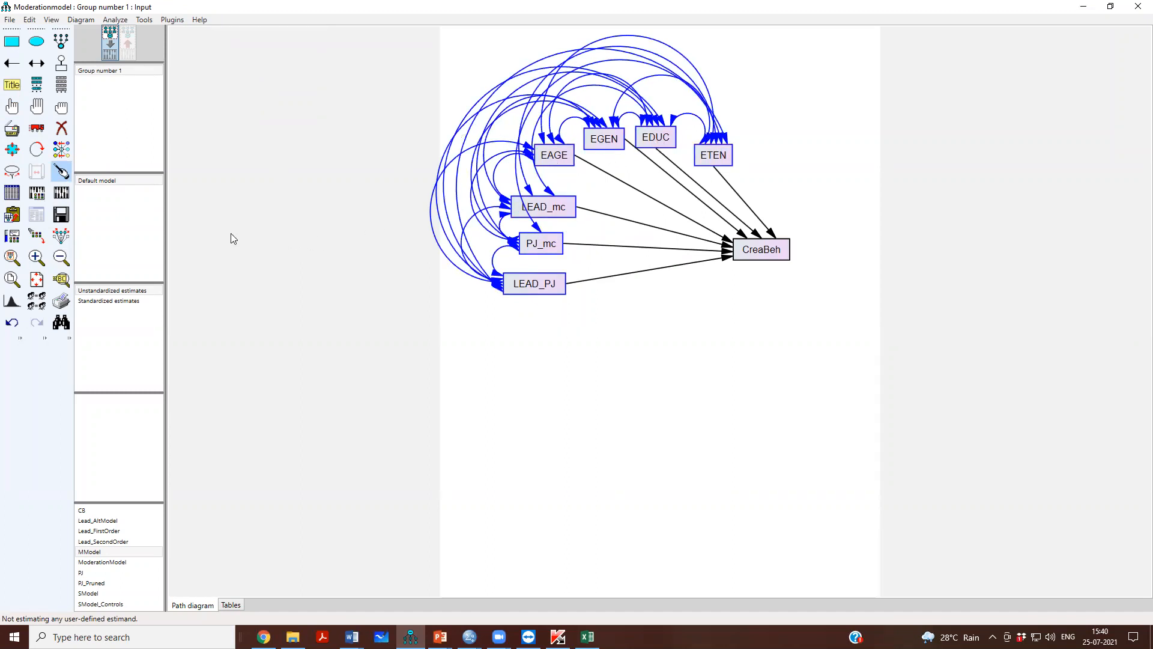
left_click(61, 215)
left_click(172, 20)
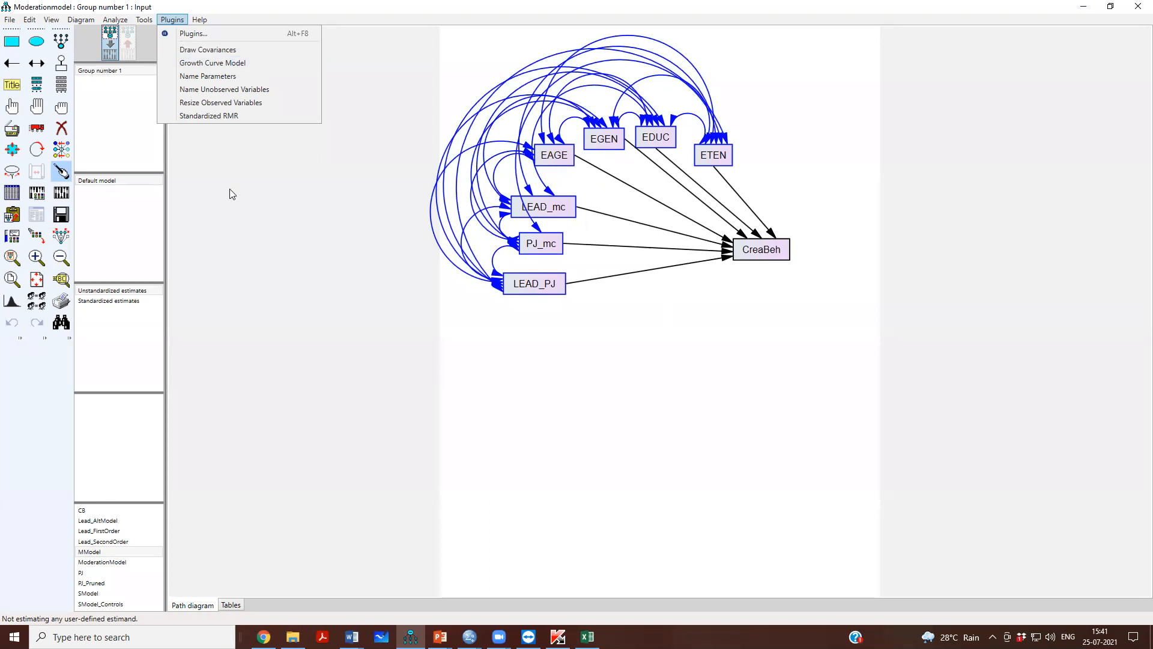
left_click(261, 195)
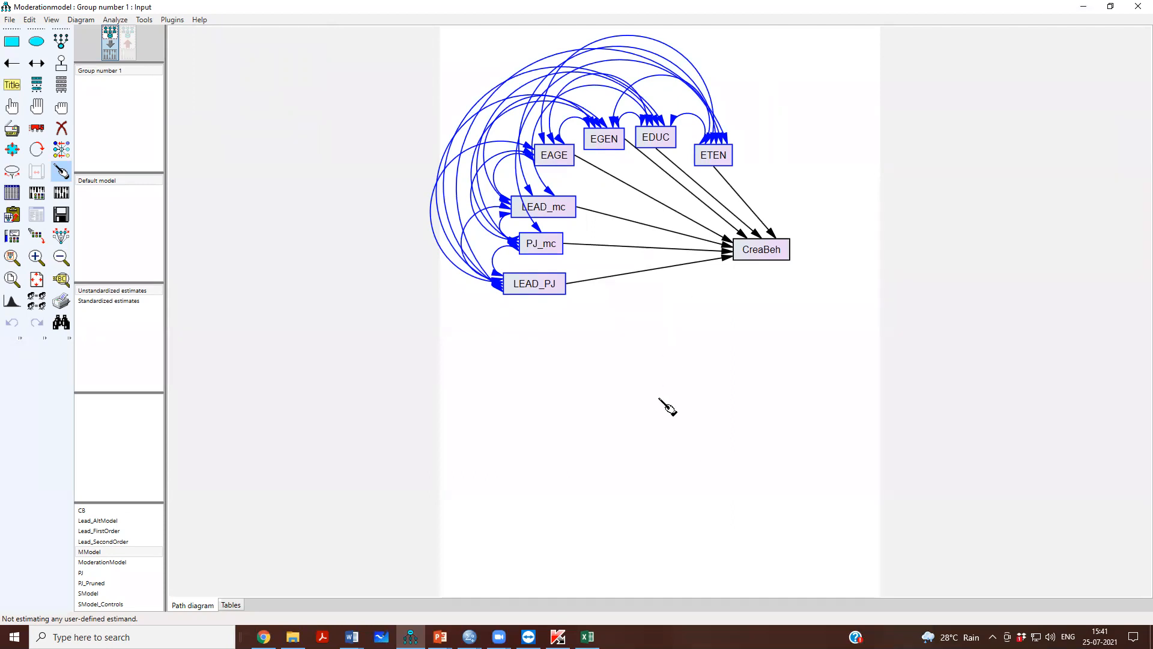
Delete several of the covariance arrows that end at LEAD_PJ.
left_click(61, 128)
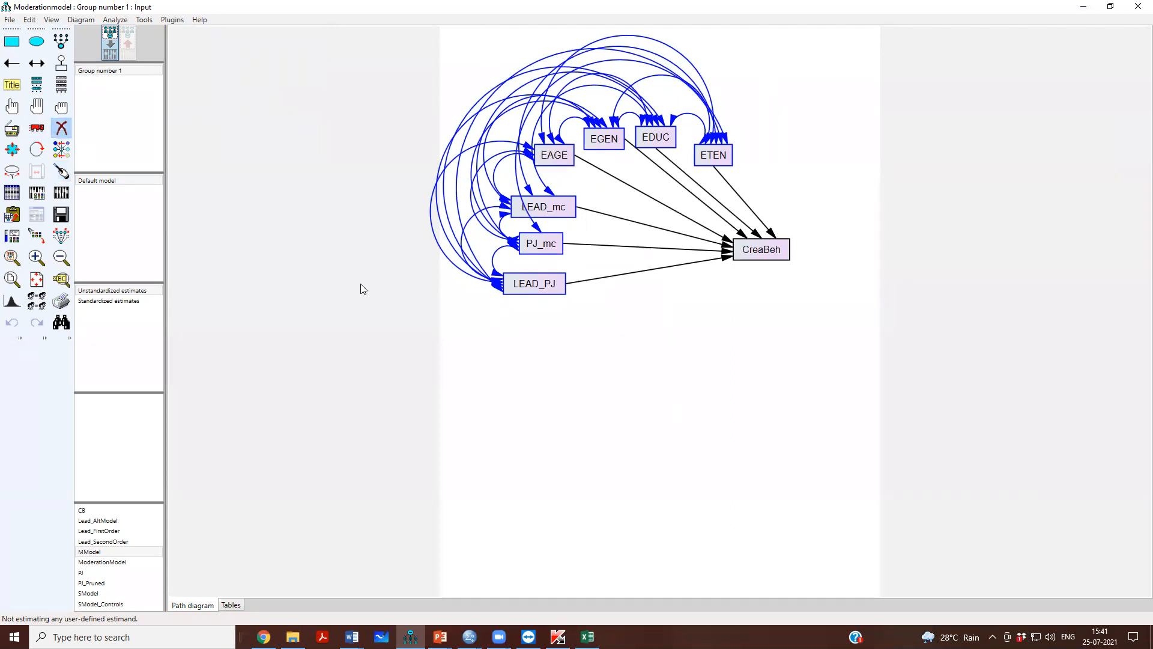
left_click(494, 288)
left_click(495, 286)
left_click(496, 285)
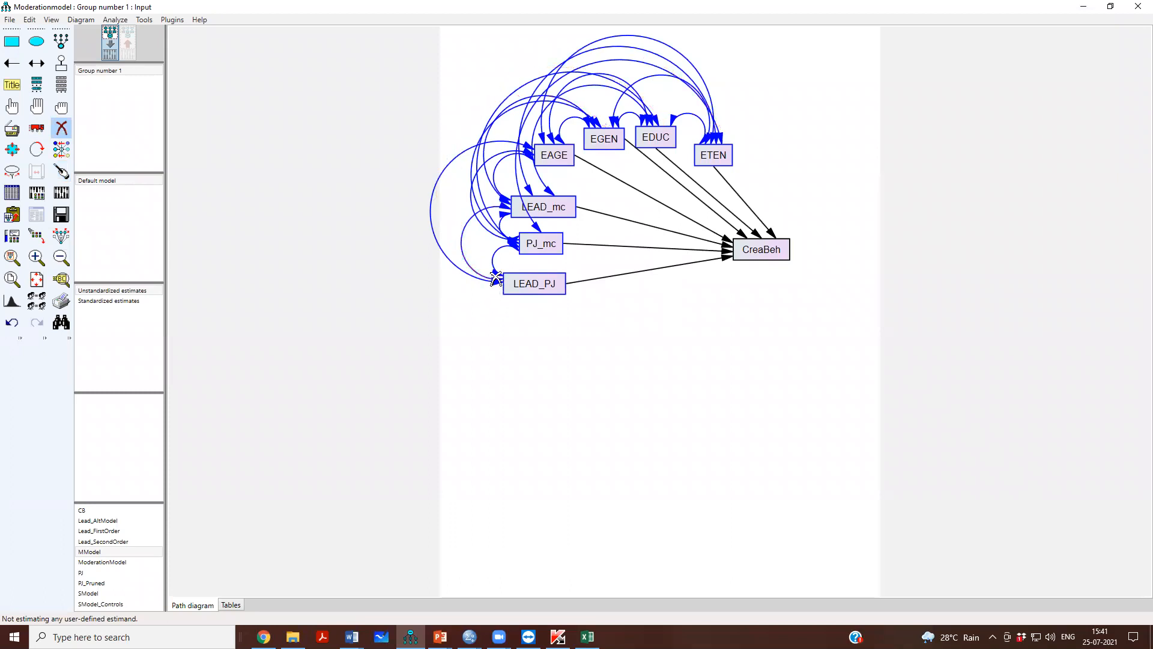
left_click(496, 282)
left_click(494, 281)
Undo the covariance deletions at LEAD_PJ.
key("ctrl+z")
key("ctrl+z")
key("ctrl+z")
key("ctrl+z")
key("ctrl+z")
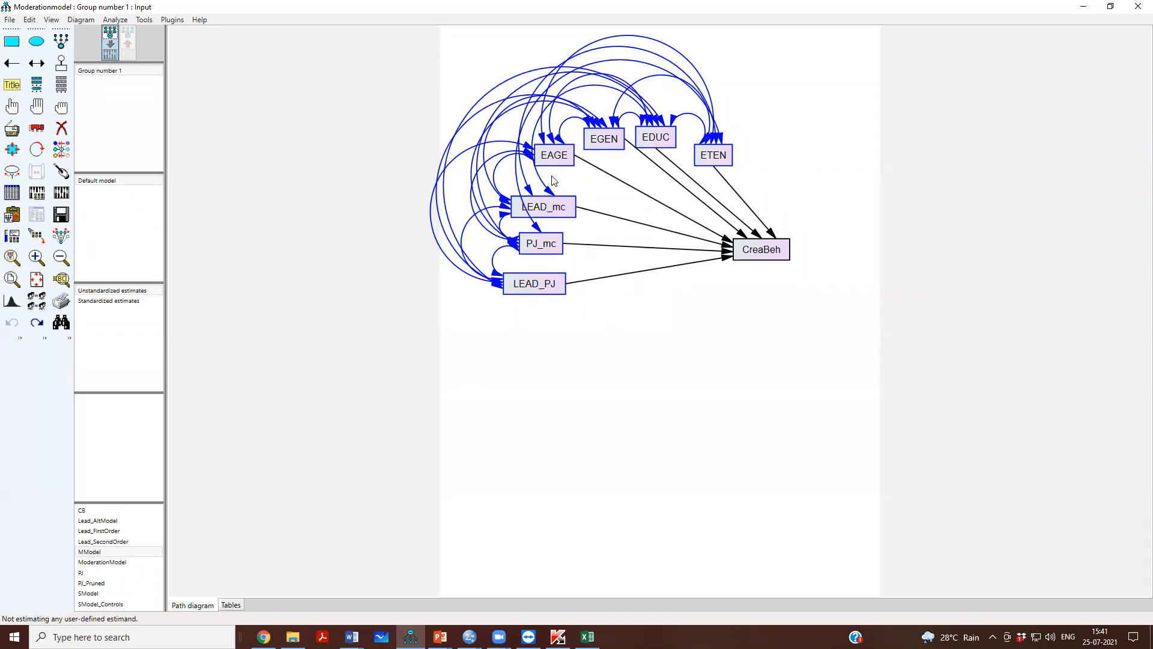
left_click(172, 19)
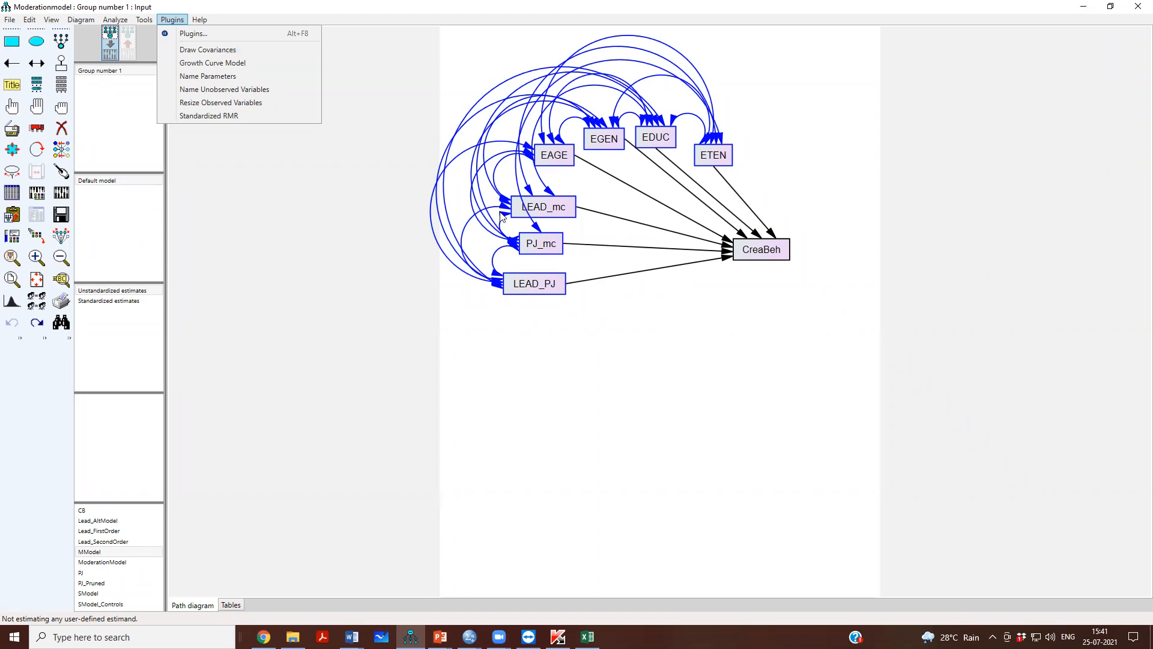
left_click(370, 232)
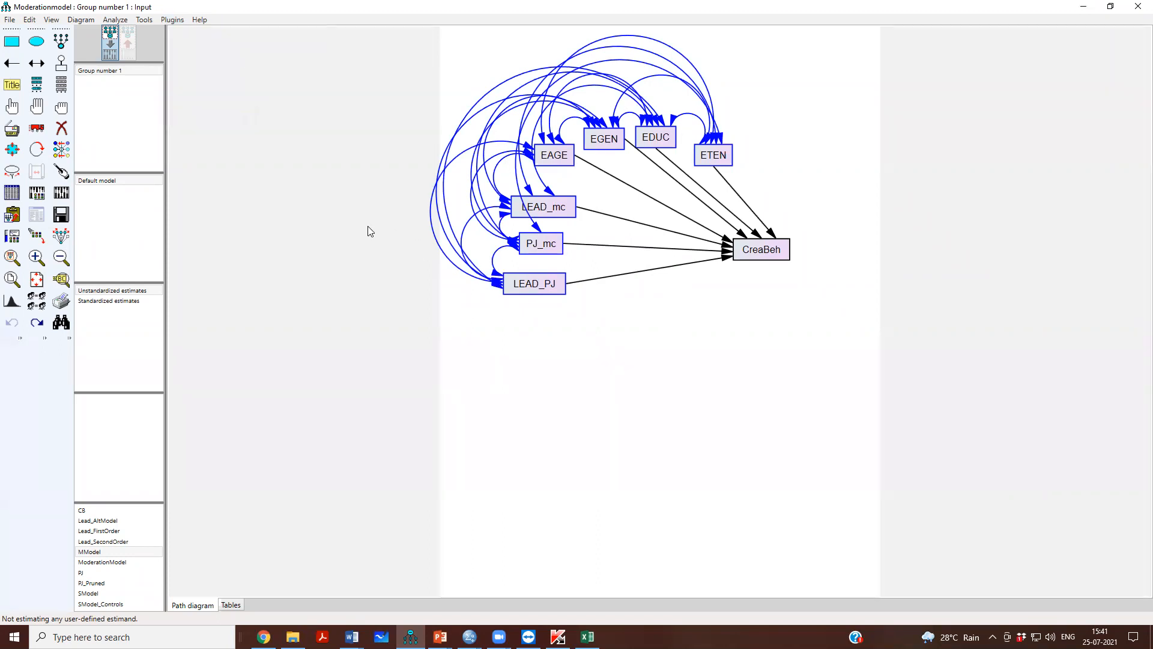
Try to calculate the estimates, read the listed warnings and cancel the analysis.
left_click(62, 194)
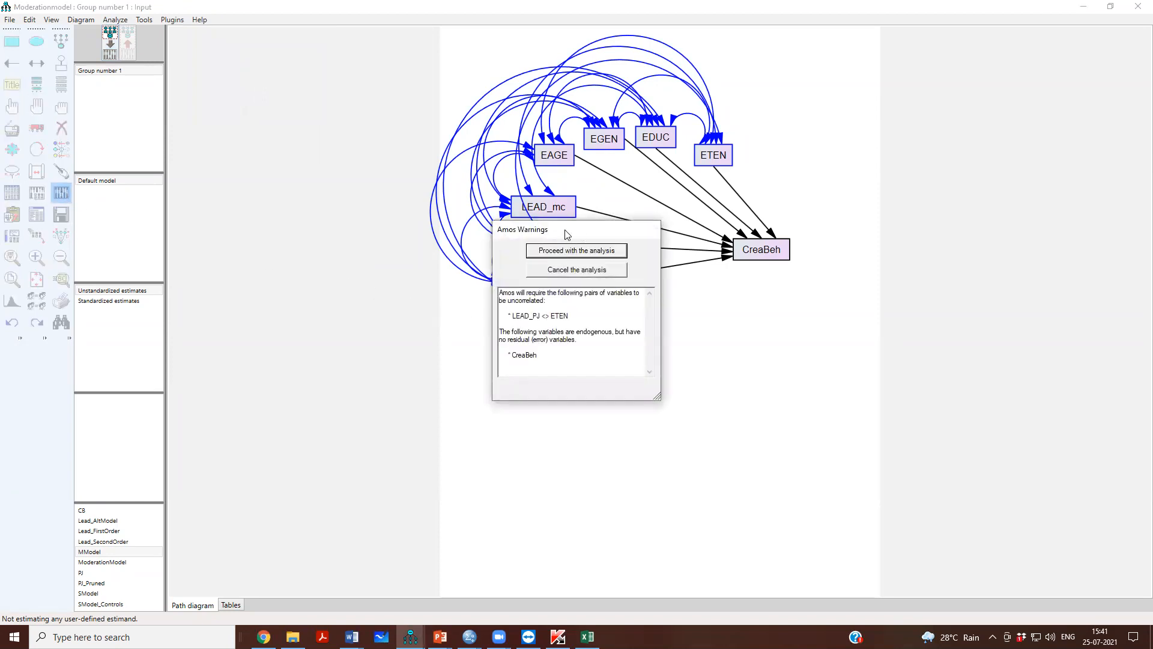
left_click_drag(565, 234, 311, 212)
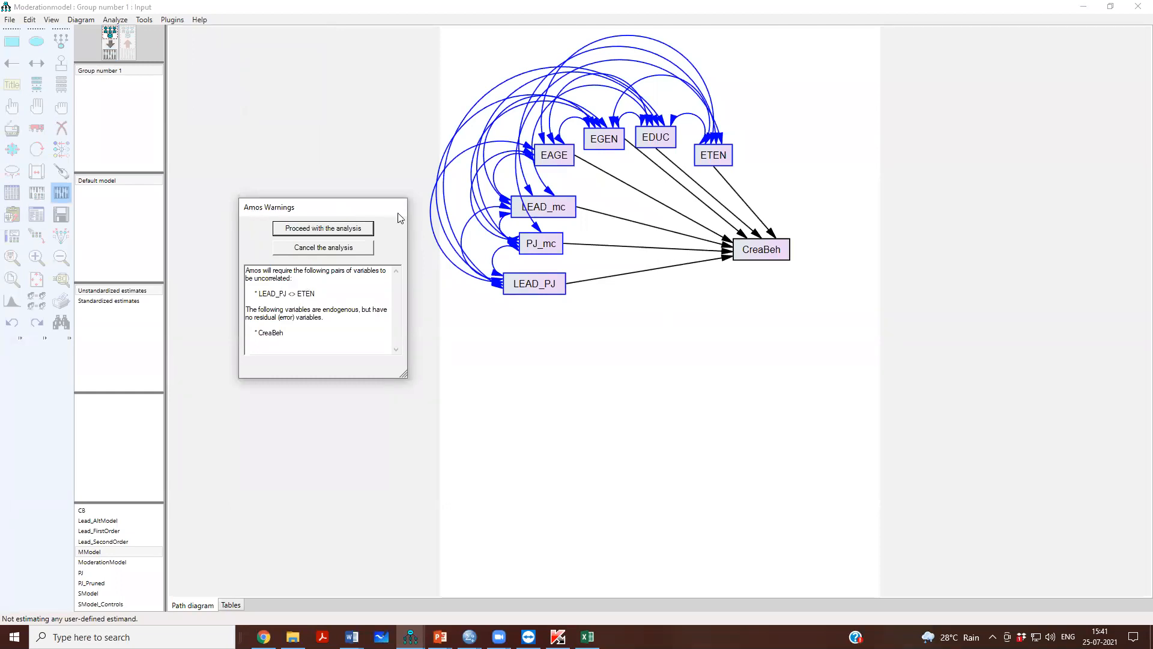
left_click(349, 246)
Add a residual error variable to CreaBeh and deselect all objects in the diagram.
left_click(61, 62)
left_click(777, 248)
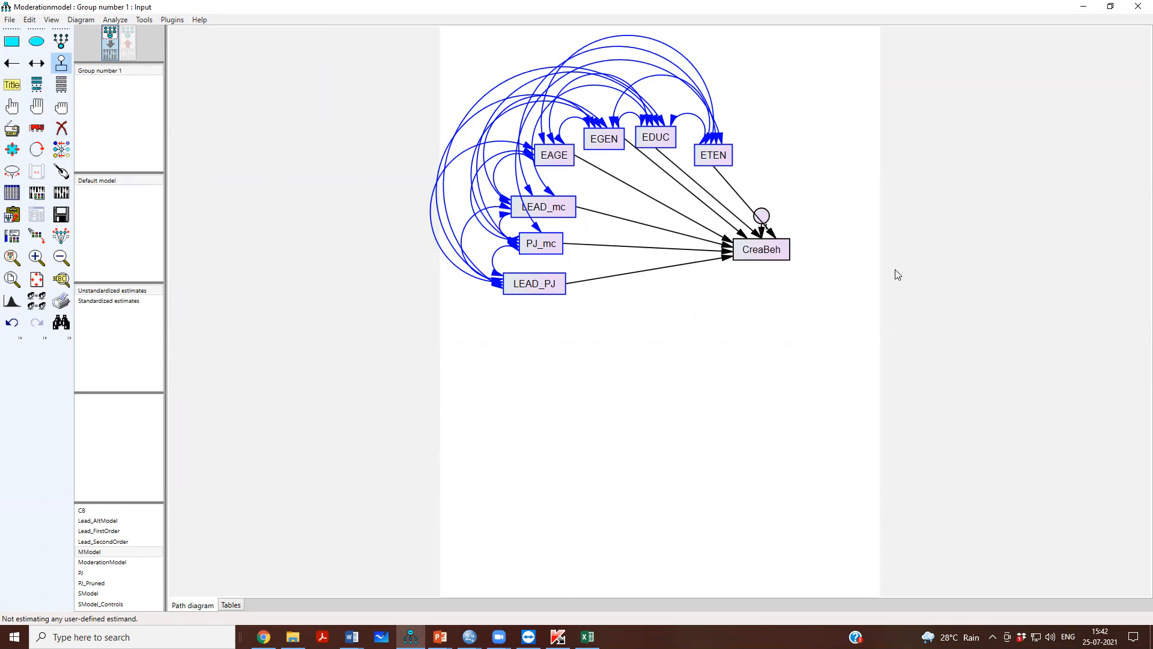
left_click(11, 107)
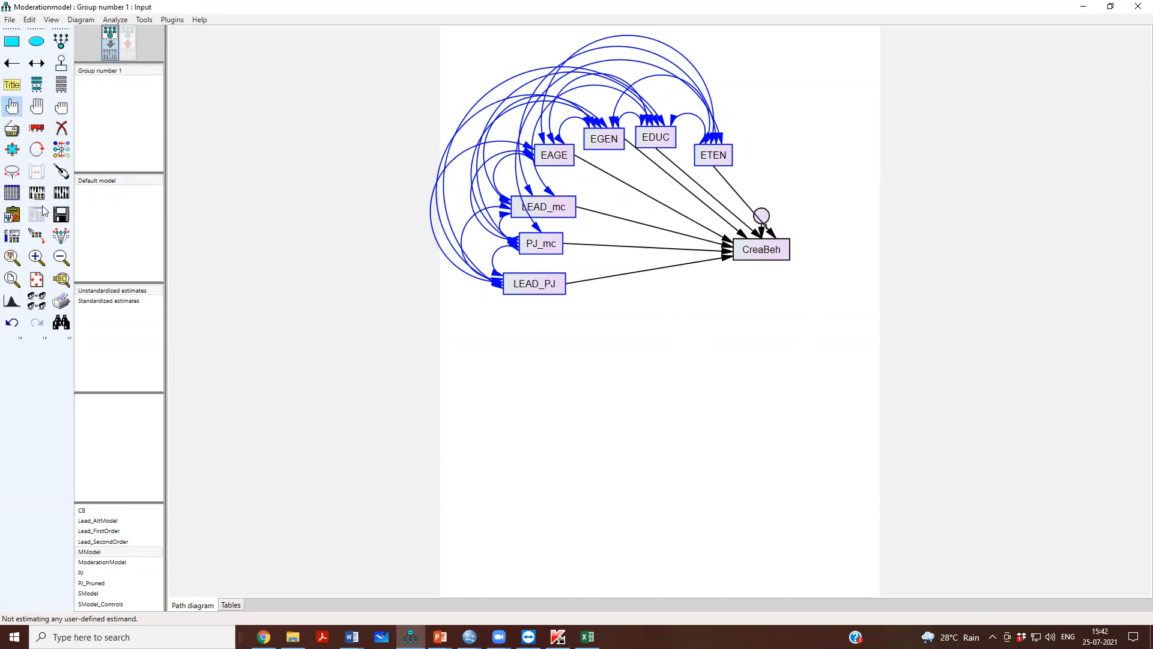
left_click(61, 107)
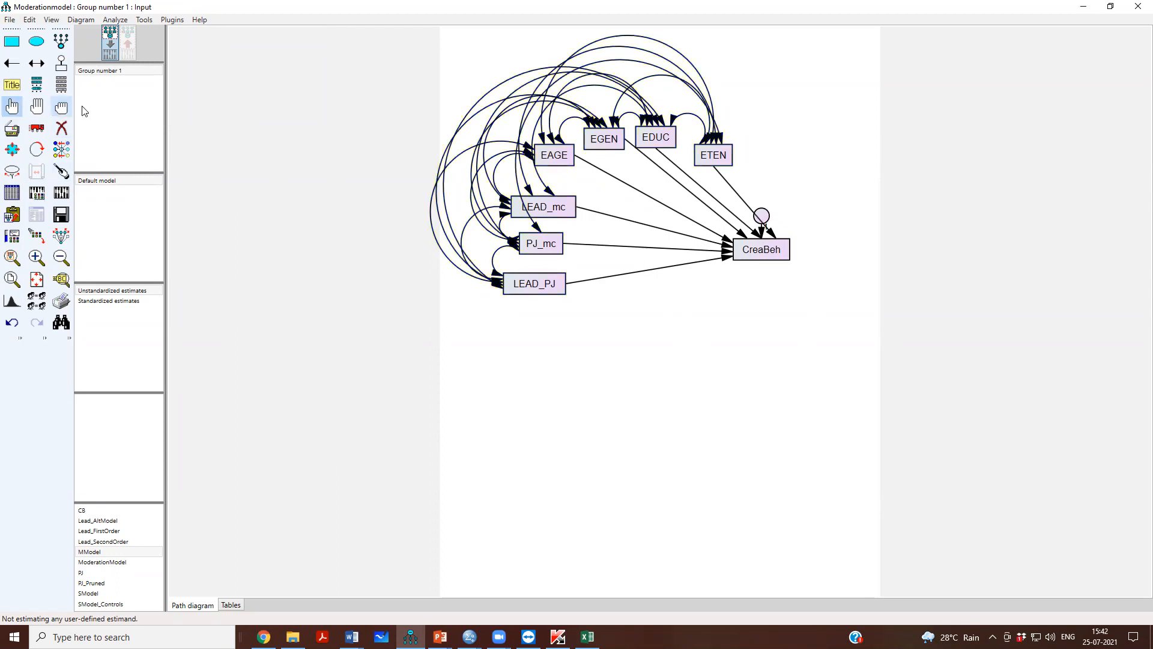
Reduce the font size of the error circle above CreaBeh and name it e1.
double_click(762, 217)
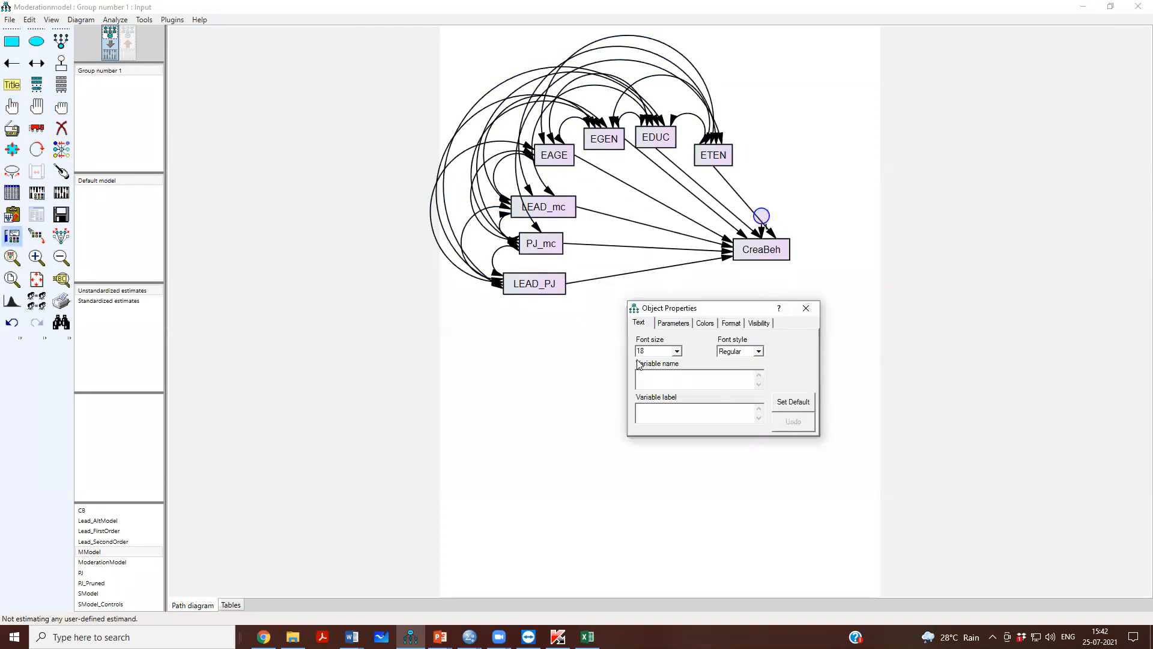
left_click_drag(652, 354, 632, 350)
type("1")
left_click(806, 309)
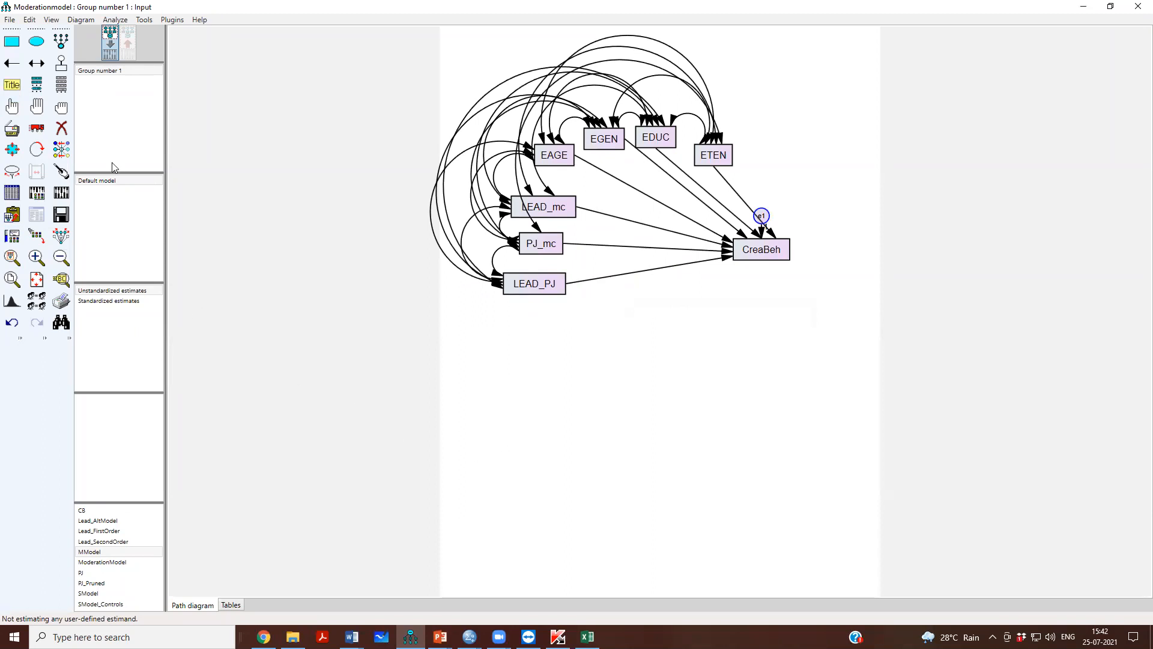
Draw a covariance between LEAD_PJ and ETEN and touch up its attachments at both boxes.
left_click(37, 63)
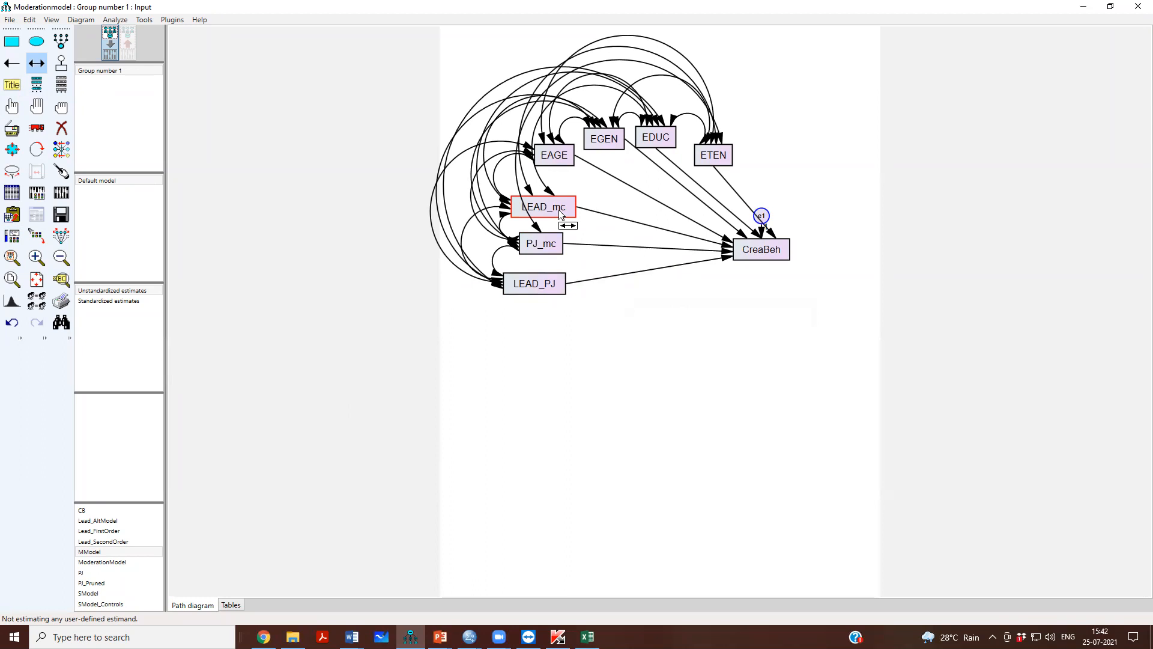
left_click_drag(532, 289, 710, 155)
left_click(61, 171)
left_click(555, 287)
left_click(715, 157)
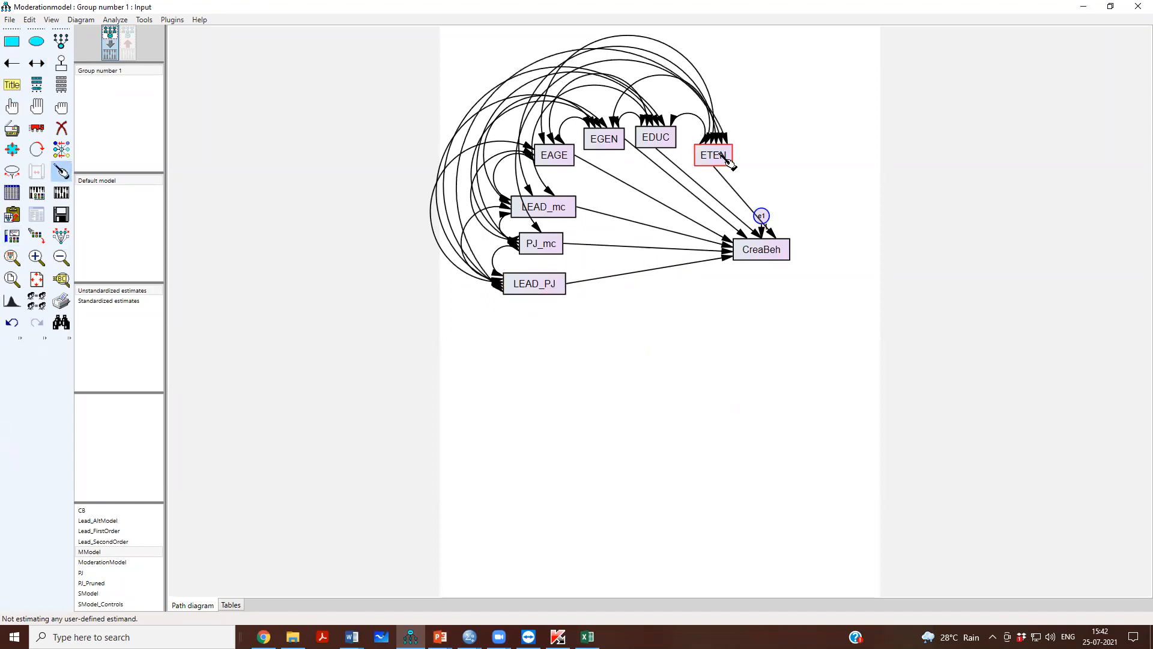
Save the model and try to calculate the estimates, dismissing the message.
left_click(67, 224)
left_click(61, 192)
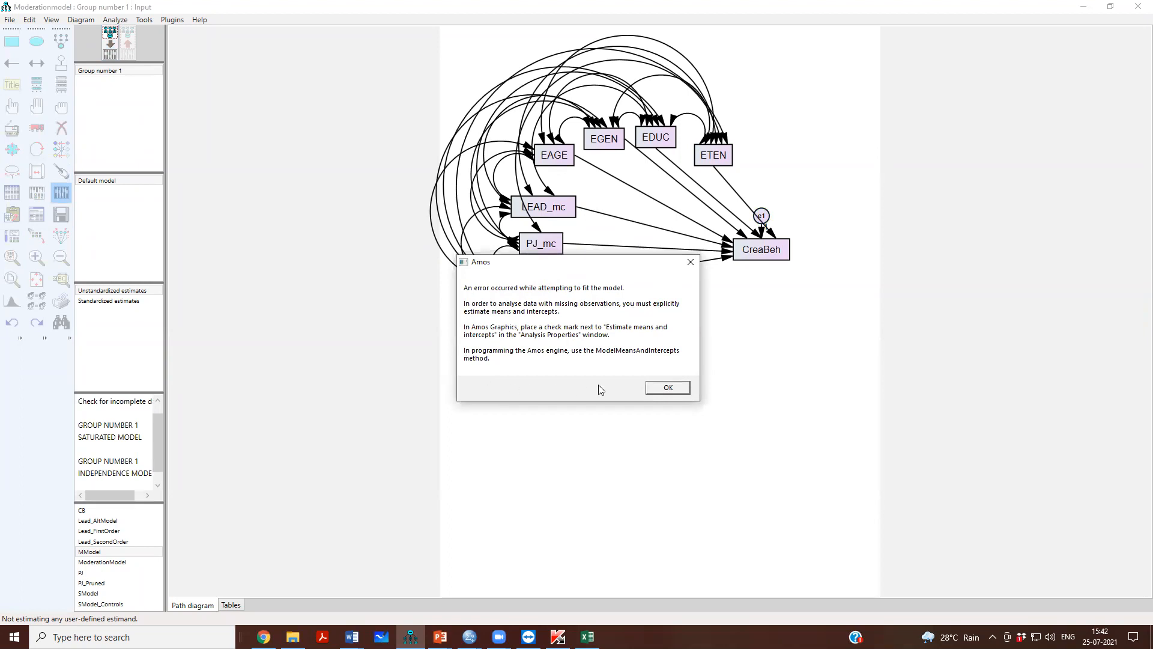
left_click(667, 388)
Check which data file is assigned to Group number 1 and leave the assignment as is.
left_click(11, 197)
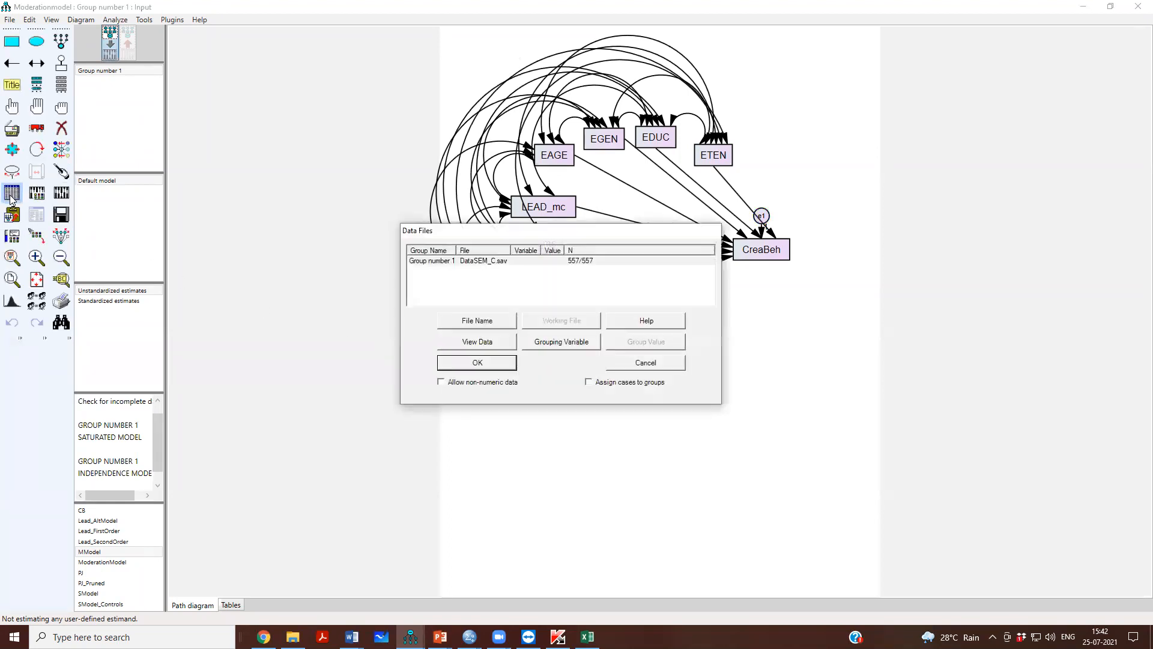
left_click(659, 359)
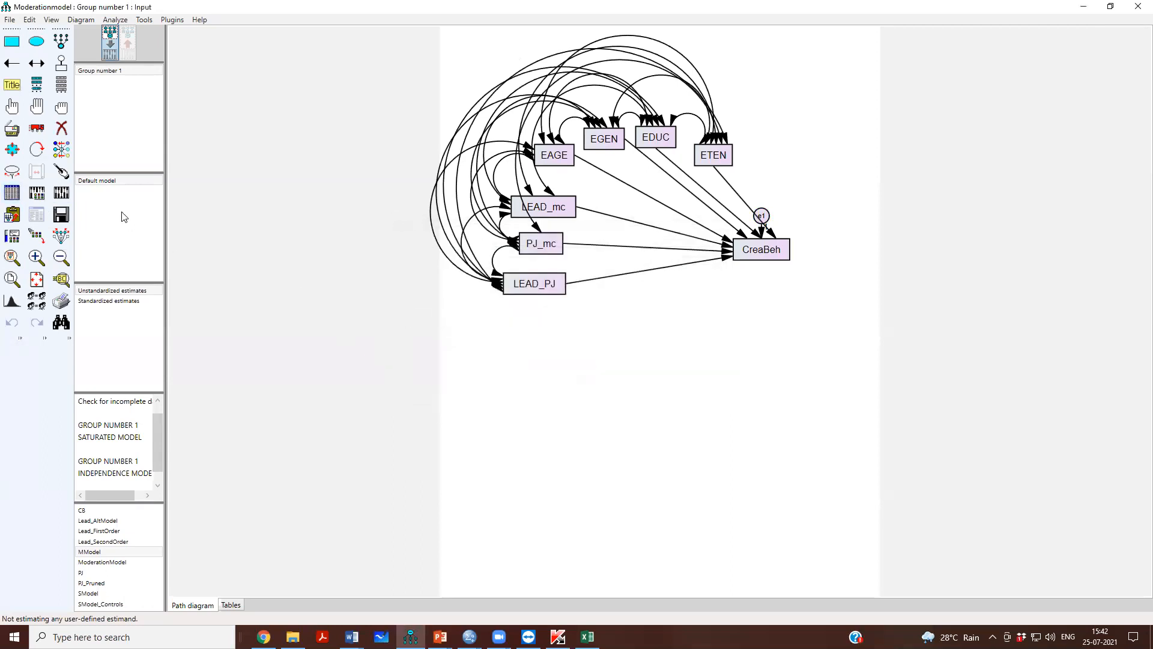
Turn on the estimation of means and intercepts in the analysis properties.
left_click(36, 192)
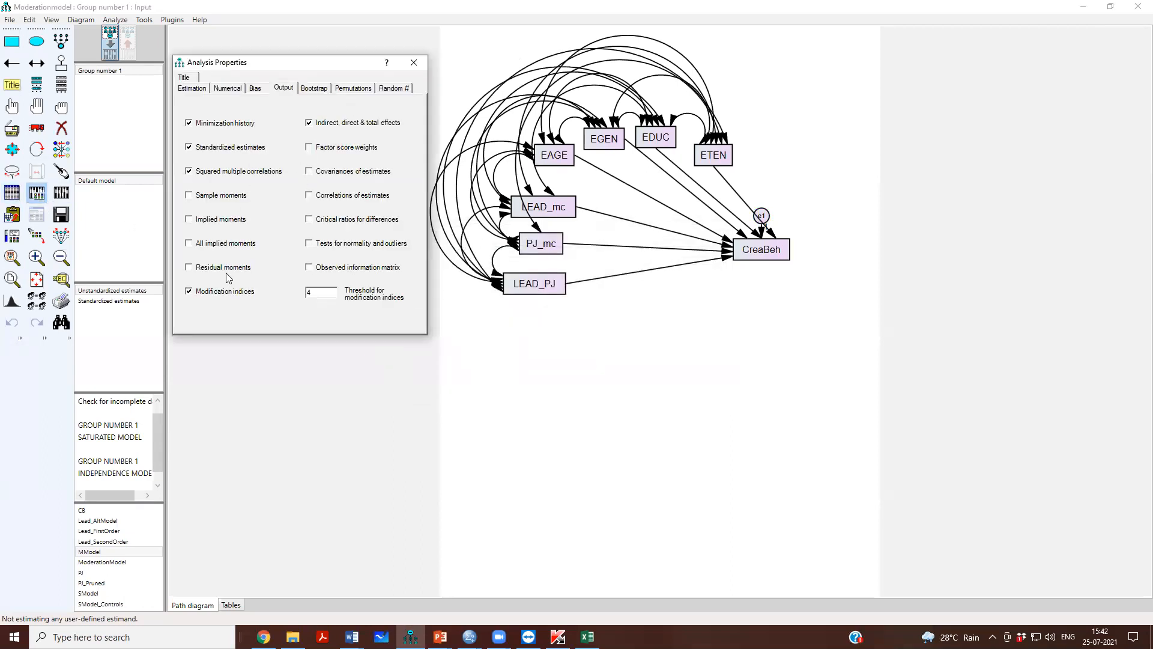
left_click(195, 89)
left_click(349, 143)
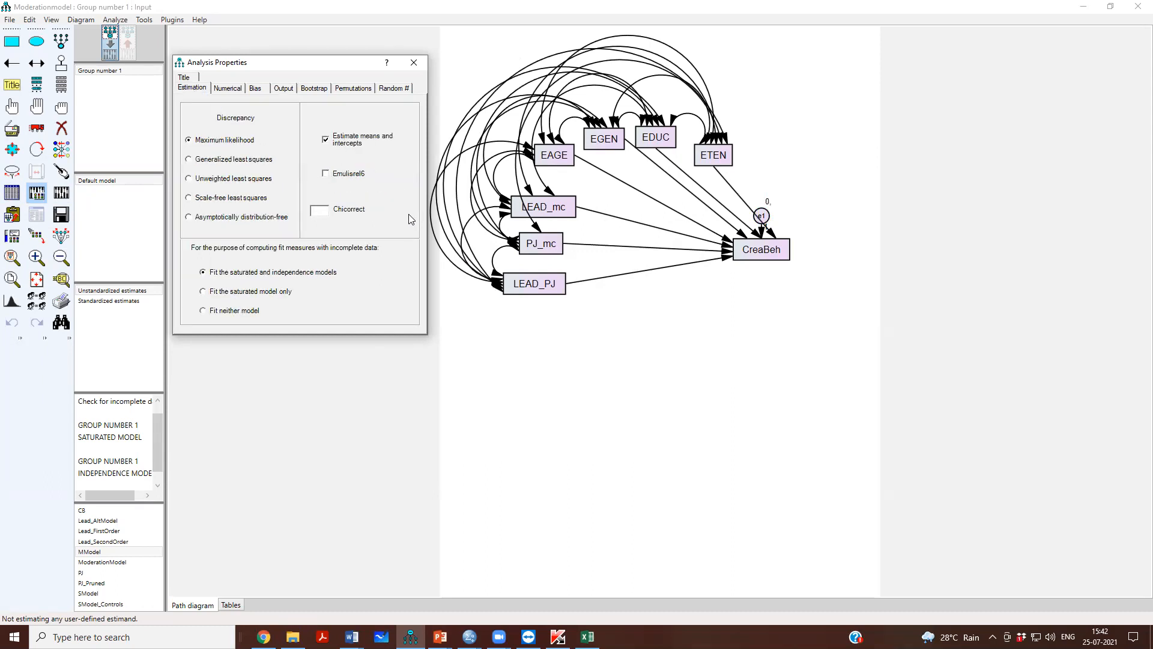
left_click(424, 61)
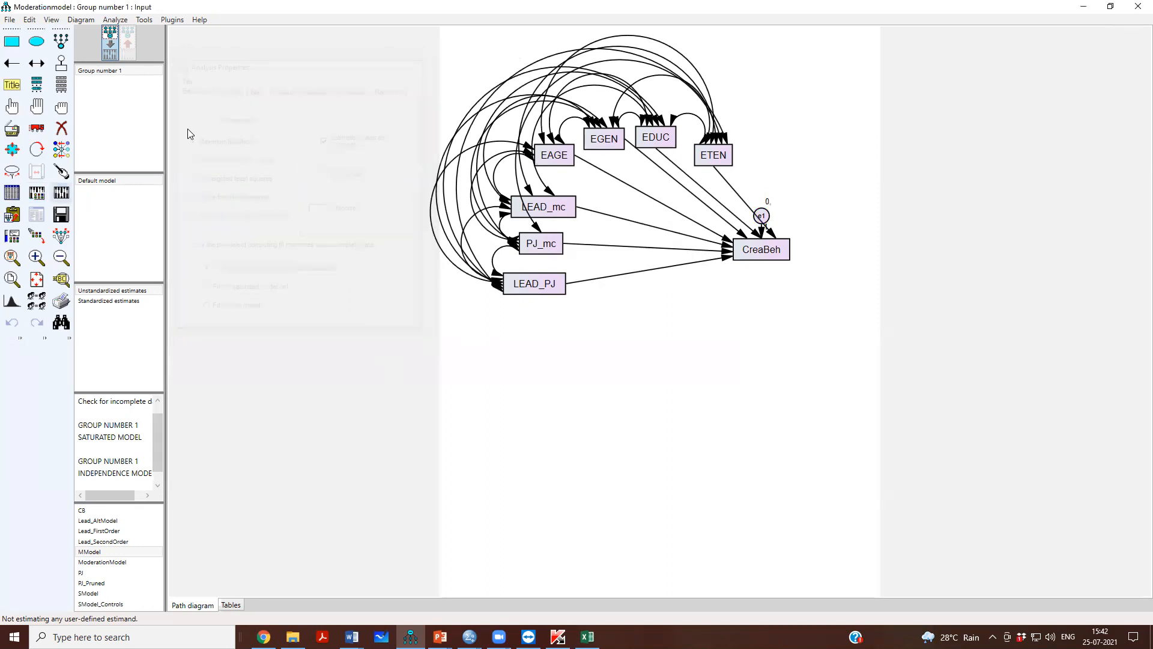
Calculate the estimates and show the Estimates section of the text output.
left_click(55, 194)
left_click(55, 194)
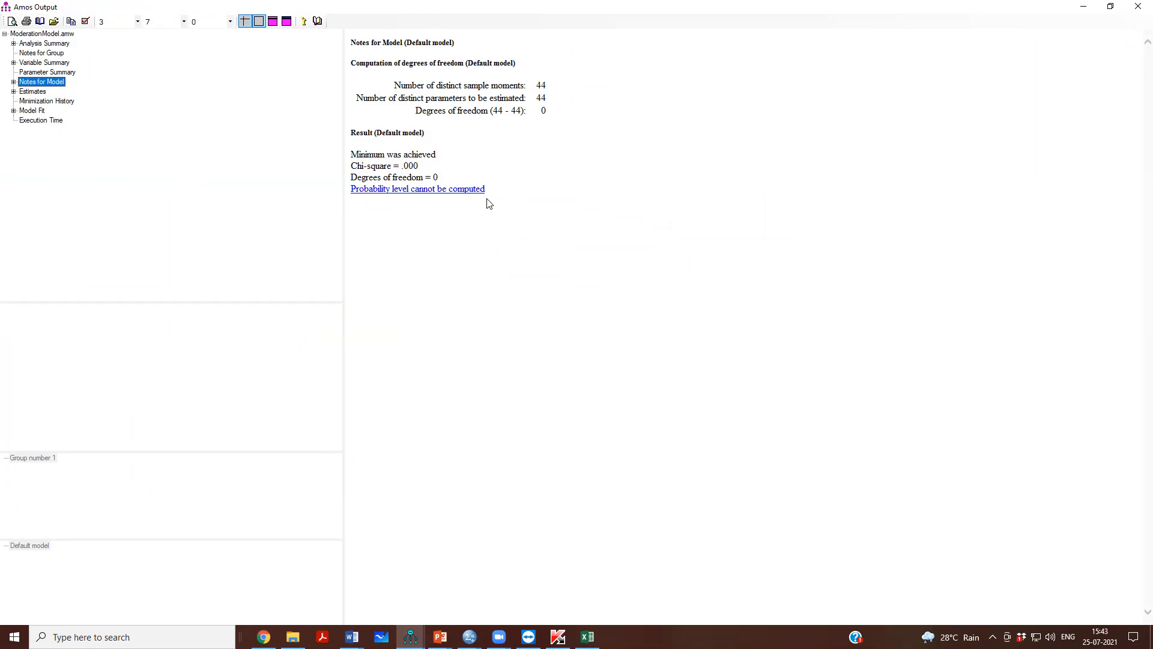
left_click(33, 93)
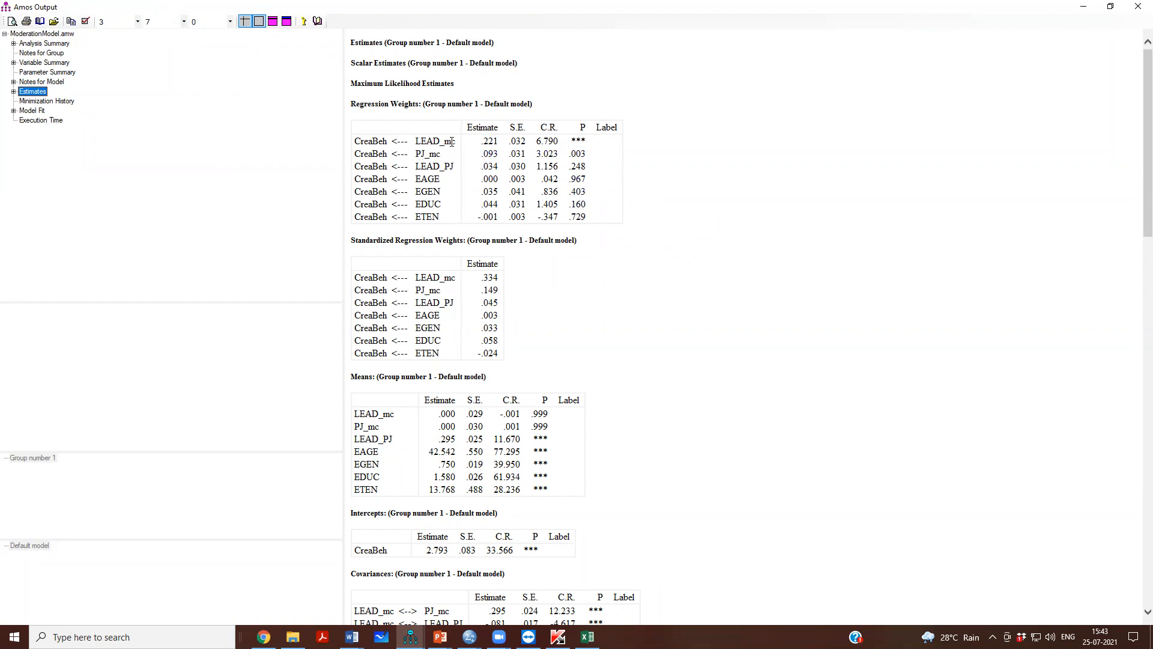
Examine the regression weights of LEAD_mc, PJ_mc and LEAD_PJ on CreaBeh and compare them with the regression coefficients in the SPSS output.
left_click_drag(362, 142, 458, 144)
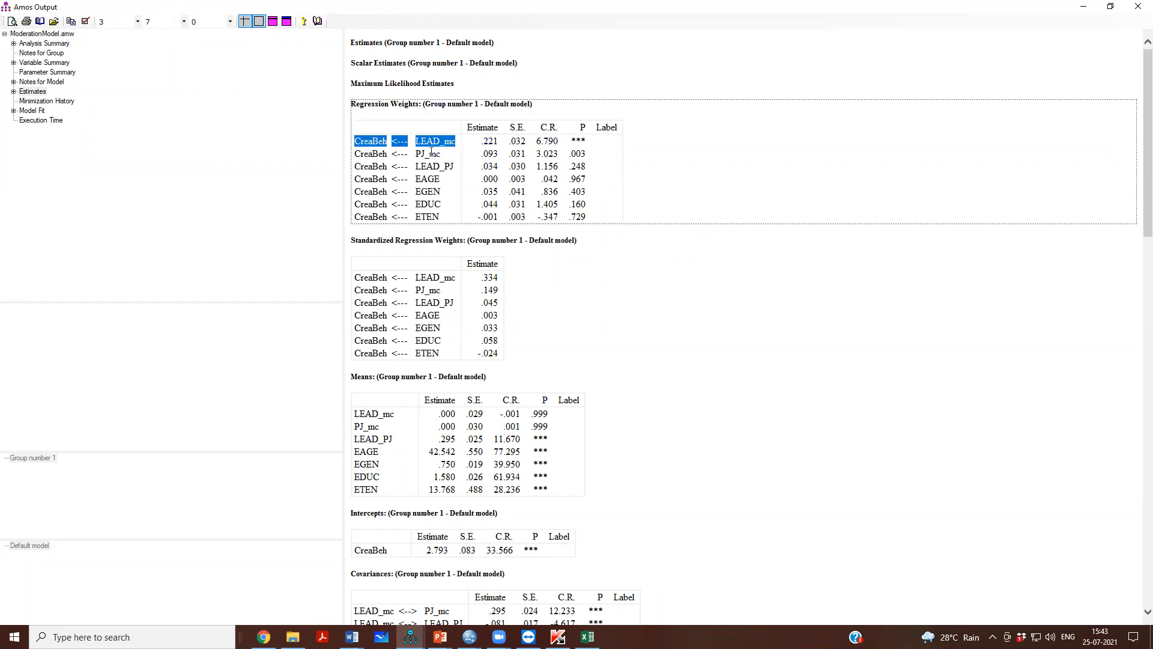
left_click_drag(432, 151, 357, 153)
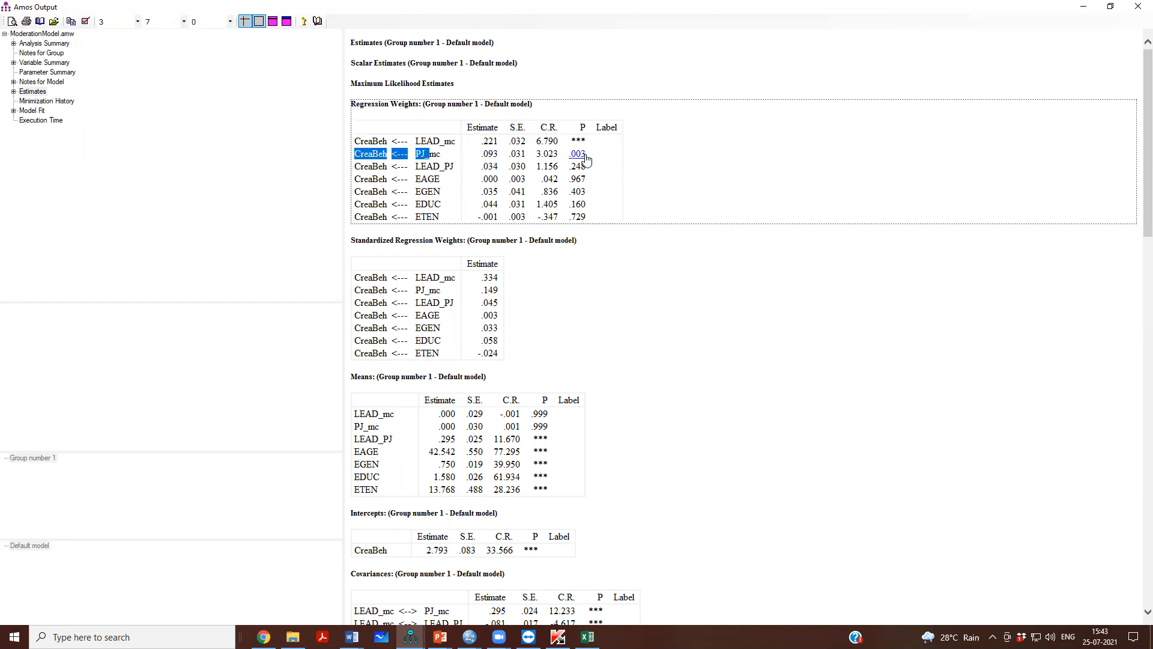
left_click_drag(457, 170, 363, 170)
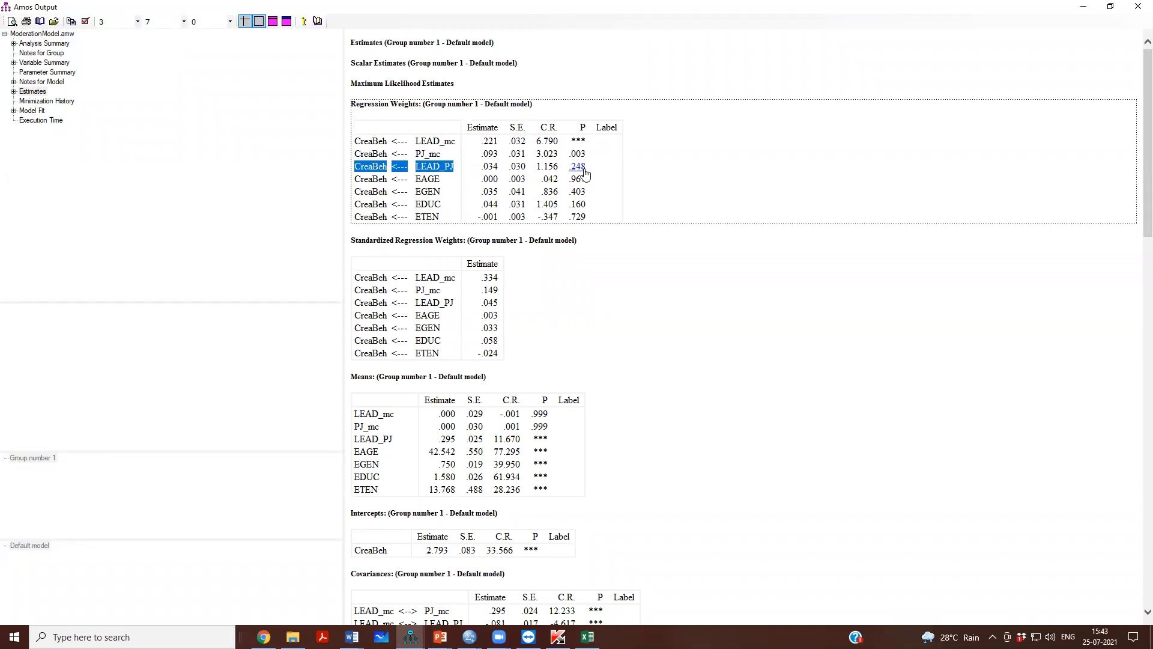
left_click(470, 636)
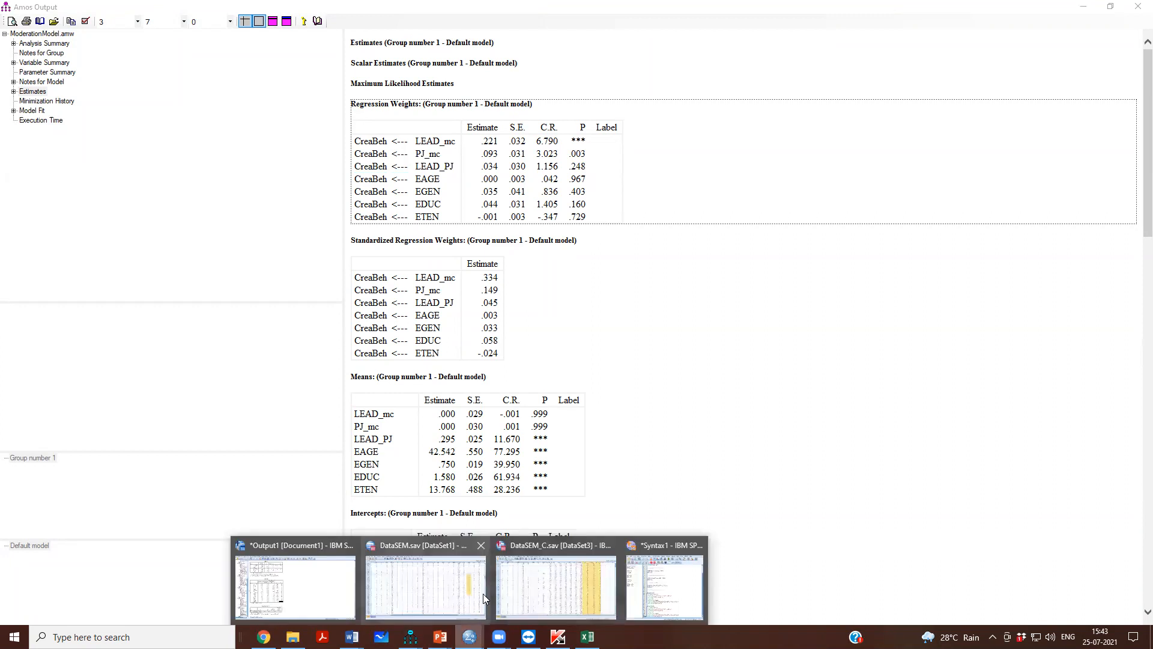
left_click(325, 586)
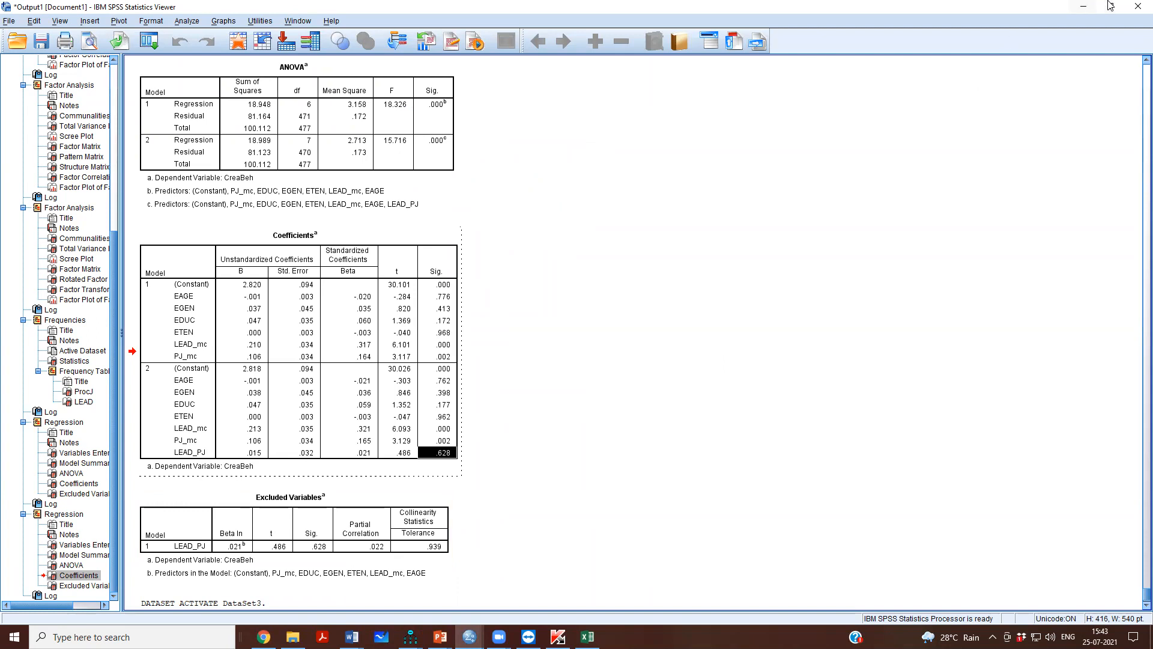
left_click(1083, 6)
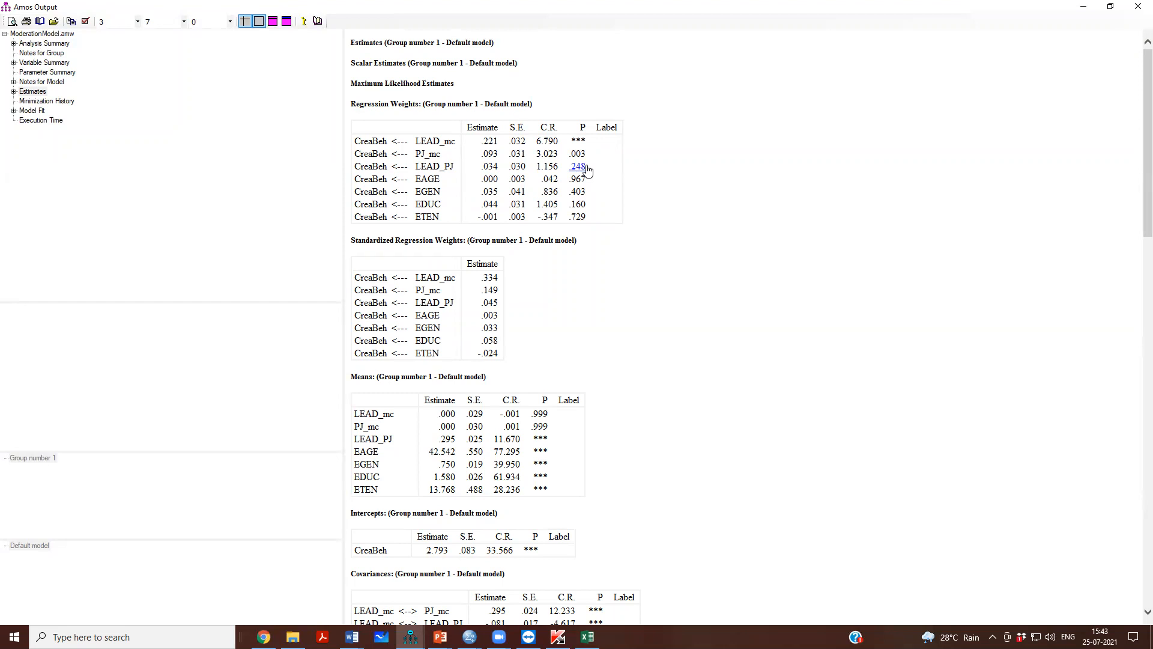
Examine the significance of the covariances linking LEAD_mc, PJ_mc and LEAD_PJ with the control variables.
scroll(647, 347, "down", 6)
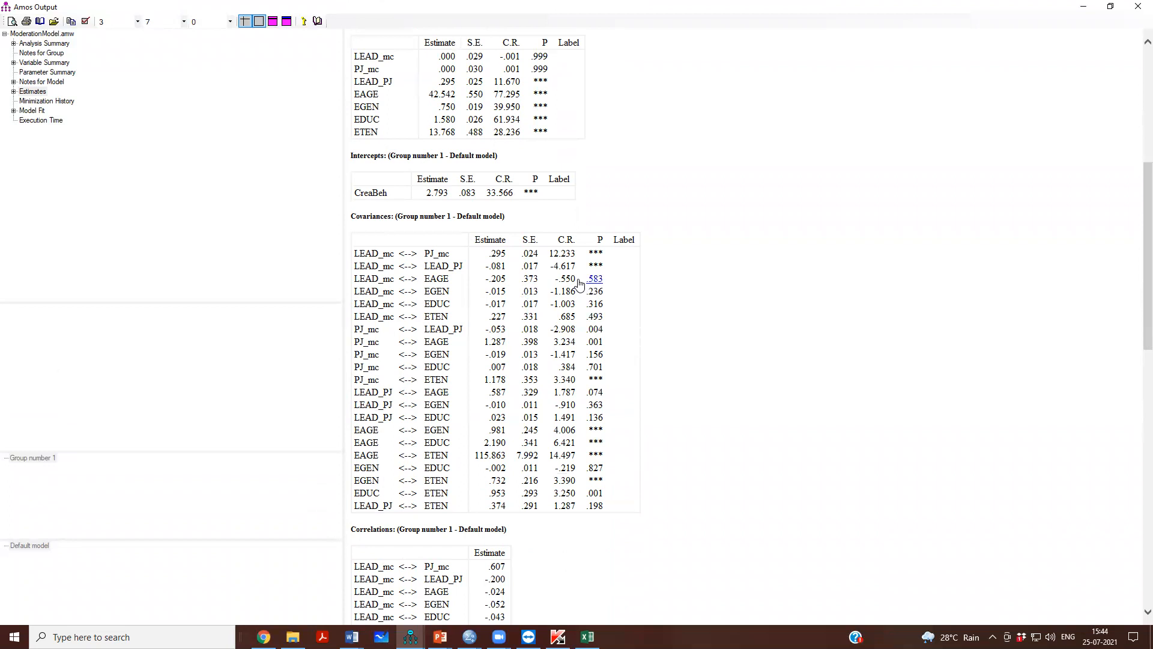
left_click_drag(368, 280, 451, 284)
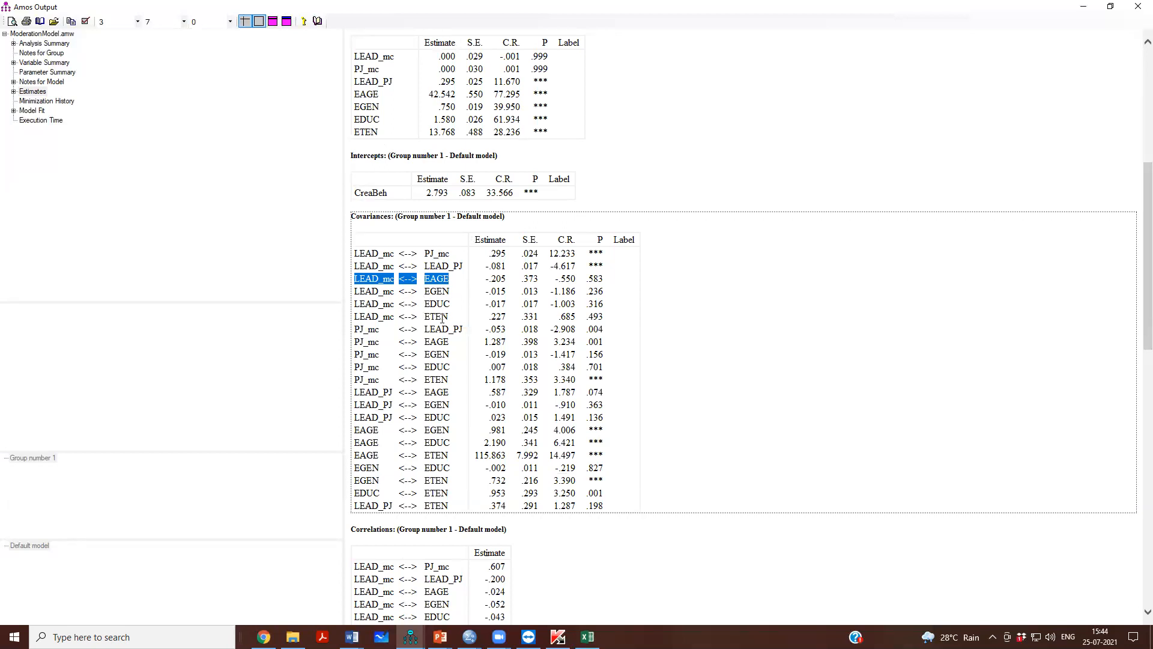
left_click_drag(448, 318, 362, 283)
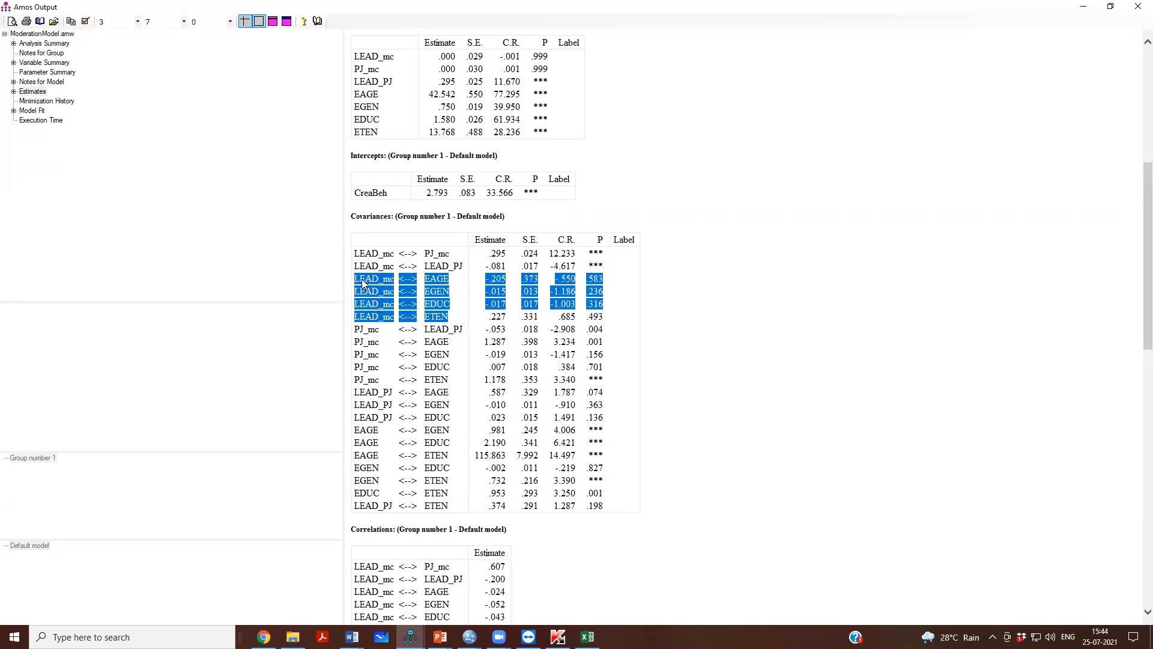
left_click(357, 283)
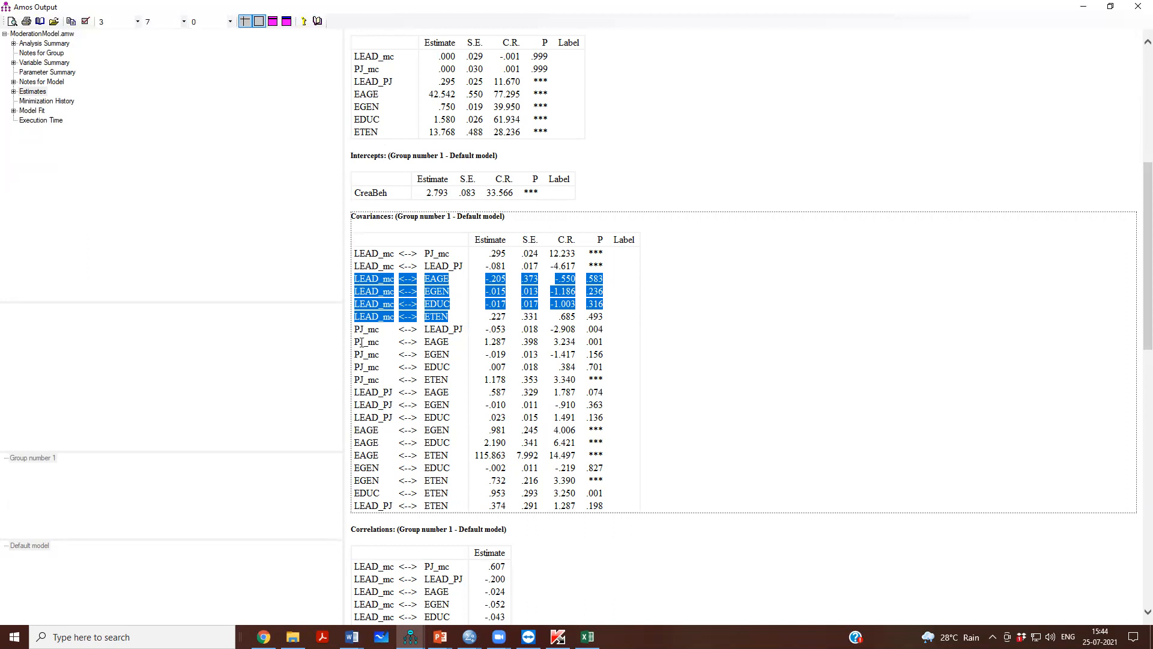
left_click_drag(361, 342, 462, 344)
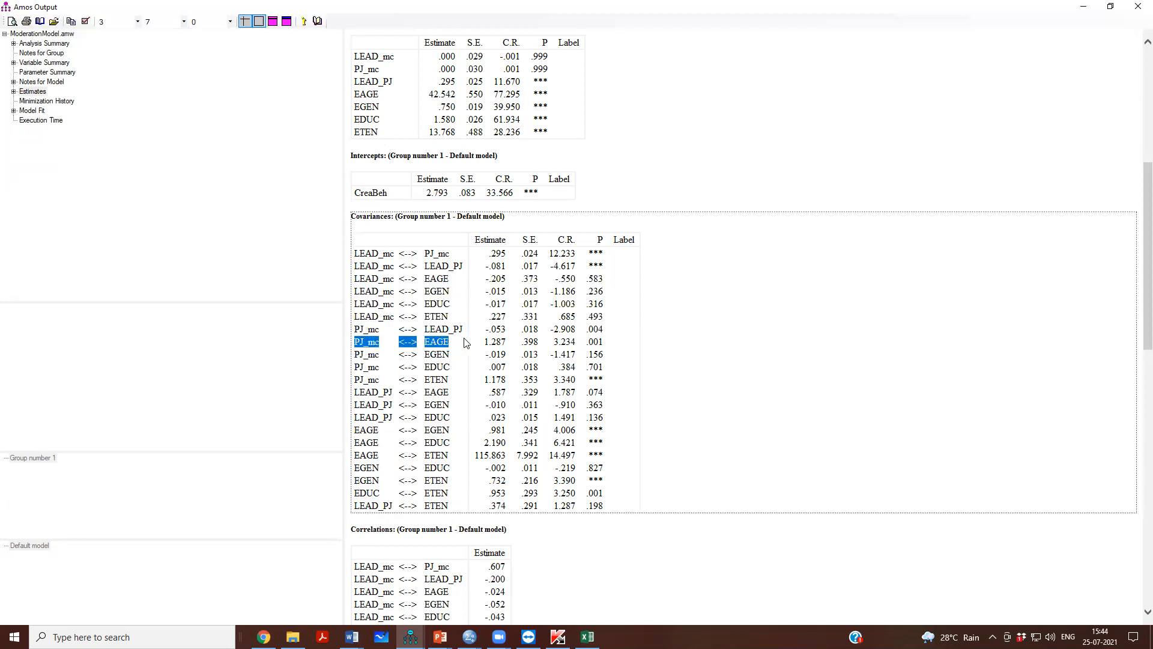
left_click_drag(370, 355, 619, 373)
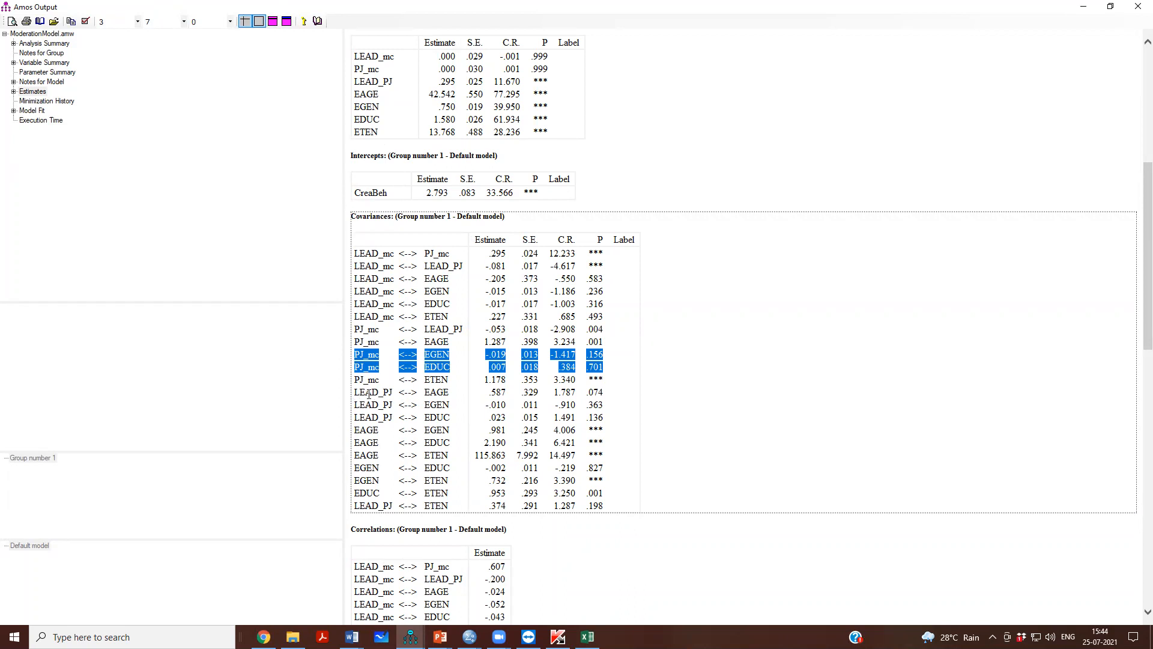
left_click_drag(365, 391, 451, 420)
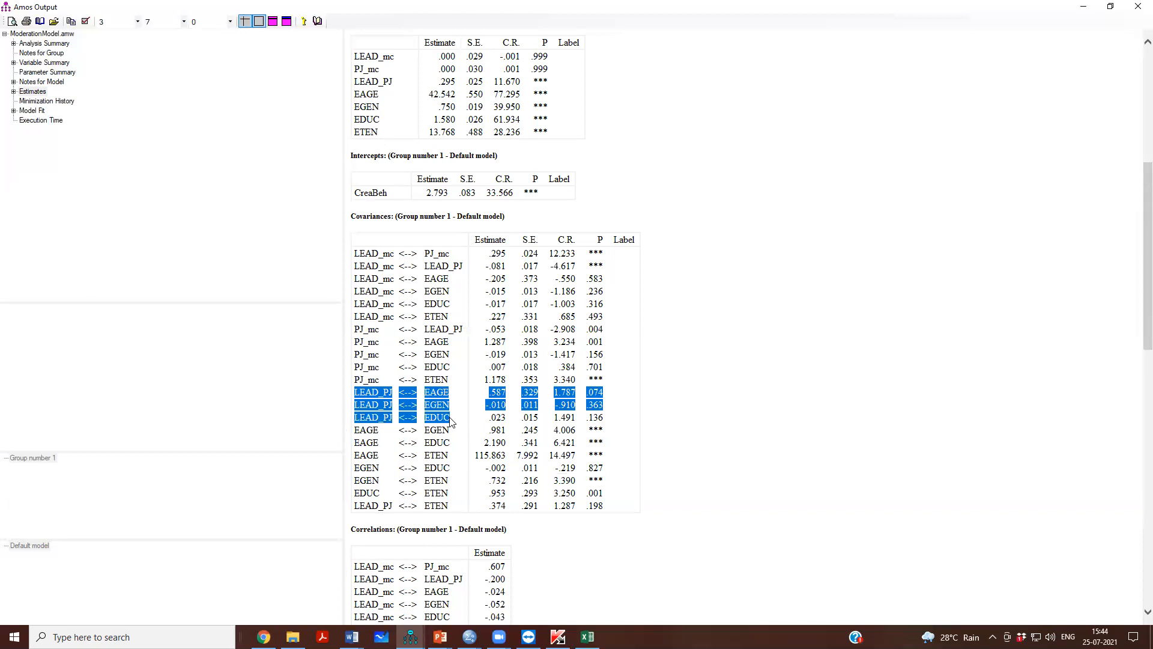
left_click_drag(451, 420, 596, 422)
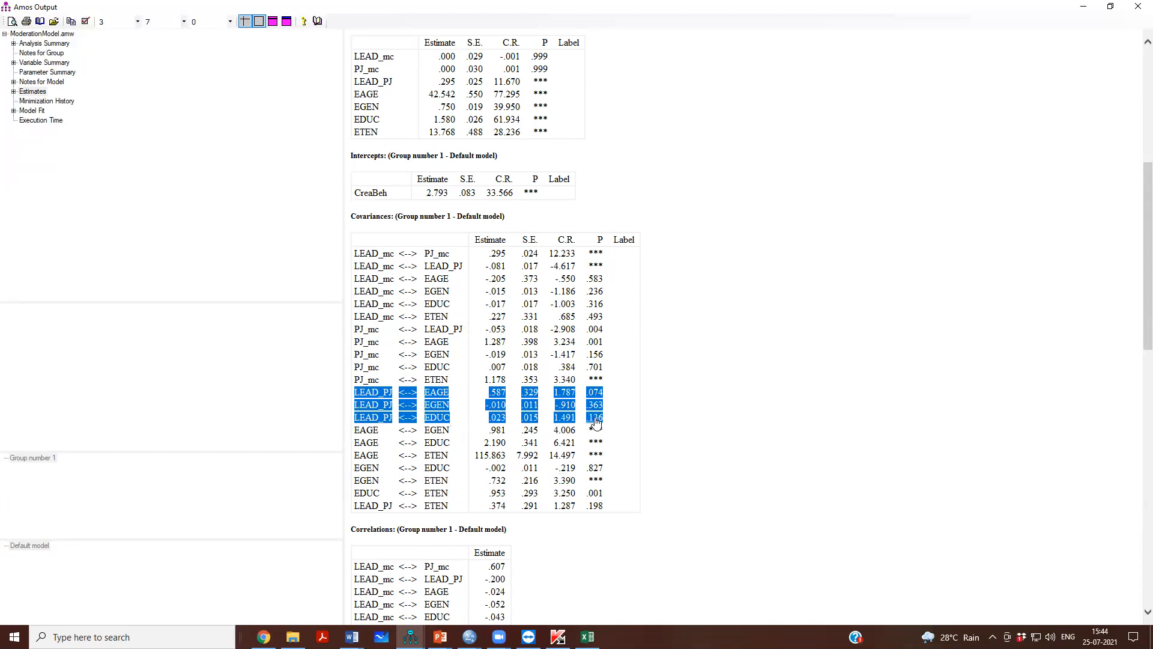
Arrange the output window beside the path diagram so the covariance table's p-values are readable.
left_click_drag(597, 422, 596, 422)
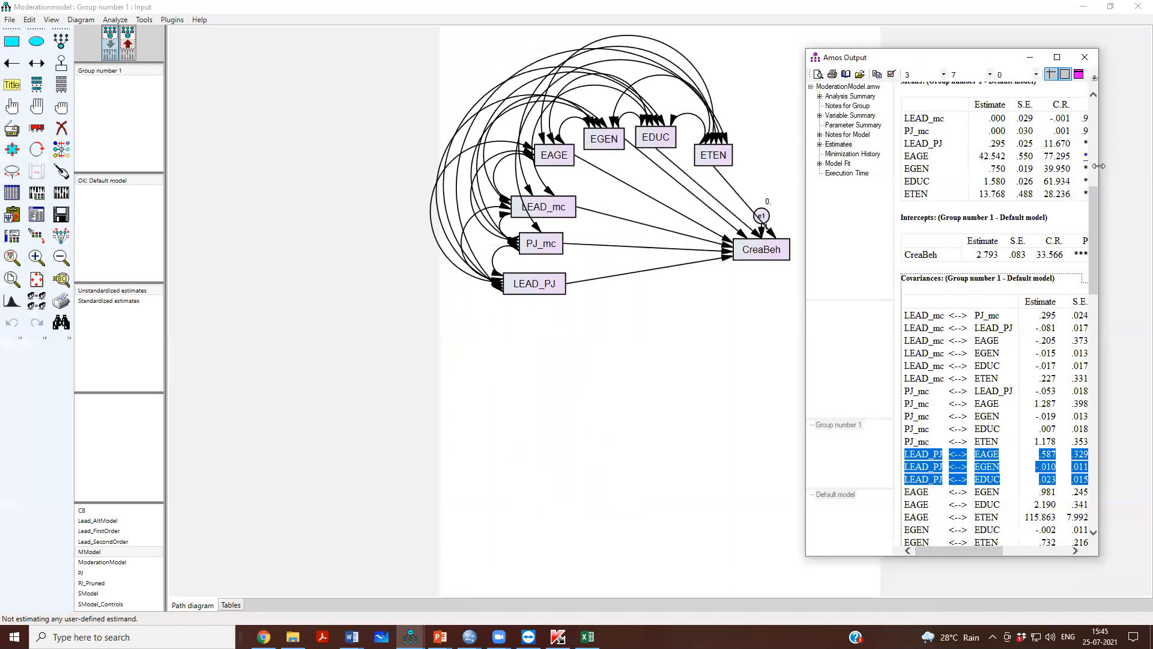
left_click_drag(1098, 166, 1142, 166)
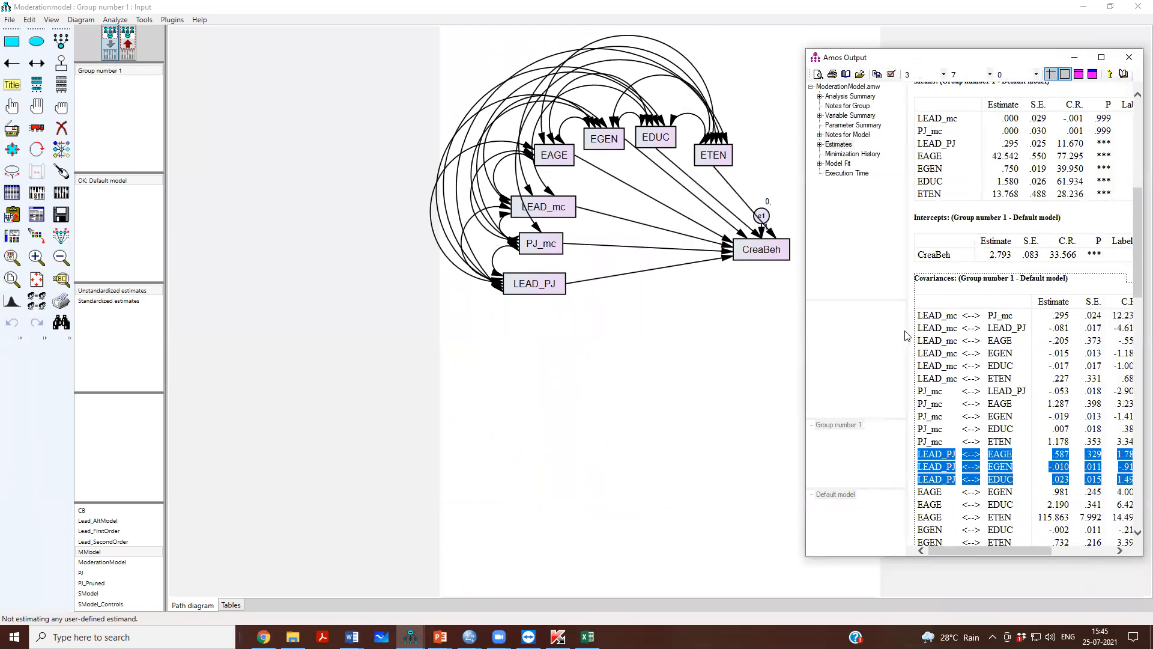
left_click_drag(906, 333, 853, 334)
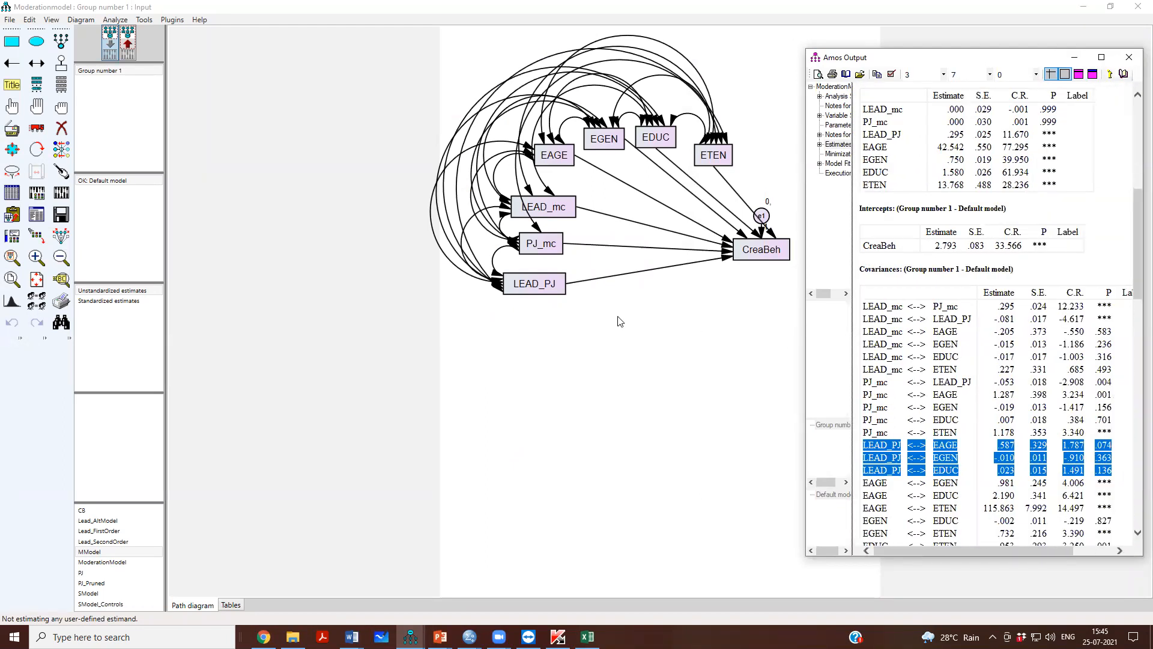
Delete the covariances linking LEAD_PJ with LEAD_mc, EAGE, EGEN, EDUC and ETEN from the path diagram.
left_click(61, 128)
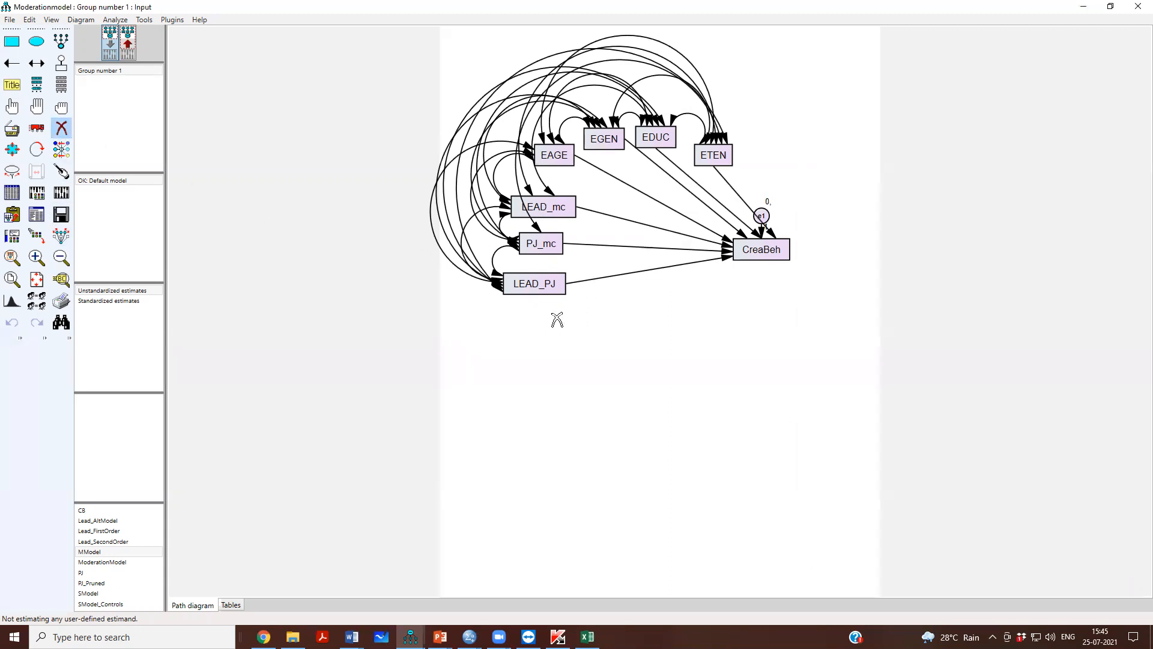
key("alt")
left_click(62, 132)
left_click(62, 127)
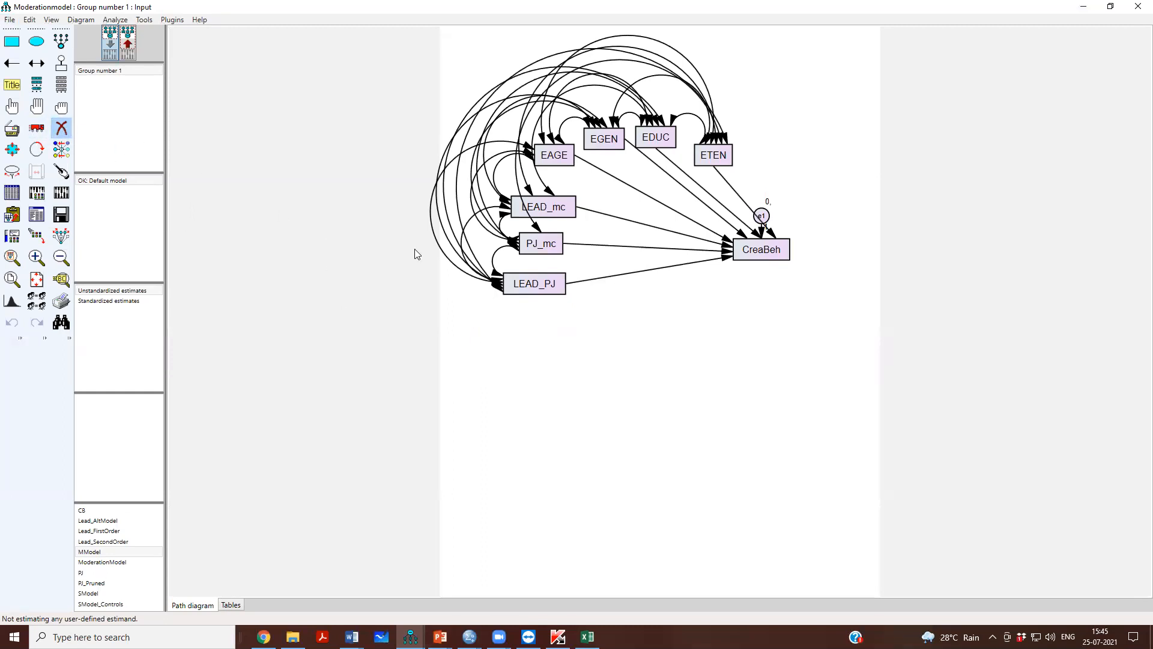
left_click(496, 282)
left_click(497, 282)
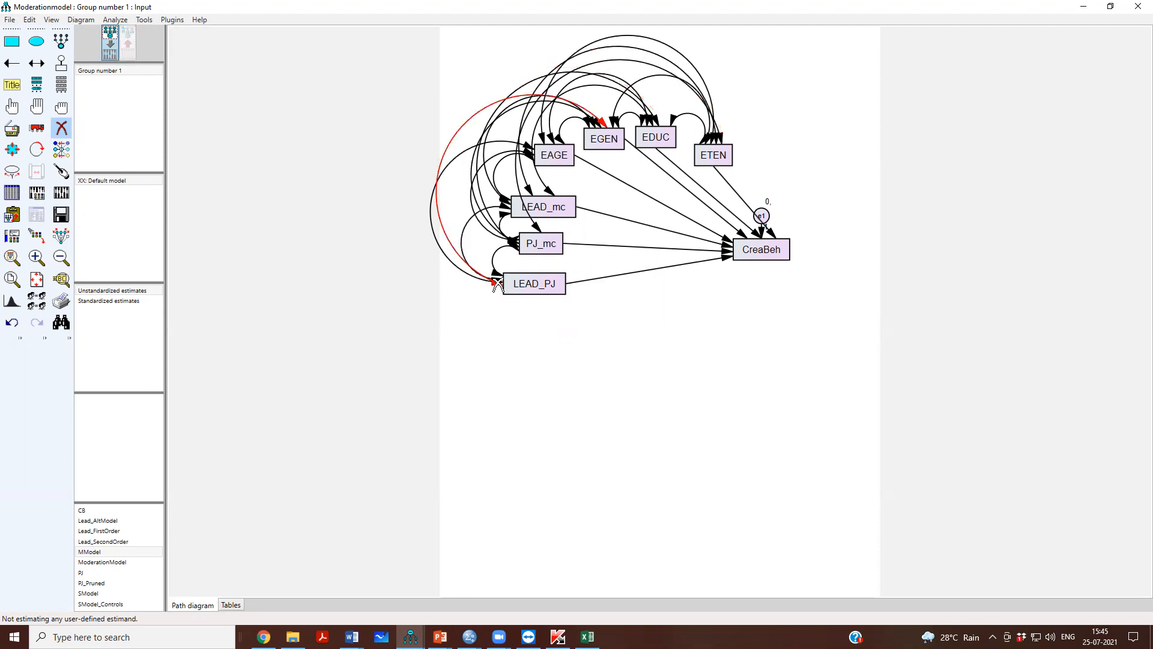
left_click(497, 282)
left_click(496, 283)
left_click(497, 283)
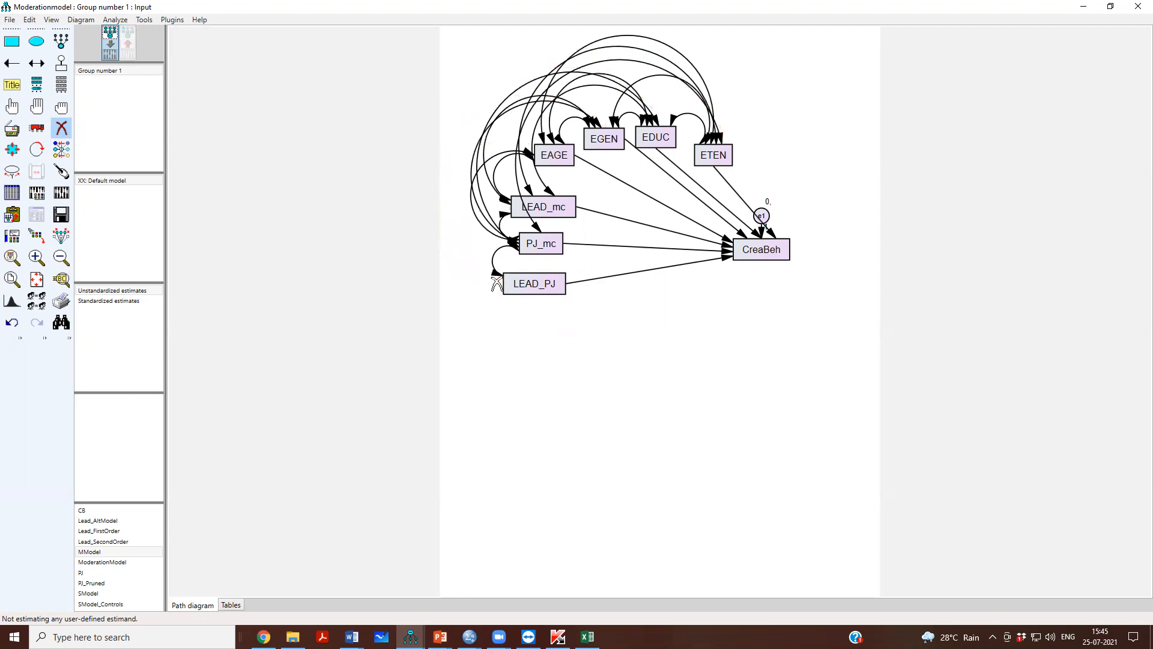
Delete the covariances linking PJ_mc with LEAD_PJ, LEAD_mc, EAGE, EGEN and EDUC.
left_click(513, 243)
left_click(512, 244)
left_click(513, 243)
left_click(512, 244)
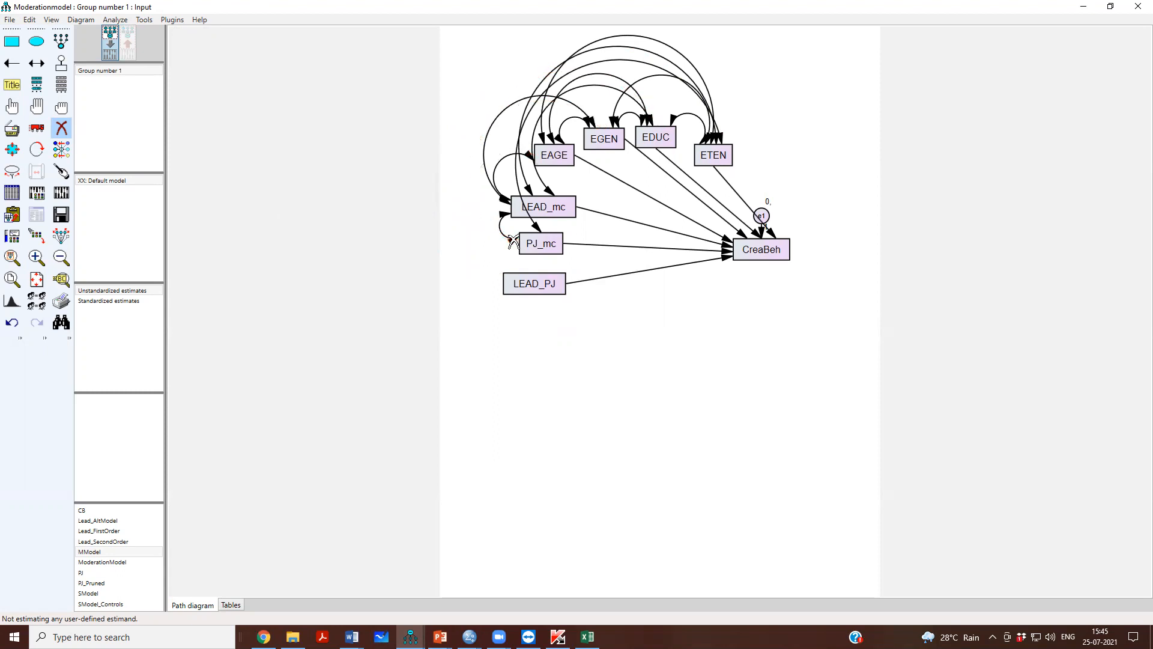
left_click(513, 242)
Delete the covariances linking LEAD_mc with the four controls and the one between PJ_mc and ETEN.
left_click(506, 202)
left_click(505, 202)
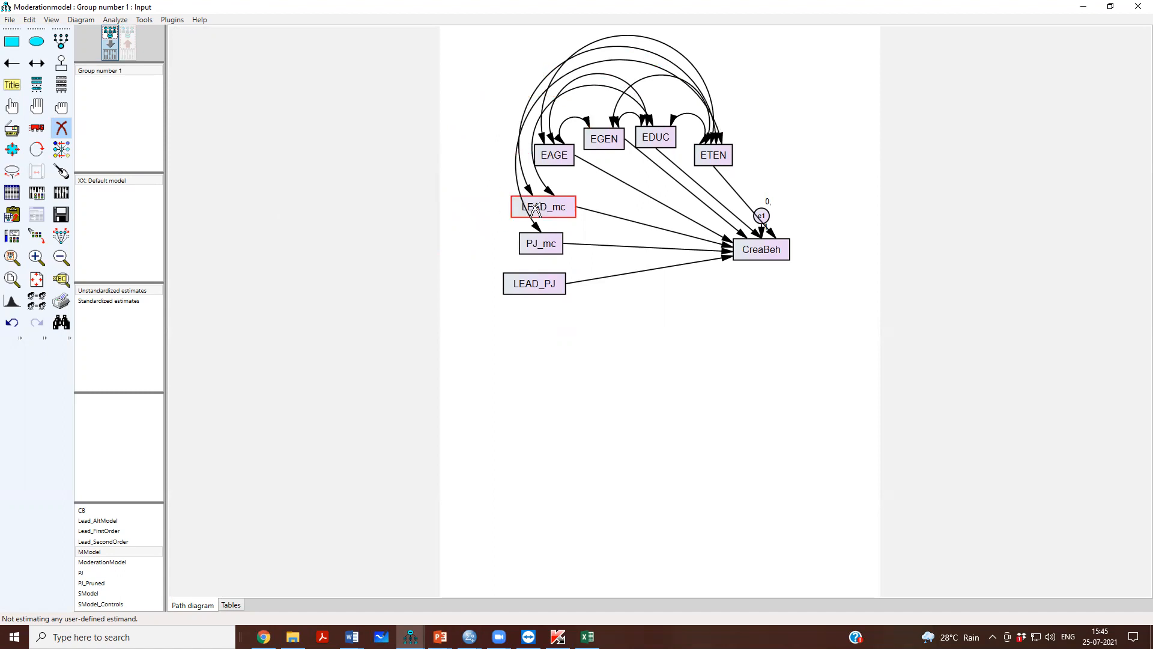
left_click(536, 227)
left_click(547, 191)
left_click(548, 191)
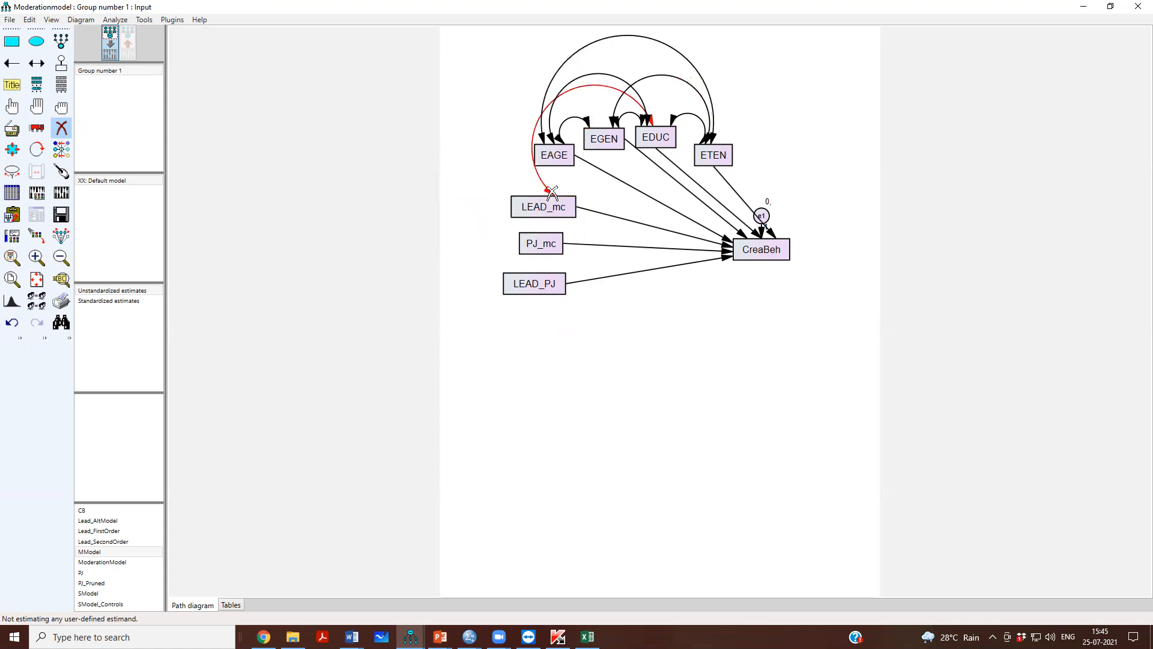
left_click(548, 191)
Bring back the output beside the diagram and check the covariances of LEAD_mc with PJ_mc and with LEAD_PJ.
key("F10")
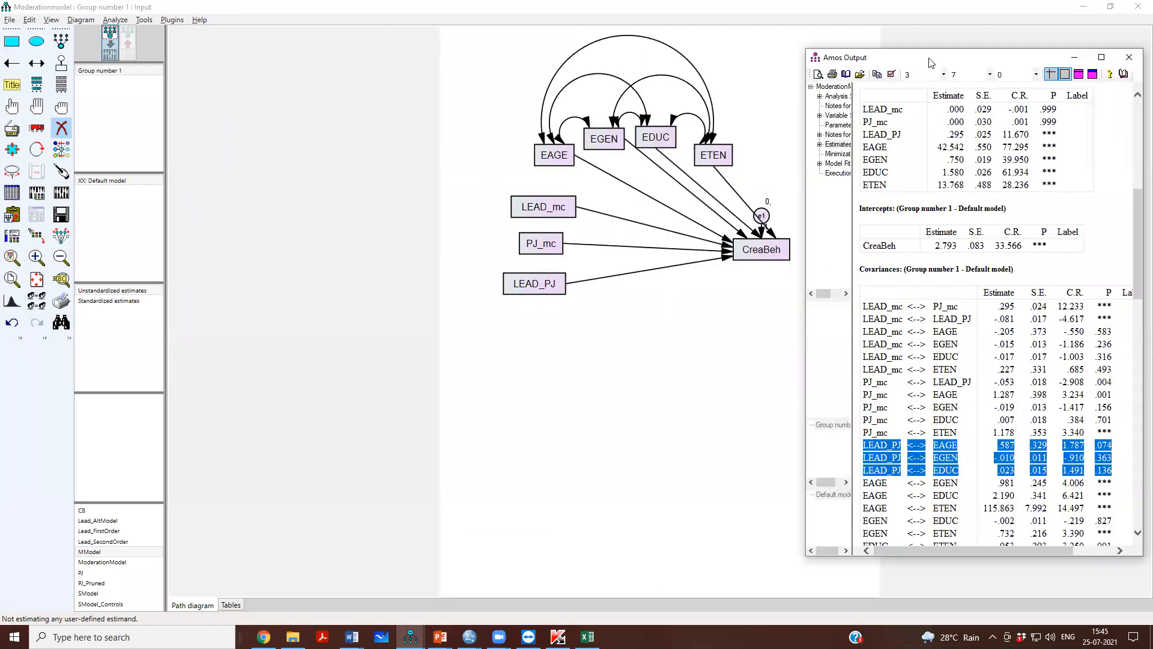
left_click_drag(931, 62, 230, 75)
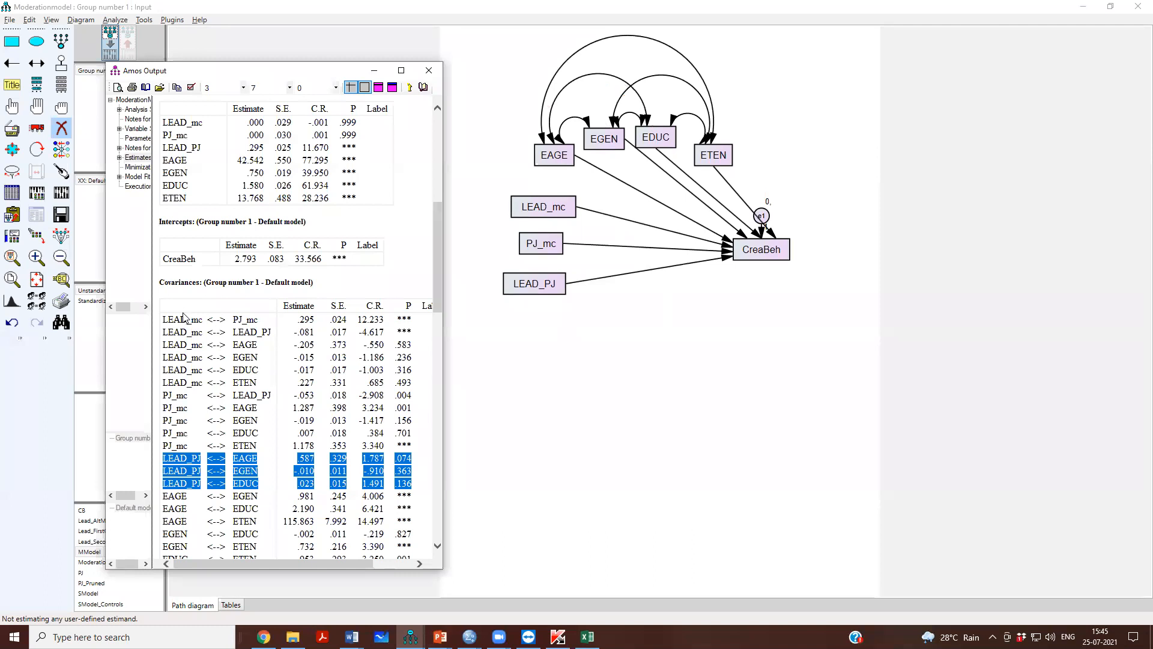
left_click_drag(183, 319, 272, 320)
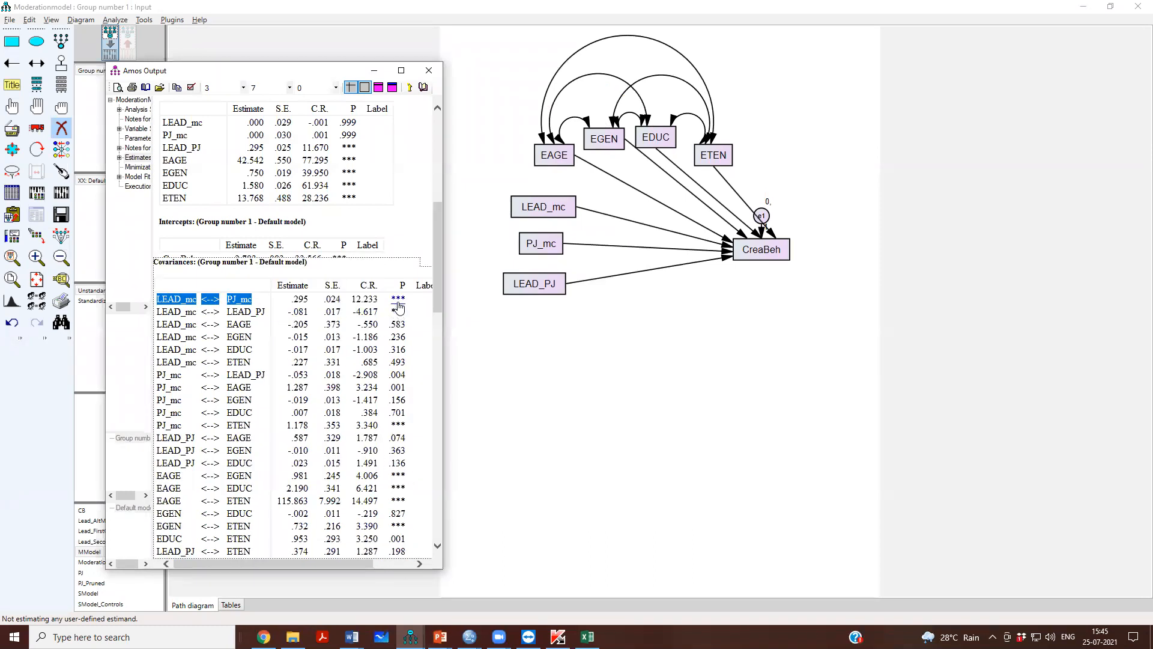
left_click_drag(175, 311, 262, 313)
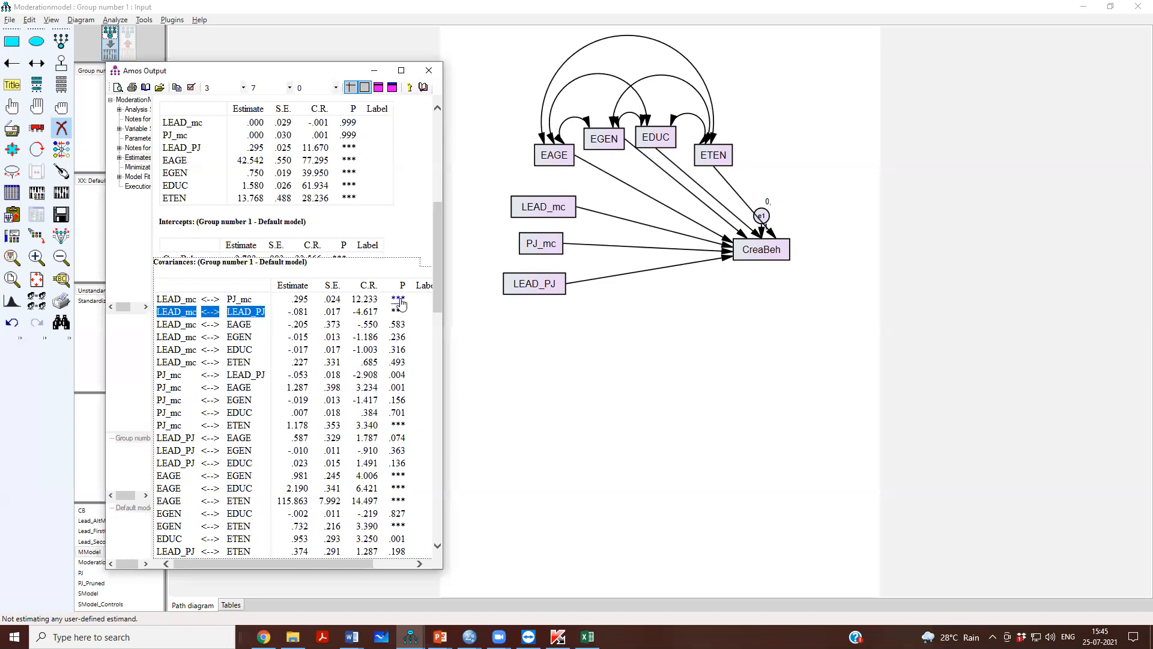
left_click(489, 346)
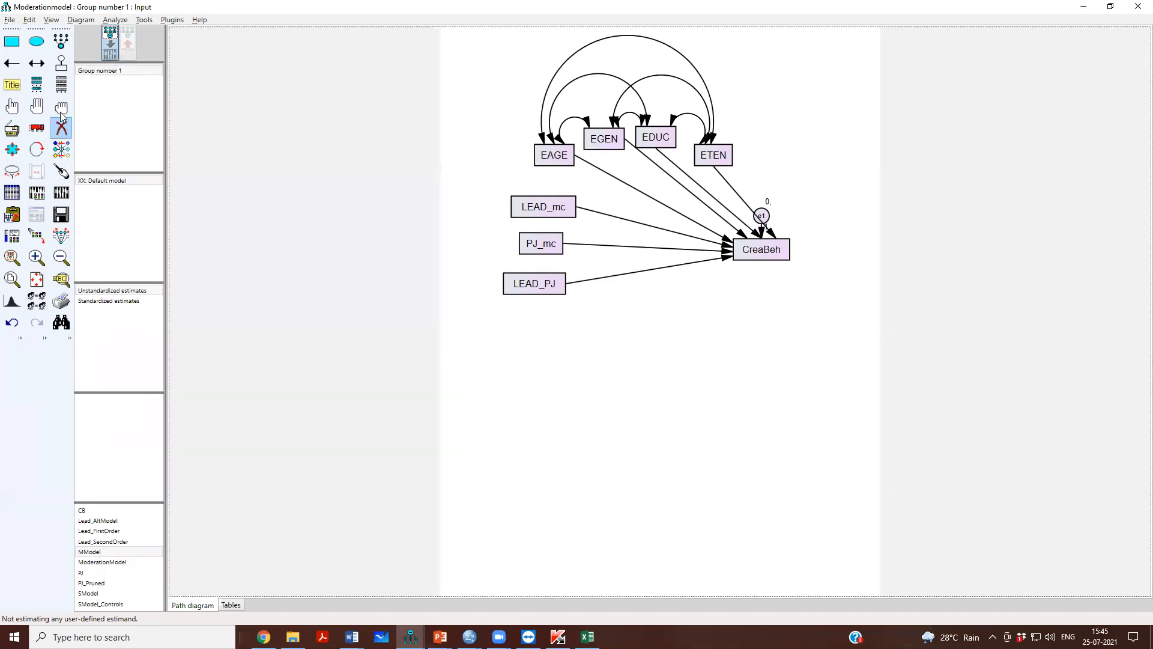
Draw covariances linking LEAD_mc with PJ_mc and with LEAD_PJ in the path diagram.
left_click(37, 64)
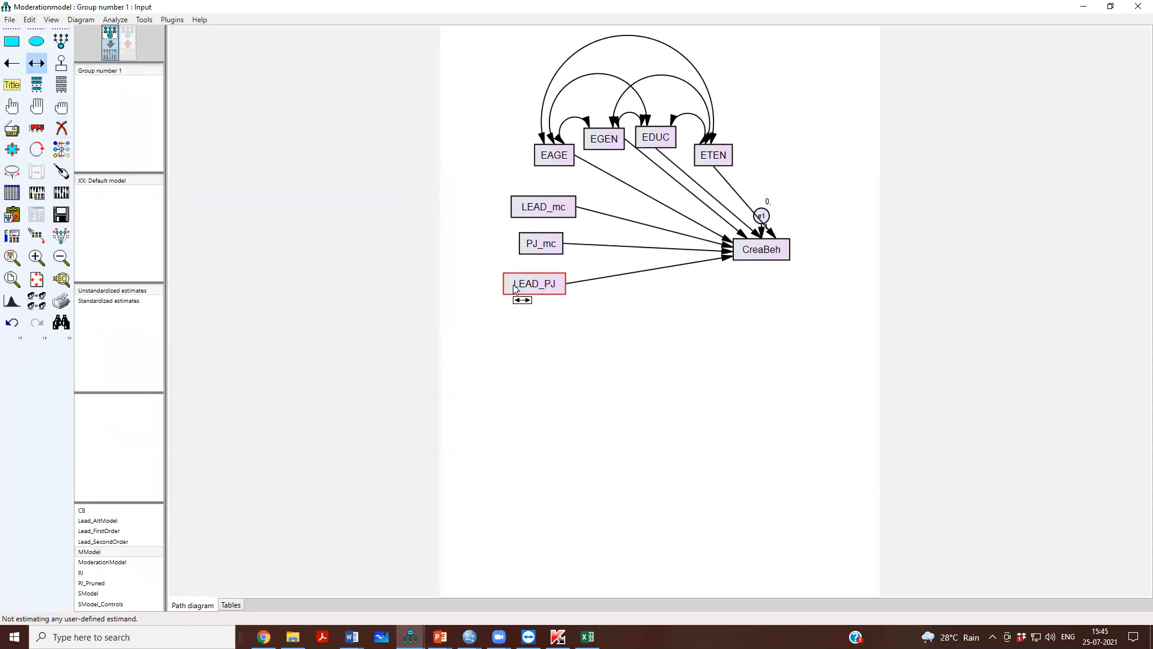
left_click_drag(525, 244, 524, 210)
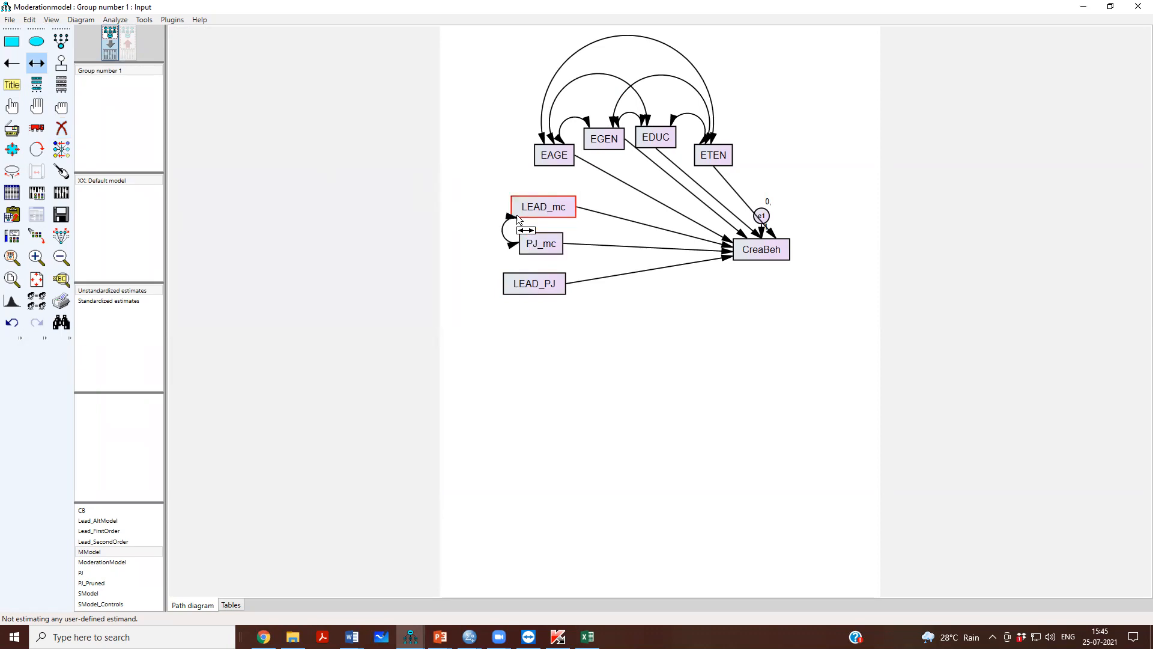
mouse_move(517, 285)
left_mouse_down()
mouse_move(502, 235)
mouse_move(517, 207)
left_mouse_up()
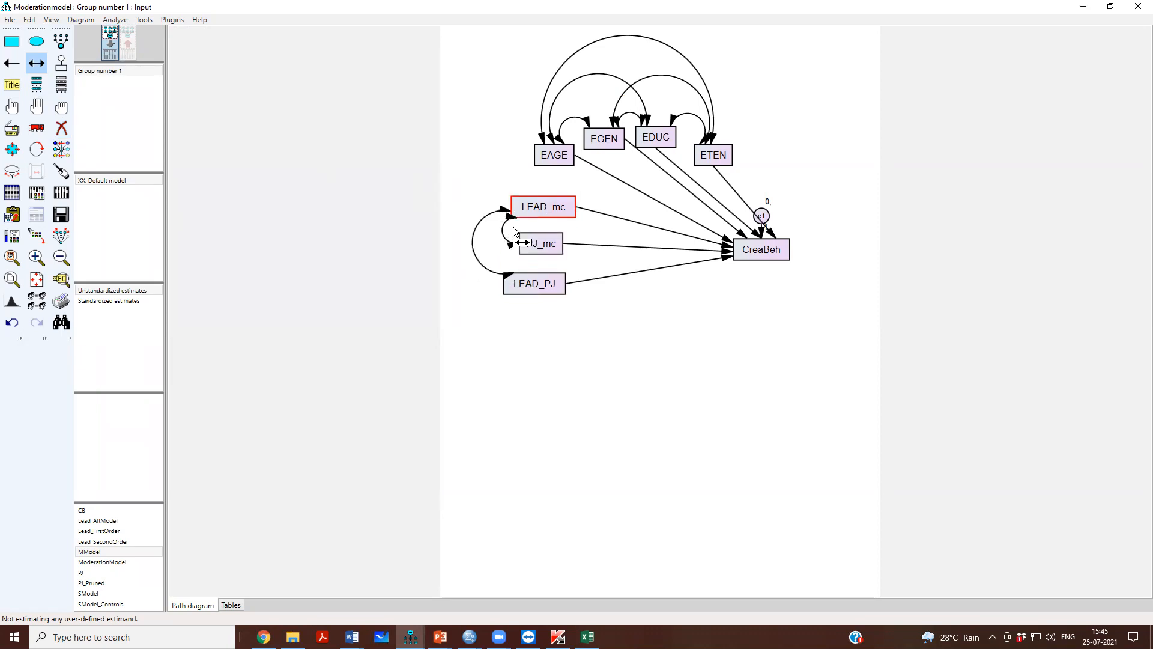
Check the PJ_mc and LEAD_PJ covariance in the output, and draw a covariance between these two variables in the diagram.
key("alt+Tab")
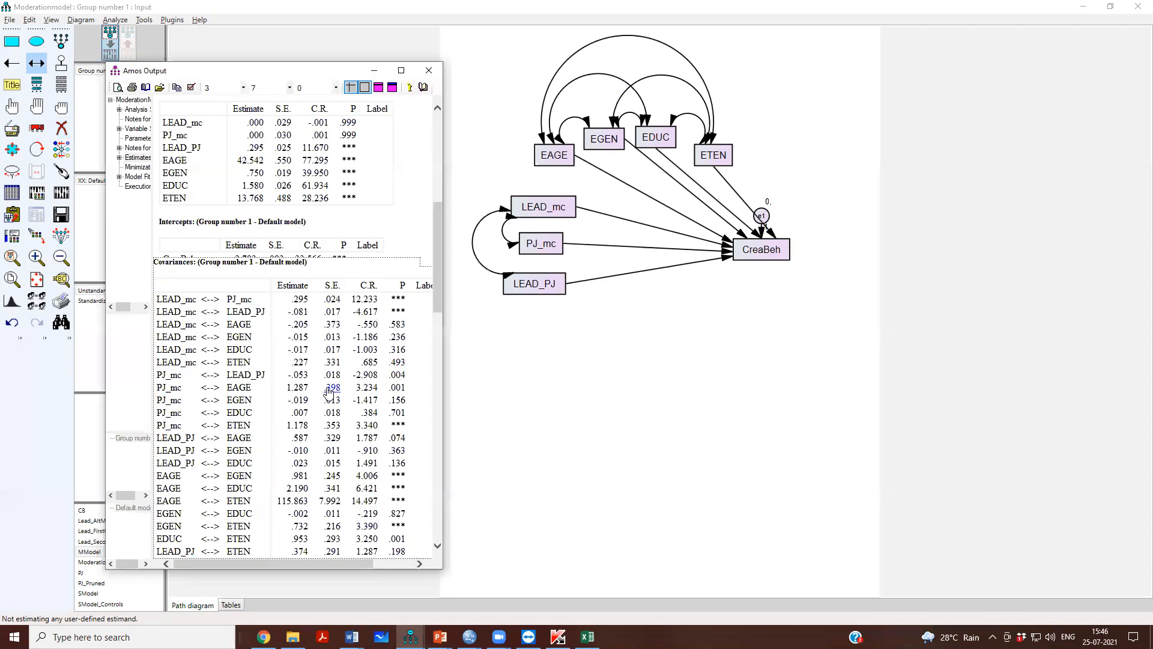
scroll(351, 349, "down", 2)
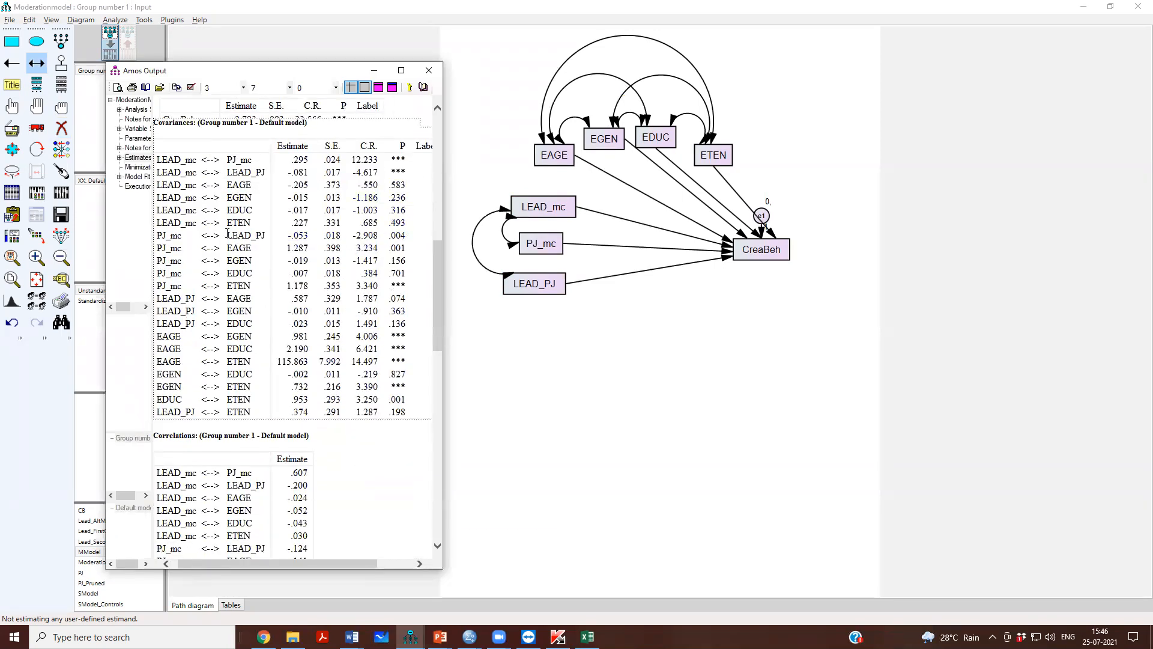
left_click_drag(157, 235, 267, 236)
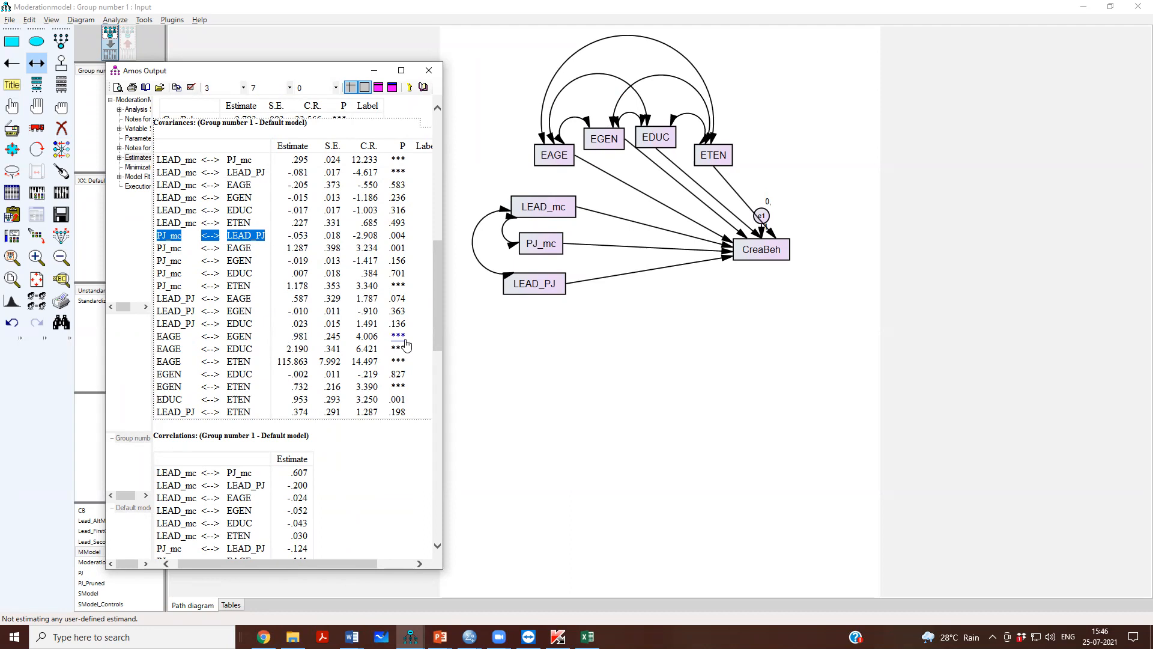
left_click(512, 344)
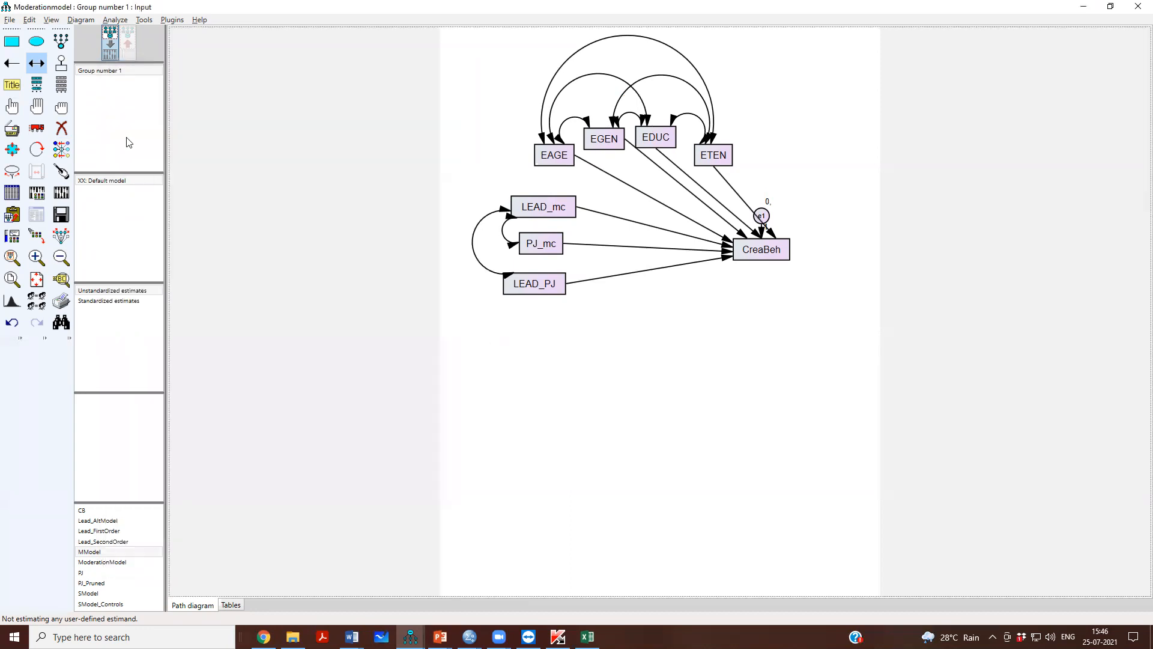
left_click_drag(522, 287, 522, 251)
Check the covariances of PJ_mc with the controls in the output, and draw covariances linking PJ_mc with EAGE and ETEN.
key("alt+Tab")
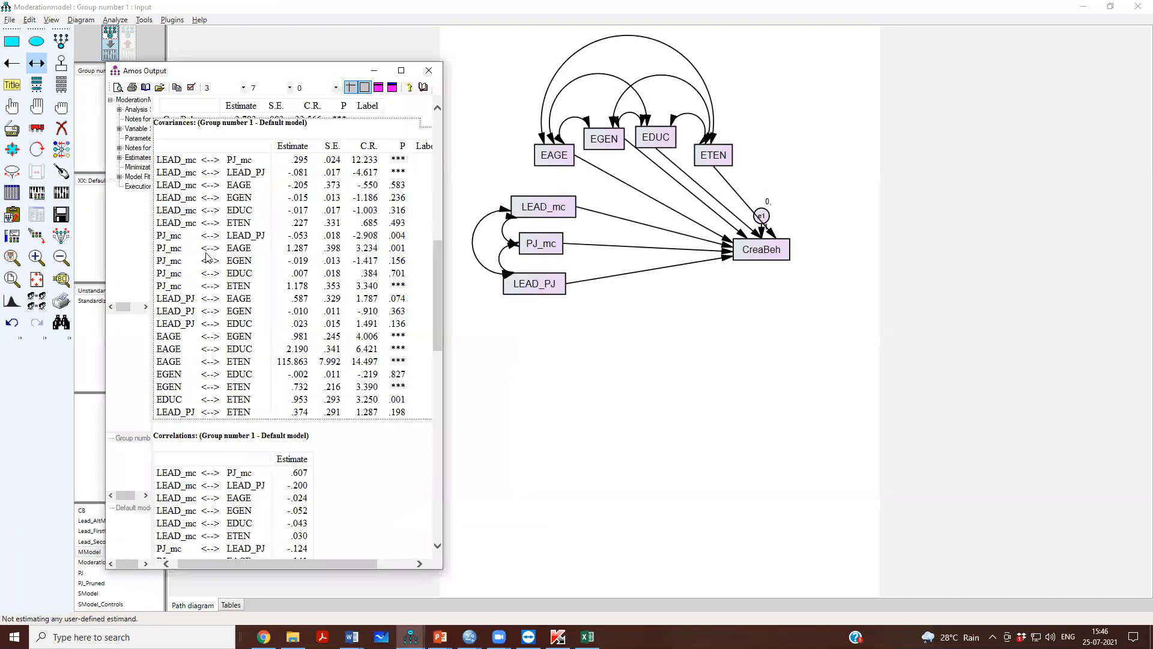
left_click_drag(171, 249, 243, 254)
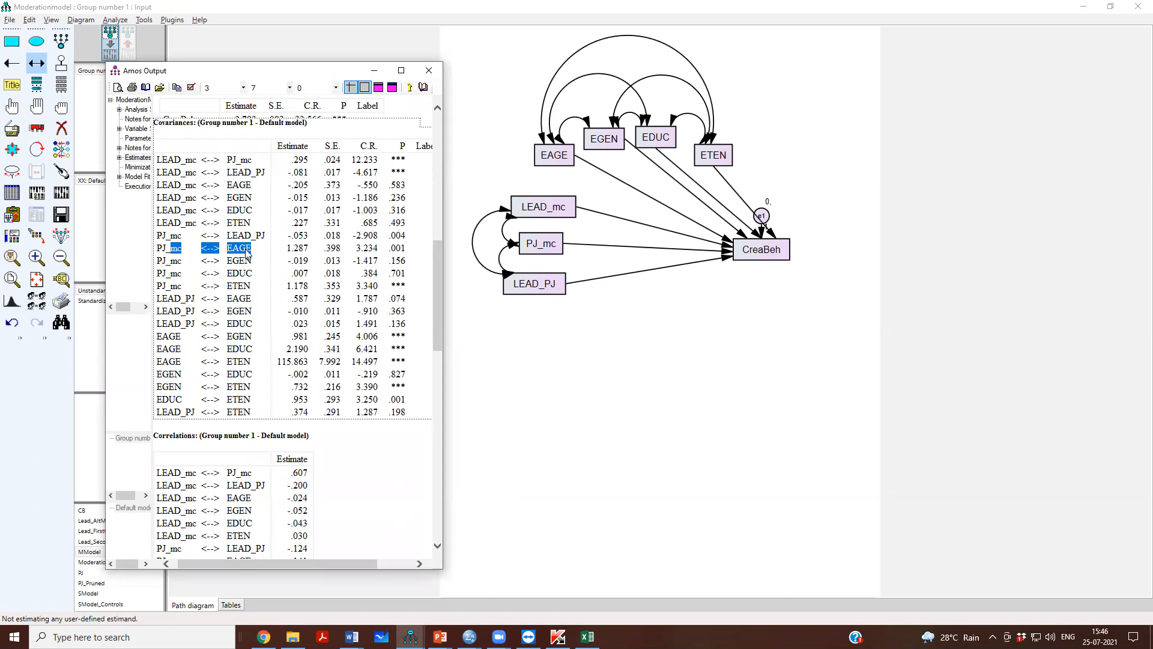
left_click_drag(177, 286, 243, 290)
left_click(474, 322)
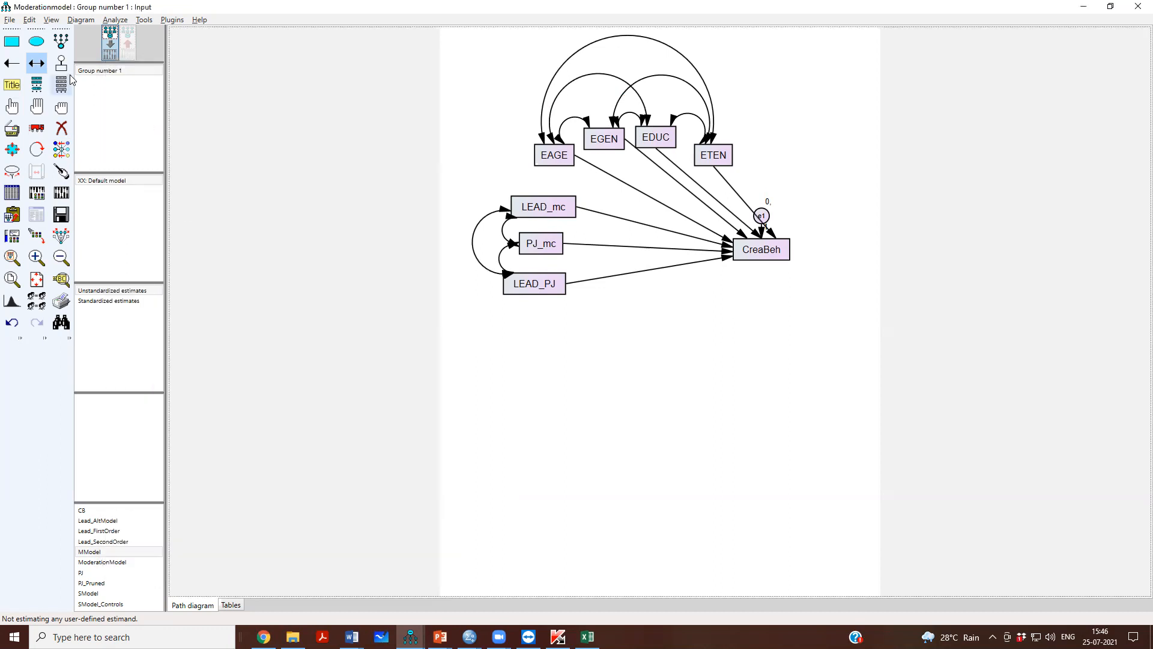
left_click_drag(540, 247, 537, 156)
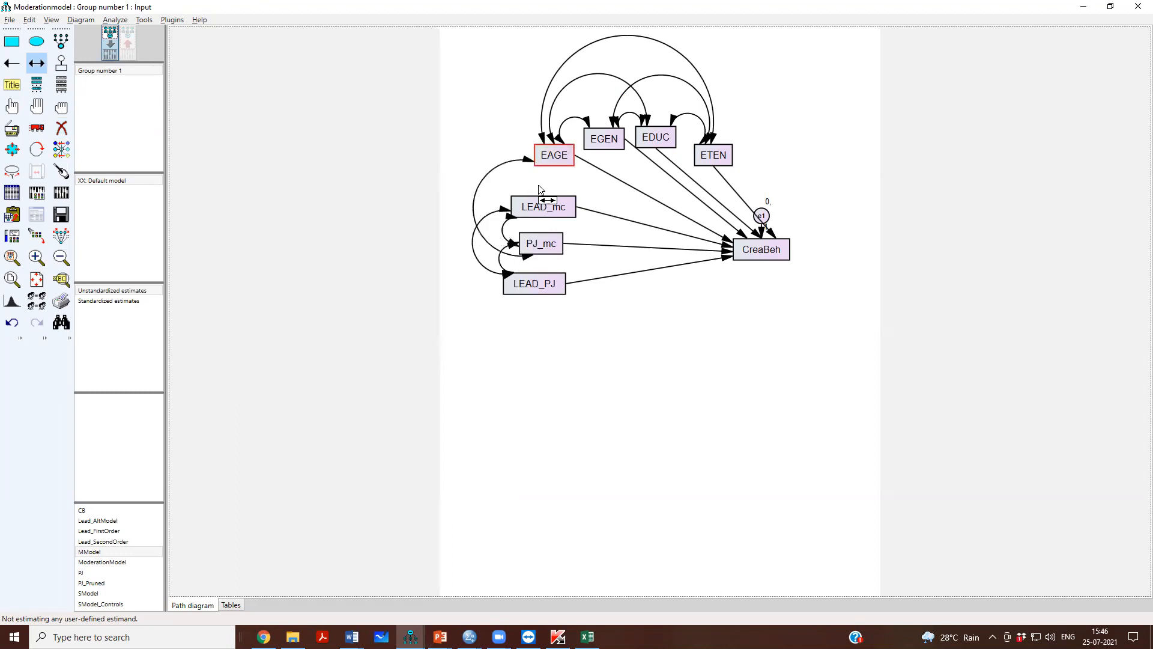
left_click_drag(534, 243, 699, 151)
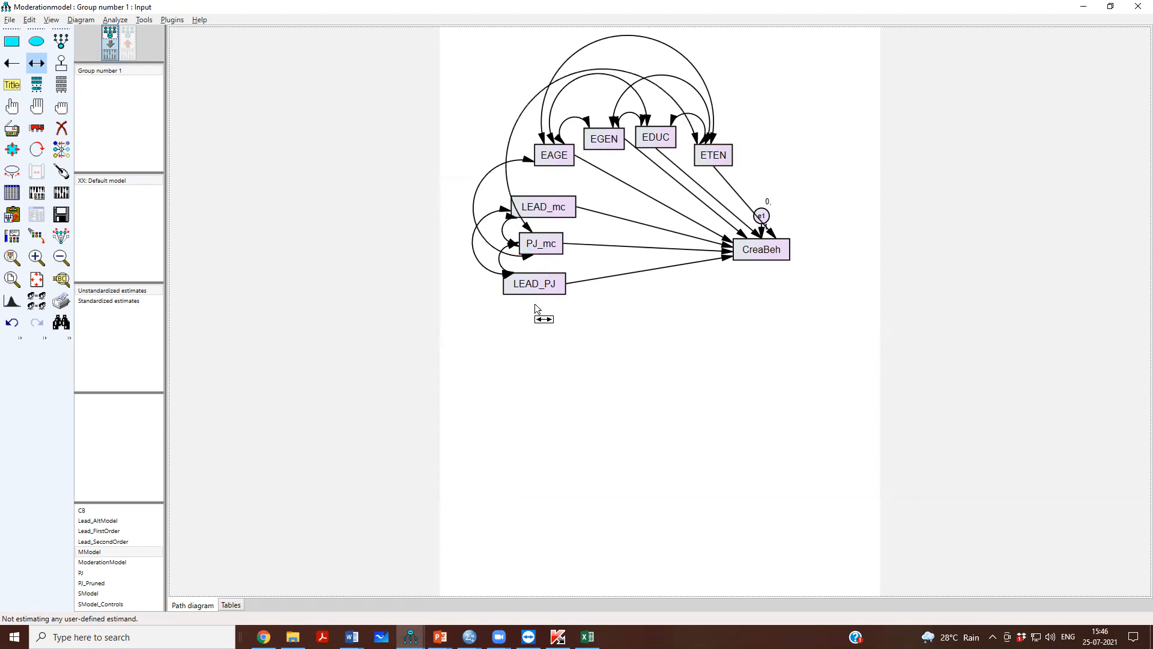
Touch up the arrow placement around PJ_mc, LEAD_mc and LEAD_PJ.
left_click(61, 171)
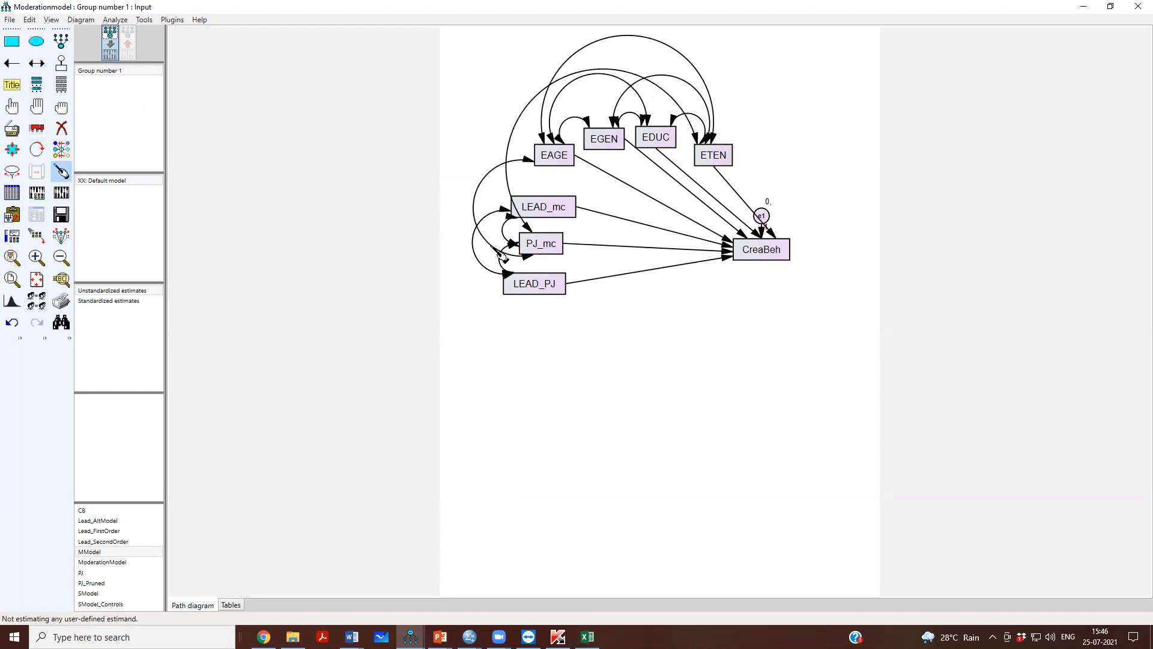
left_click(539, 243)
left_click(550, 214)
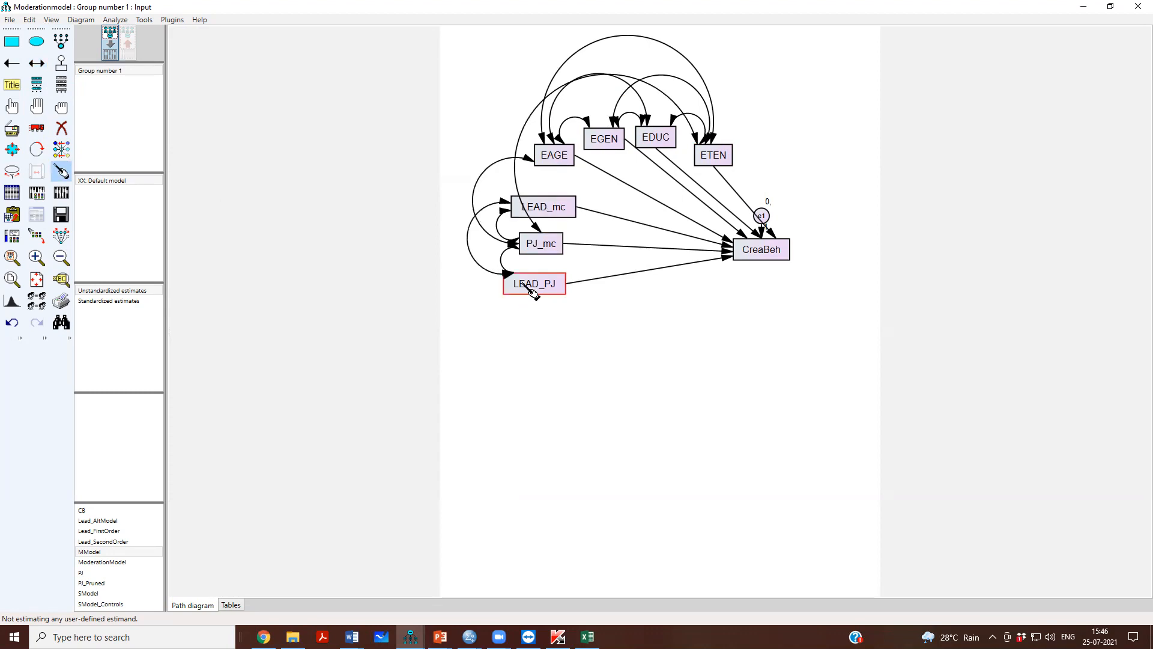
left_click(533, 288)
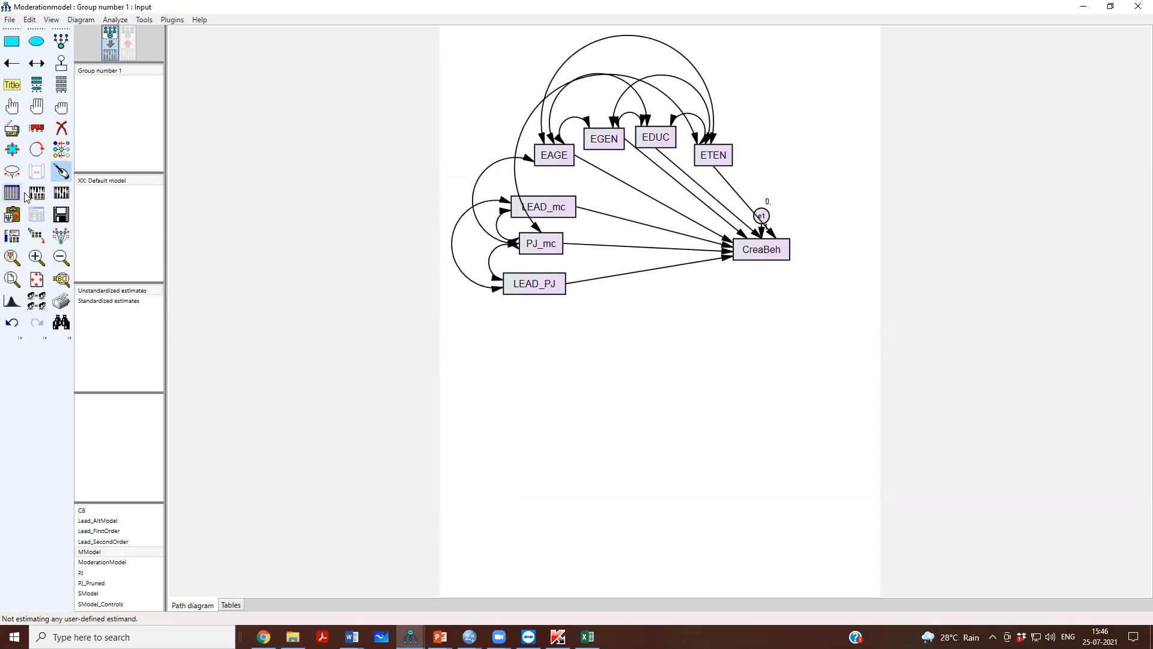
Check the covariances among the controls in the output, and delete the one between EGEN and EDUC from the diagram.
left_click(62, 193)
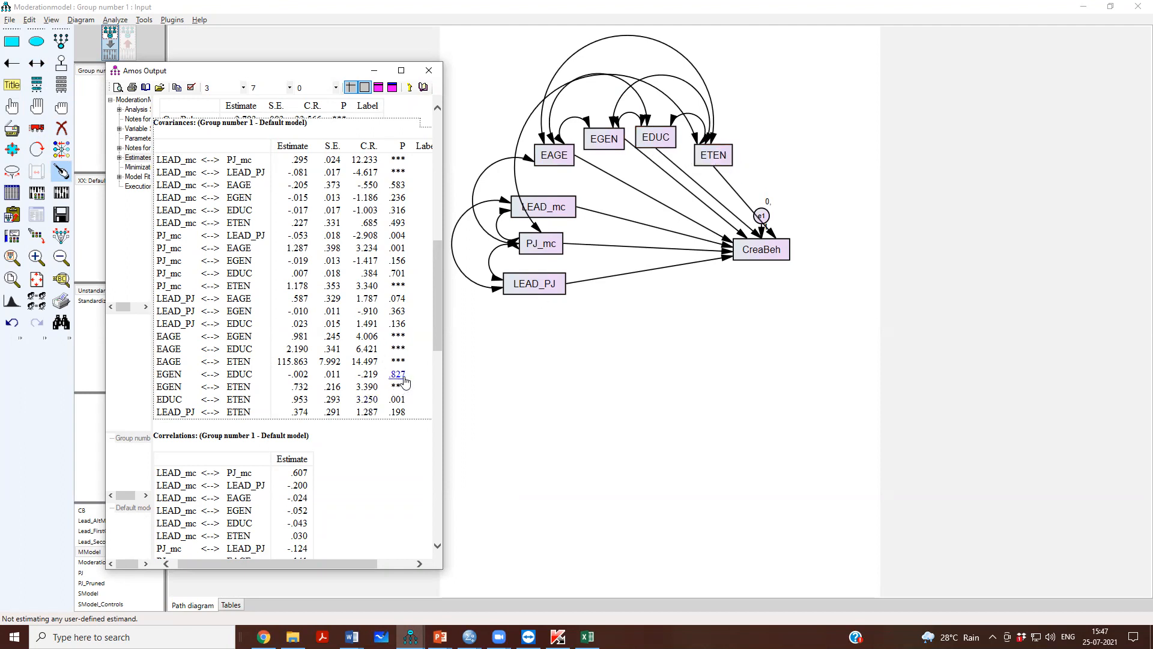
left_click(491, 376)
left_click(61, 128)
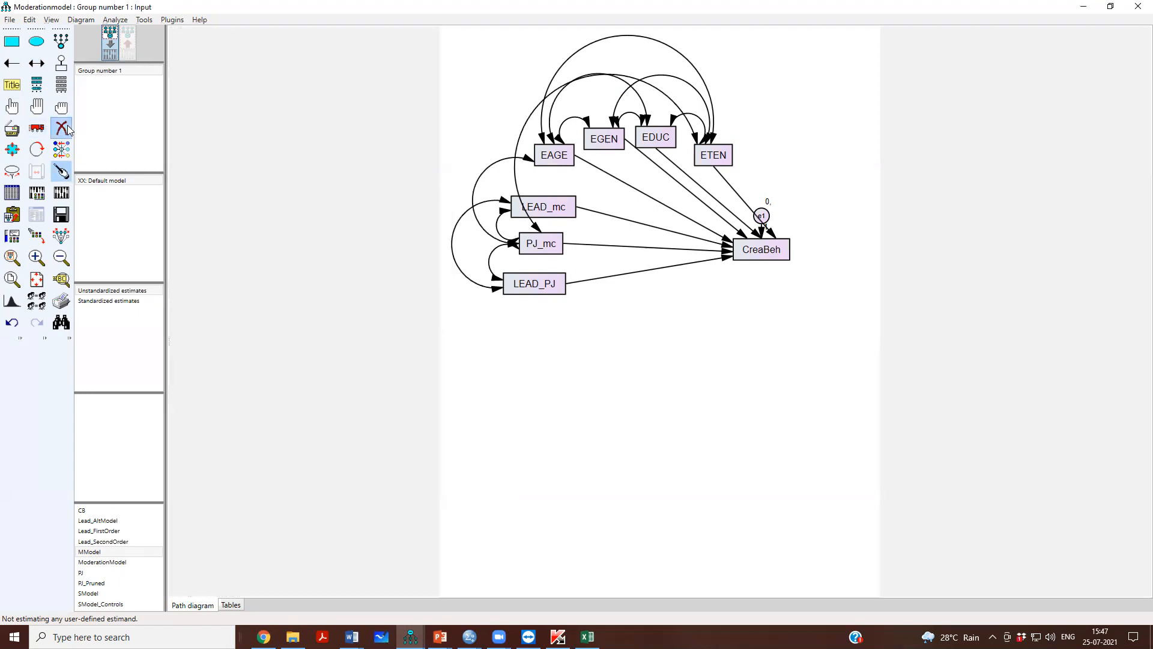
left_click(619, 123)
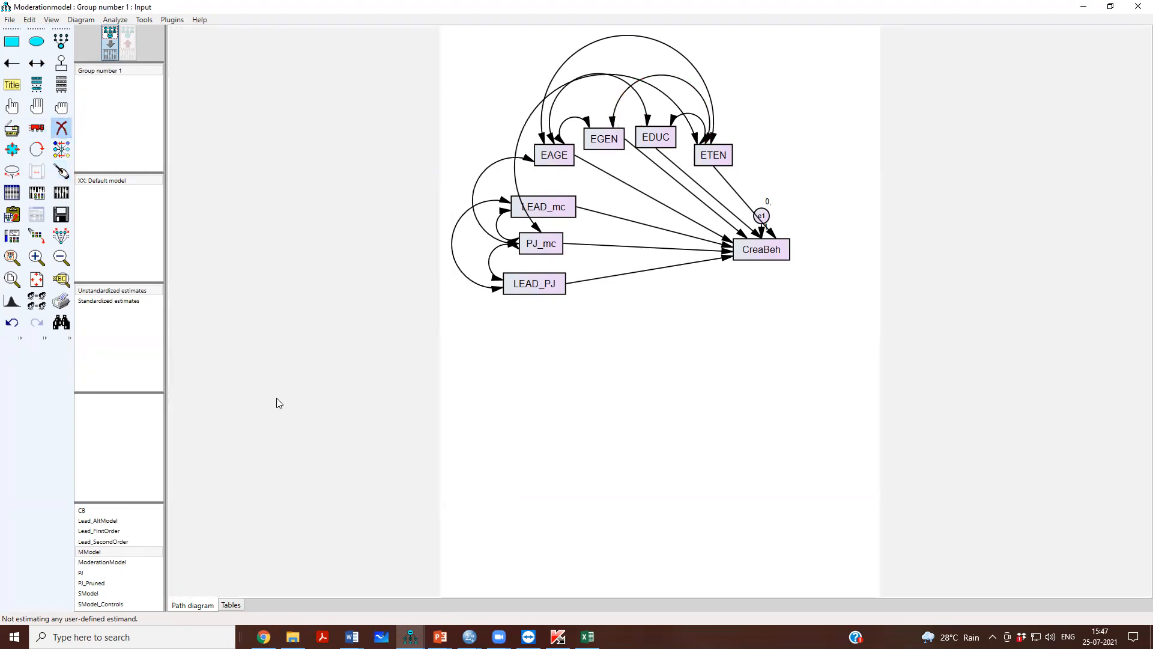
Check the significance of the LEAD_PJ and ETEN covariance in the output, and close the output window.
key("alt+Tab")
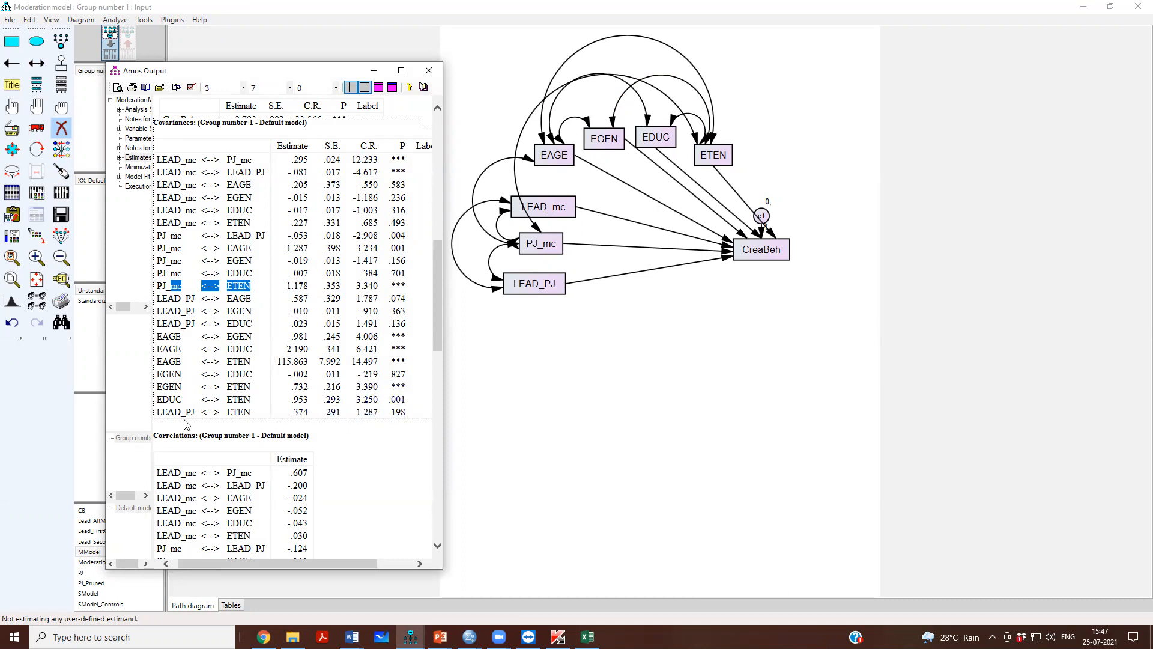
left_click_drag(156, 412, 252, 412)
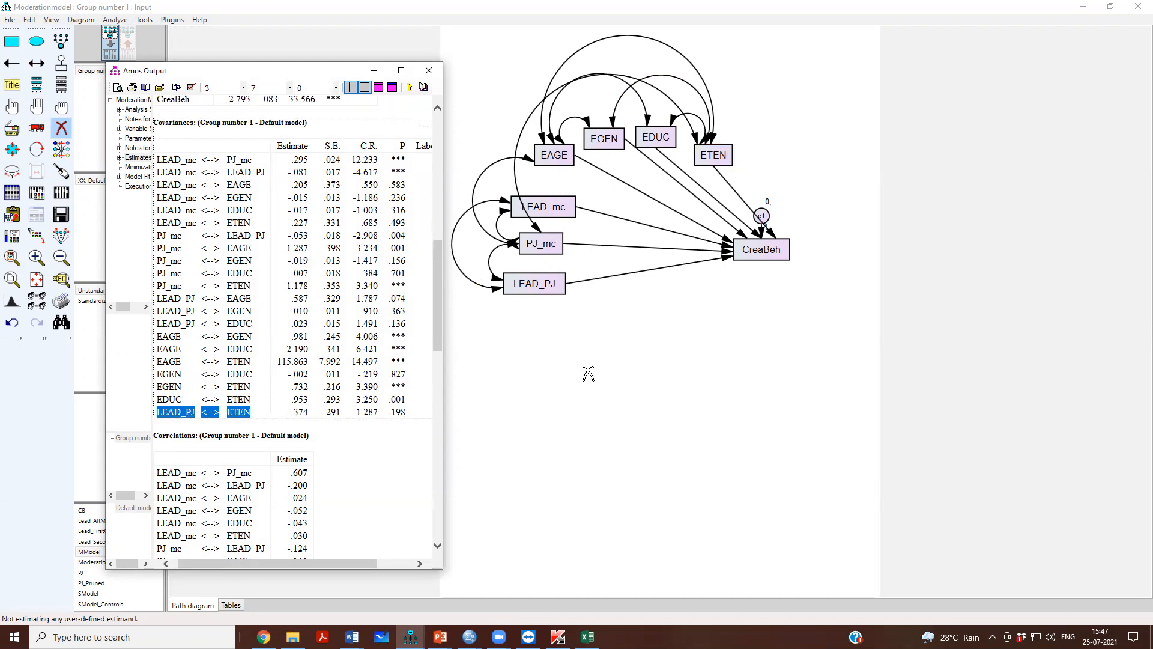
left_click(427, 71)
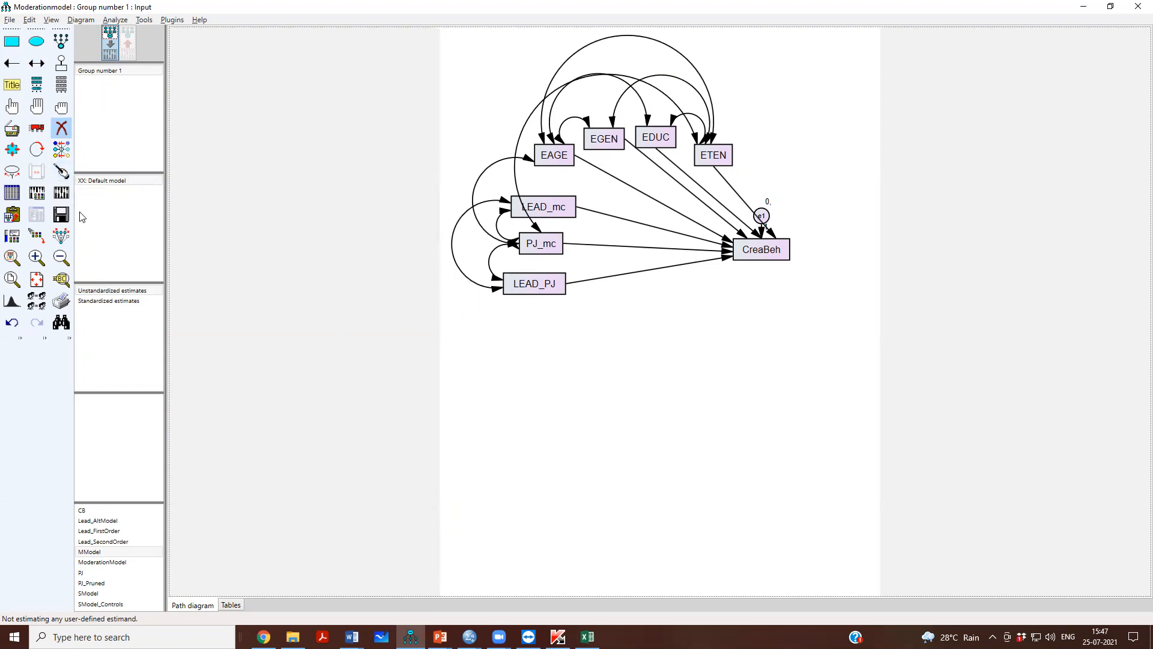
Save the model and run the estimation, reviewing the full list of uncorrelated variable pairs before proceeding with the analysis.
left_click(61, 215)
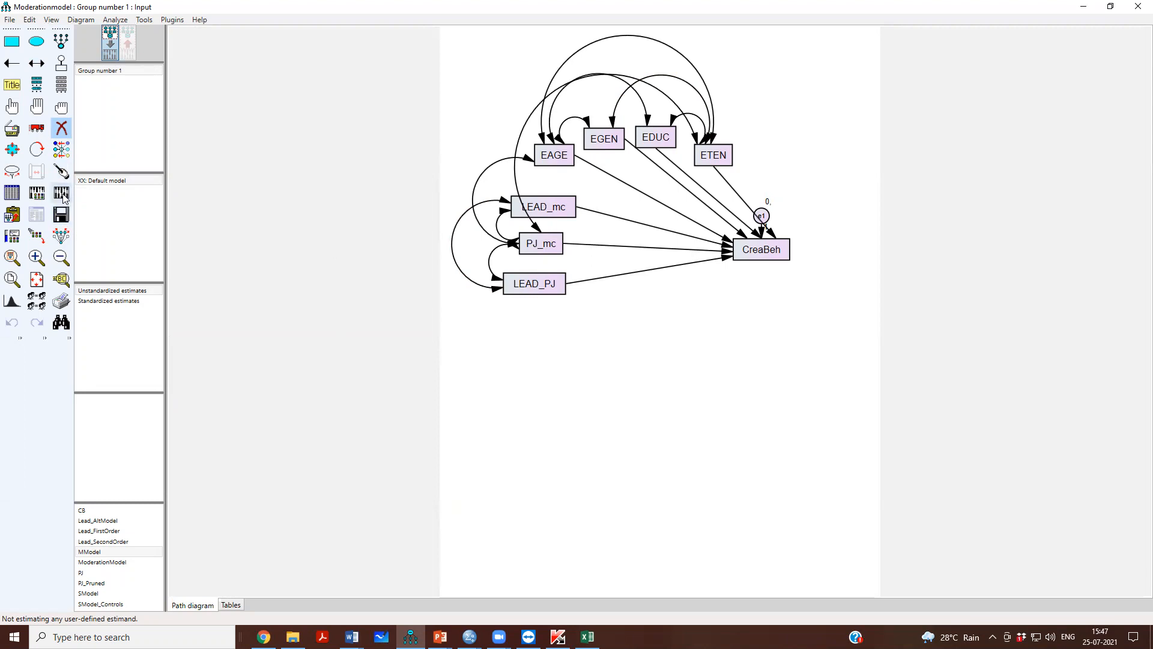
left_click(61, 192)
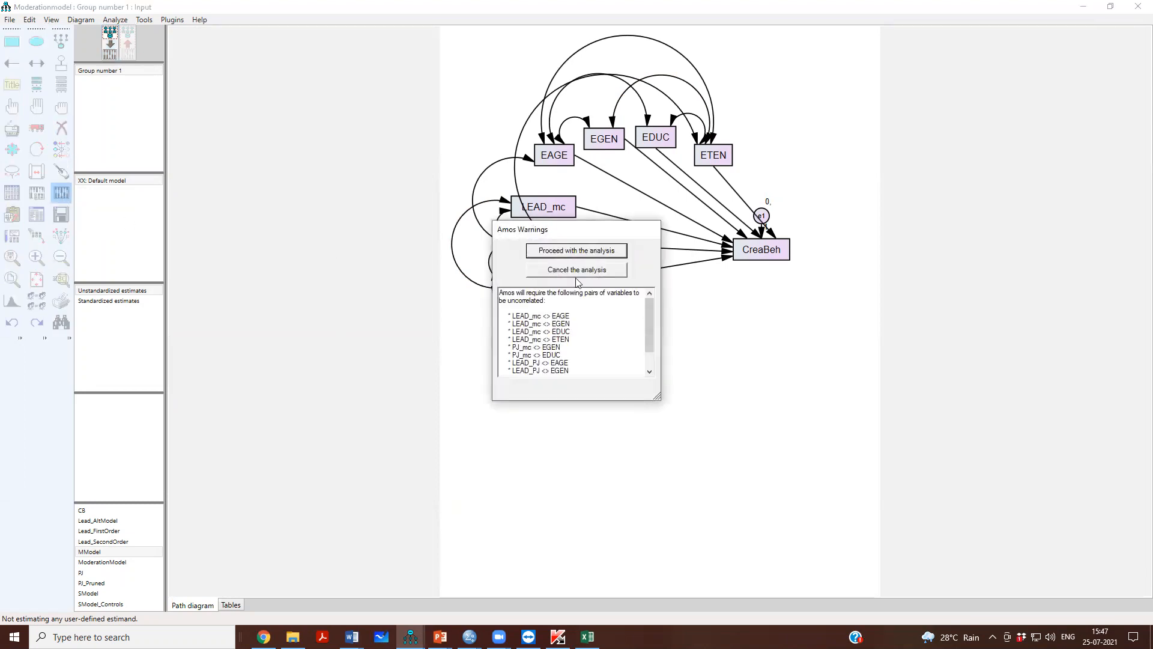
scroll(626, 314, "down", 1)
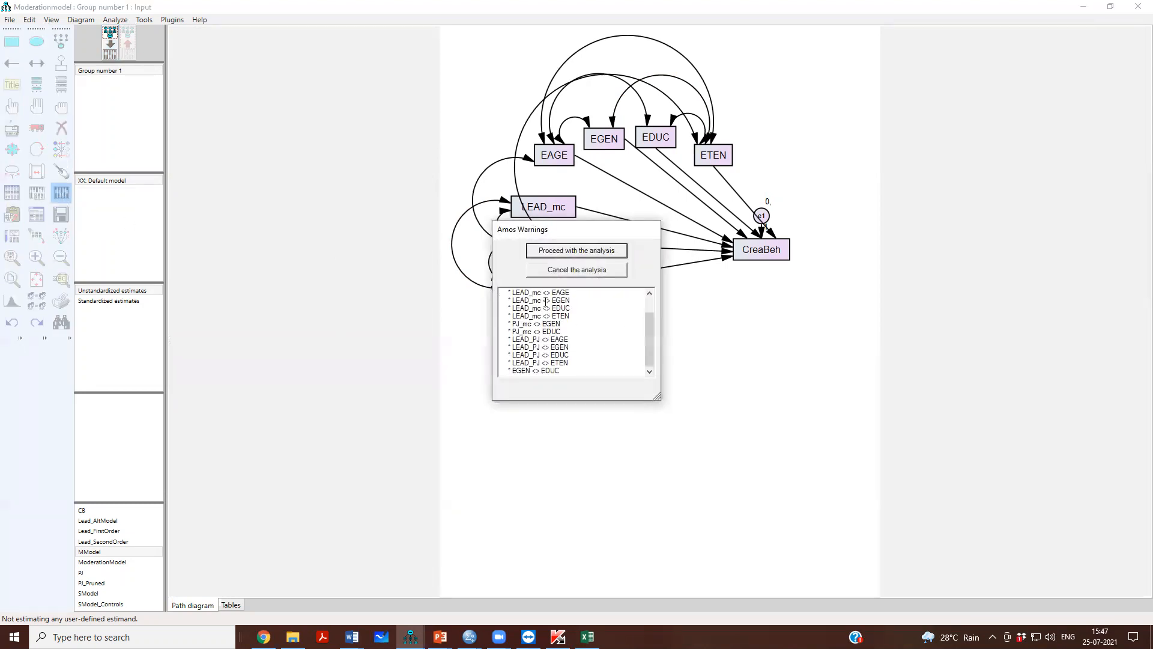
scroll(549, 328, "up", 1)
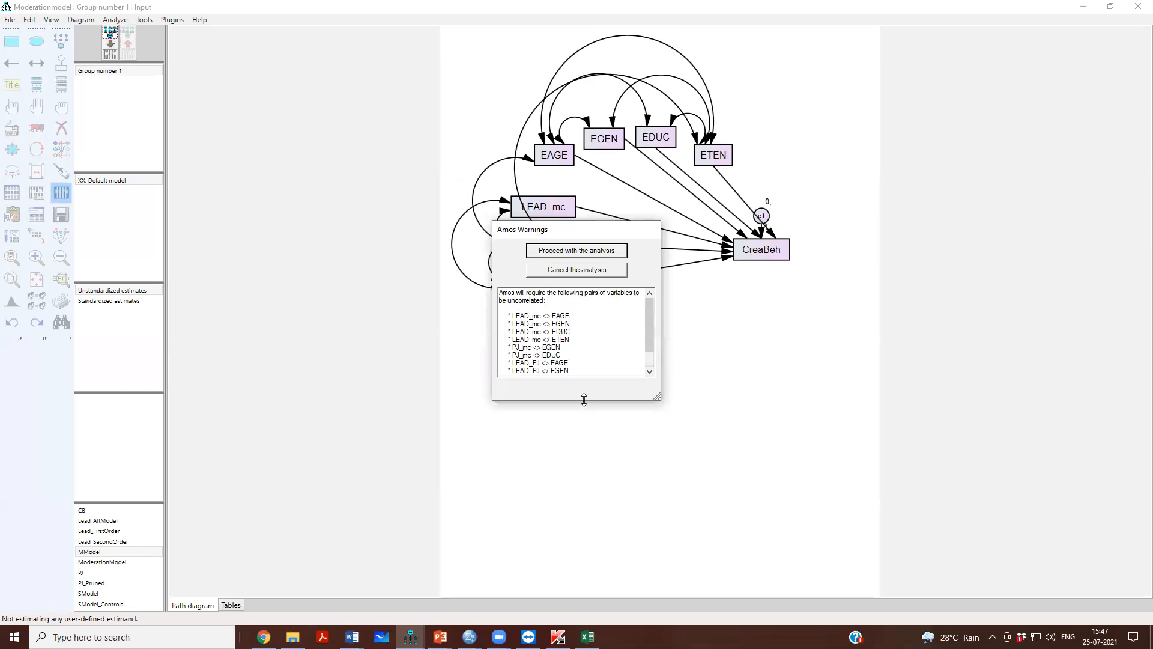
left_click_drag(584, 399, 582, 532)
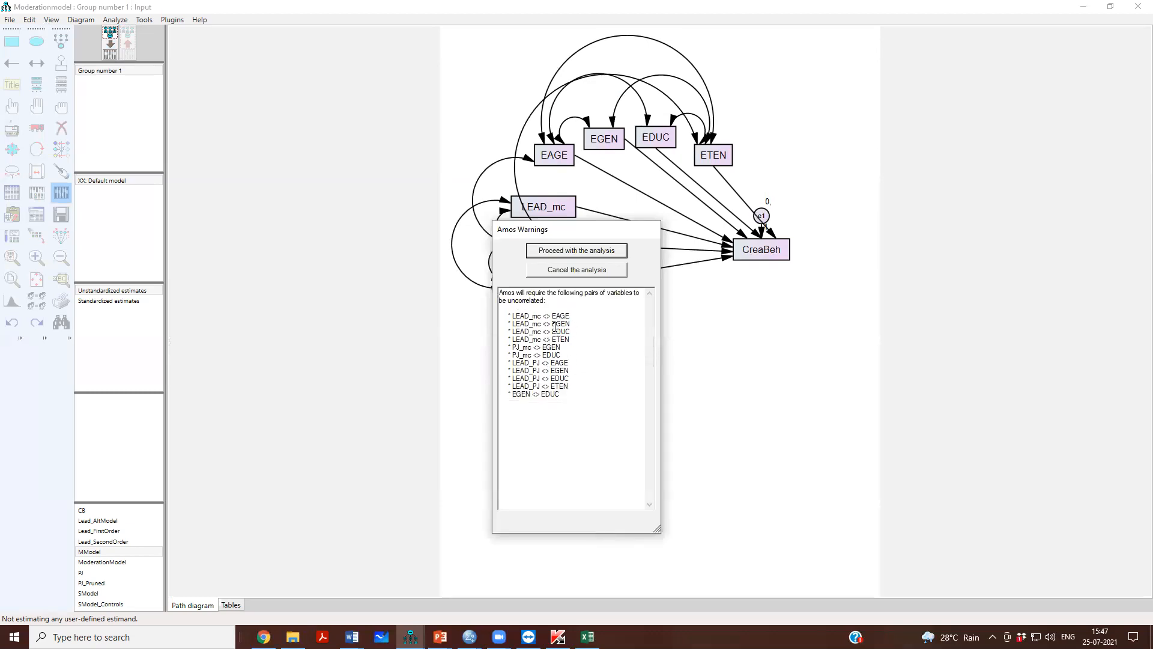
left_click(558, 251)
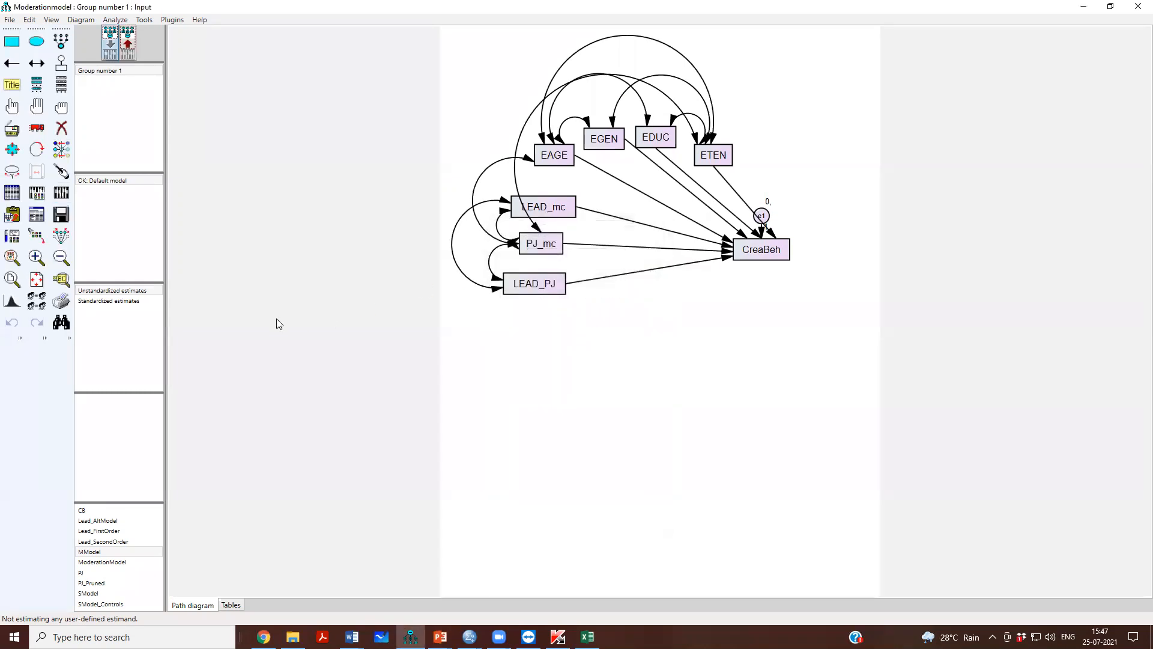
Open the new output, check the chi-square, degrees of freedom and probability level, and maximize the output window.
left_click(34, 215)
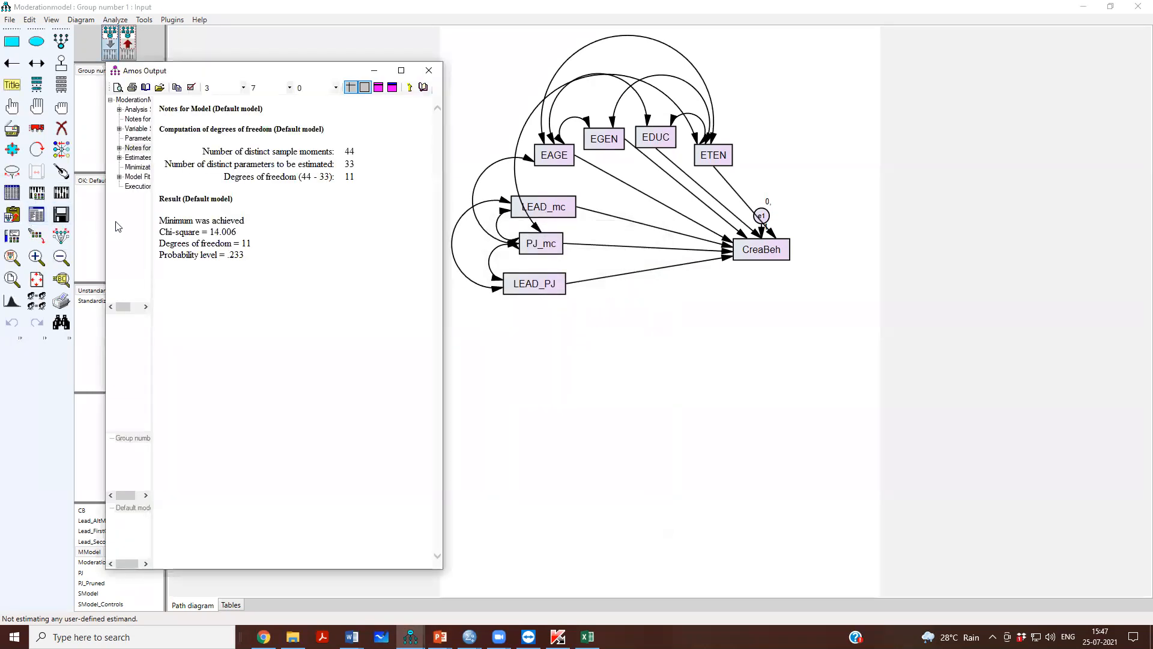
left_click_drag(160, 232, 266, 260)
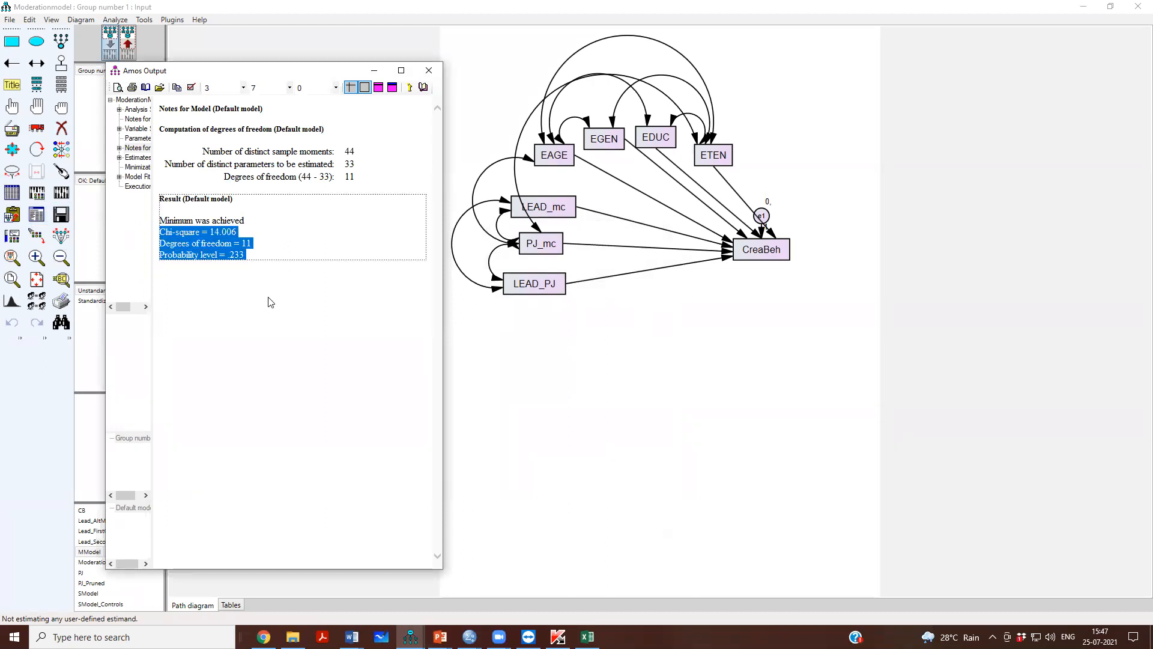
left_click(401, 71)
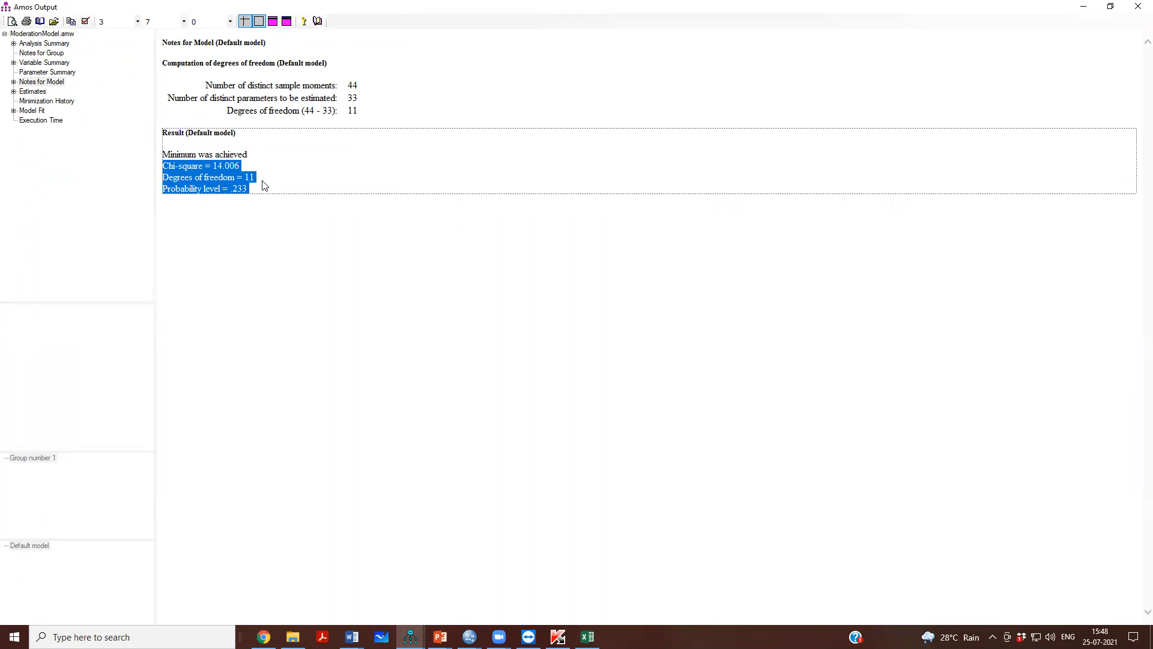
Examine the model fit summary, including CMIN/DF, the baseline comparisons and RMSEA for the default model.
left_click(35, 112)
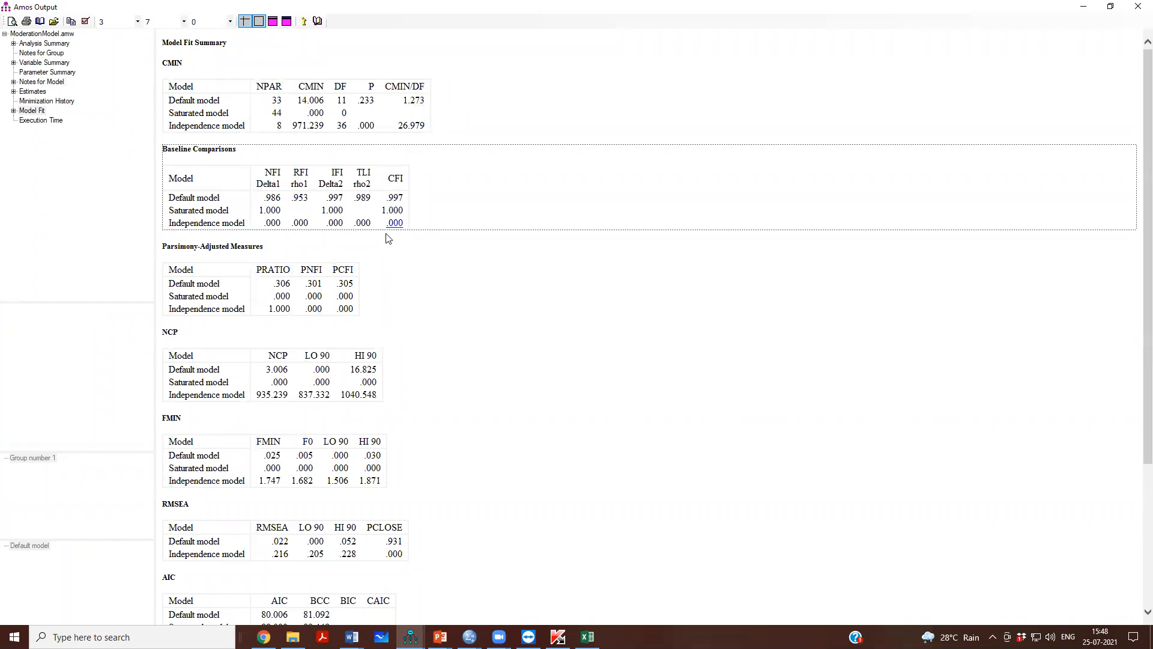
scroll(368, 351, "down", 3)
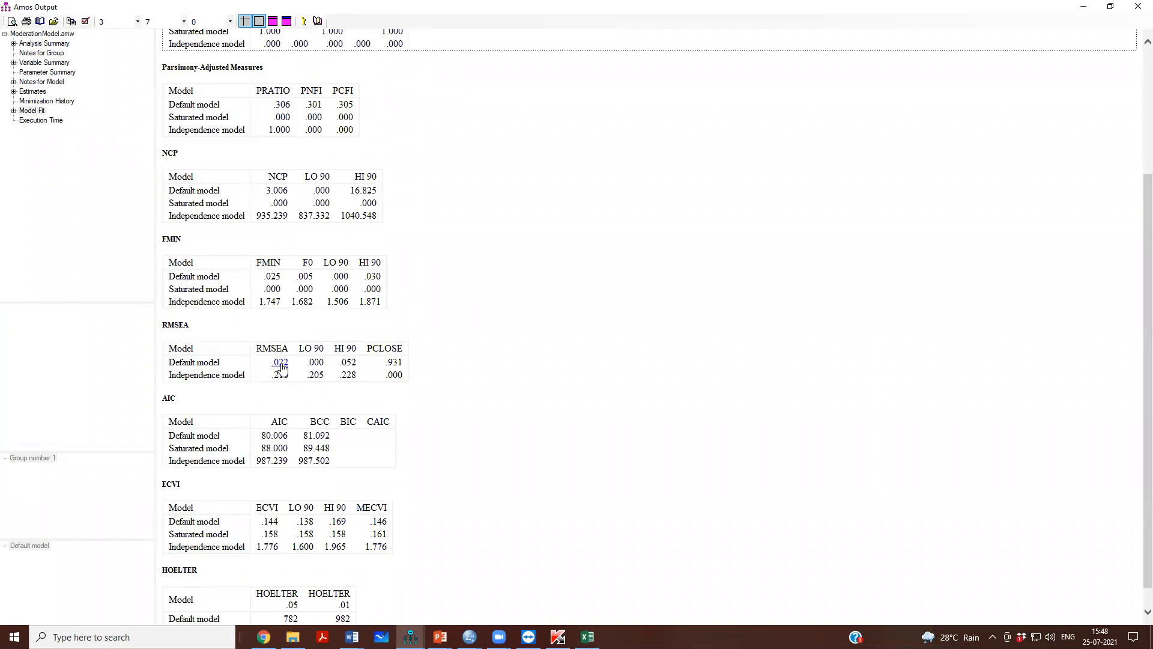
scroll(281, 366, "up", 3)
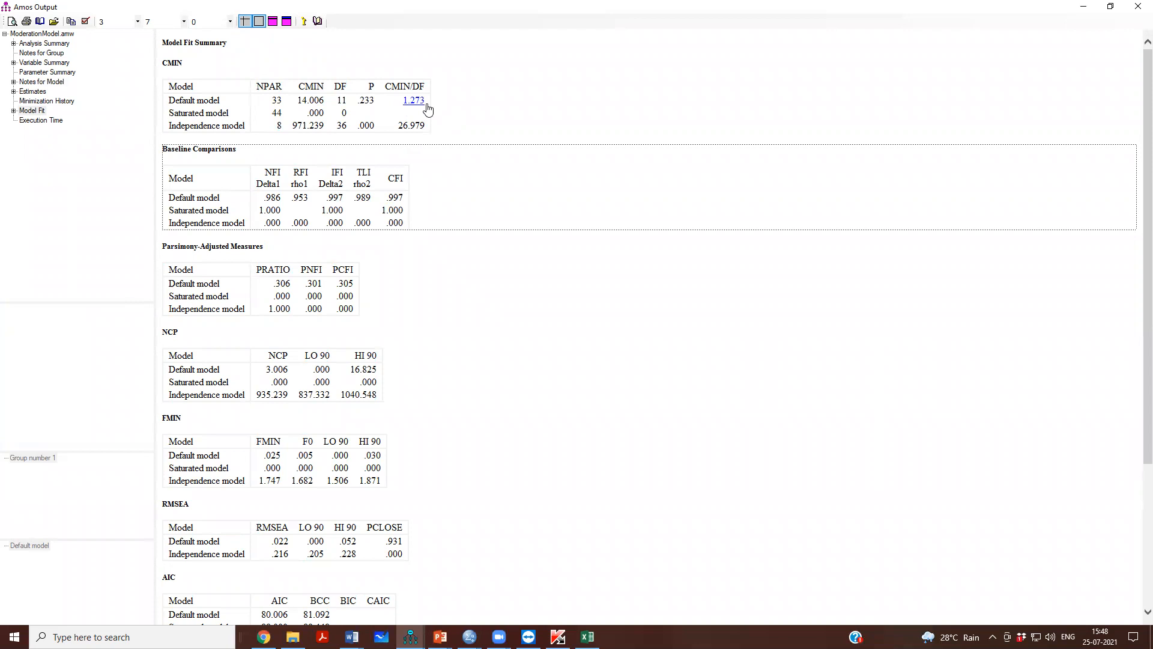
Examine the regression weights of LEAD_mc, PJ_mc, LEAD_PJ and the four controls on CreaBeh in the estimates.
left_click(43, 91)
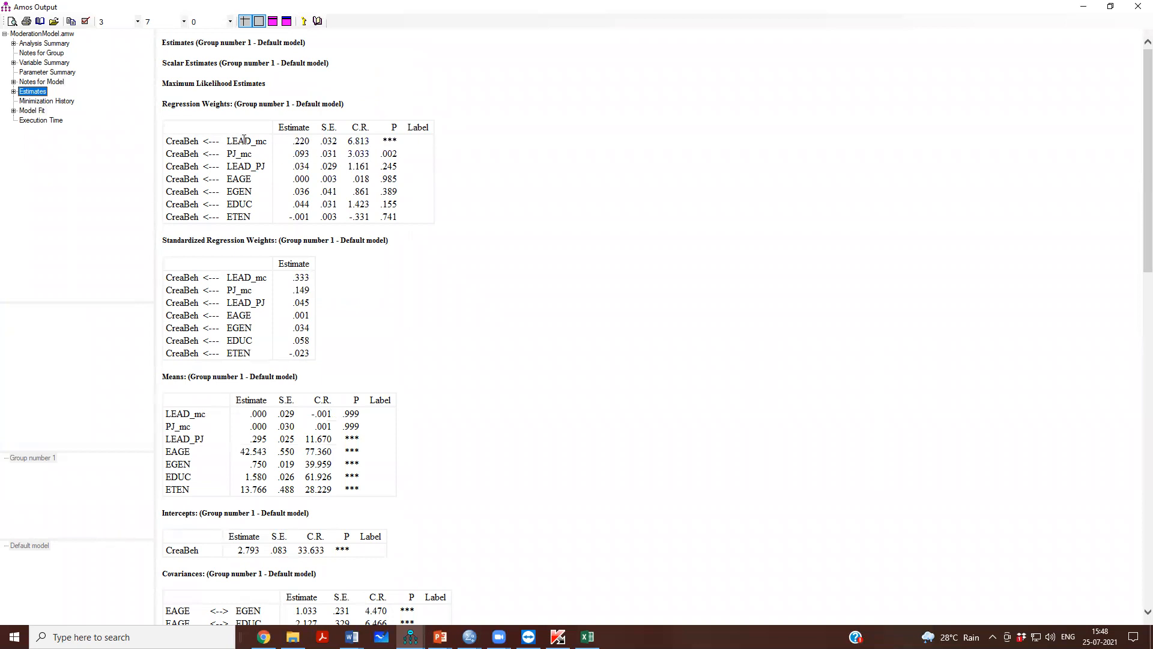
left_click_drag(244, 140, 167, 142)
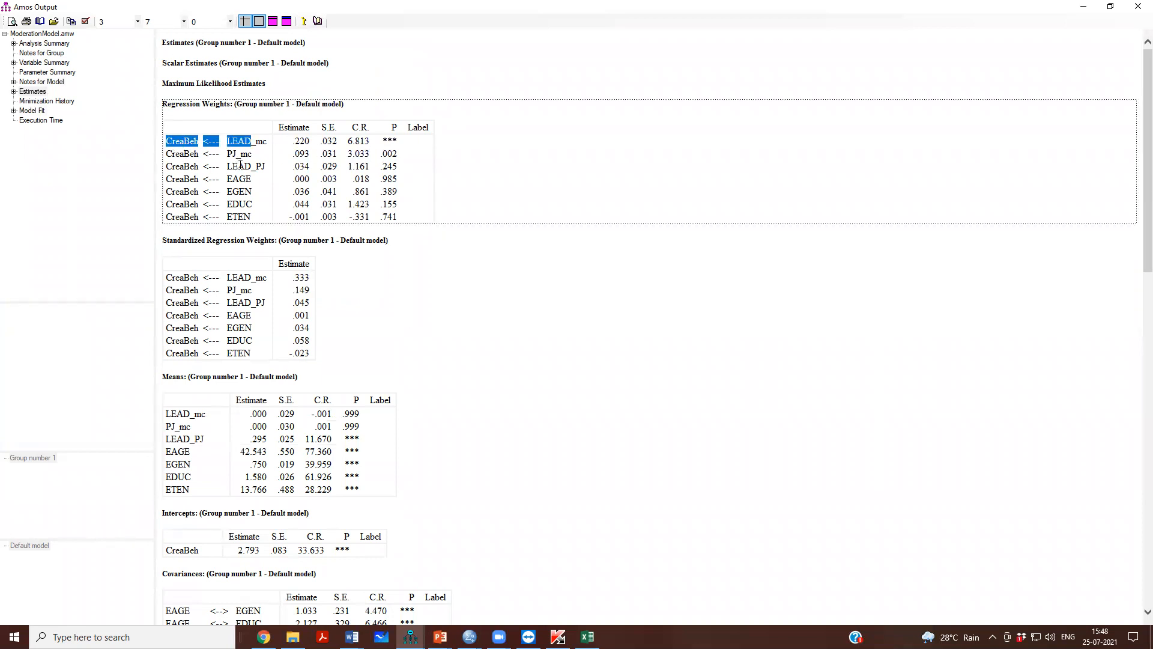
left_click_drag(239, 154, 169, 155)
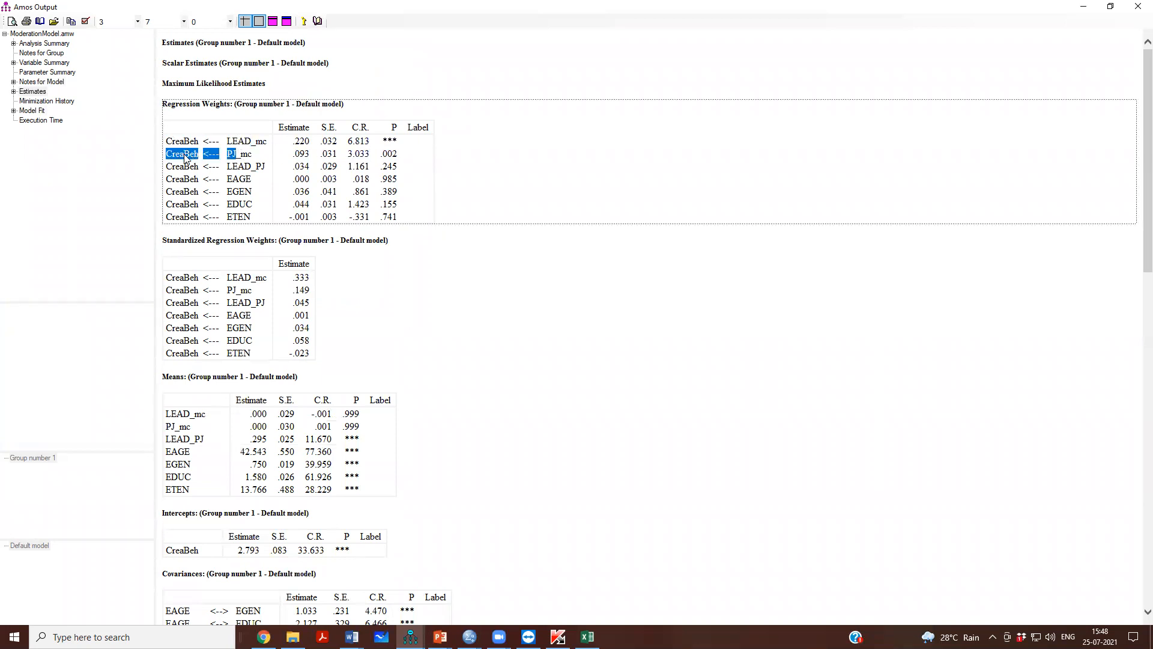
left_click_drag(251, 167, 168, 167)
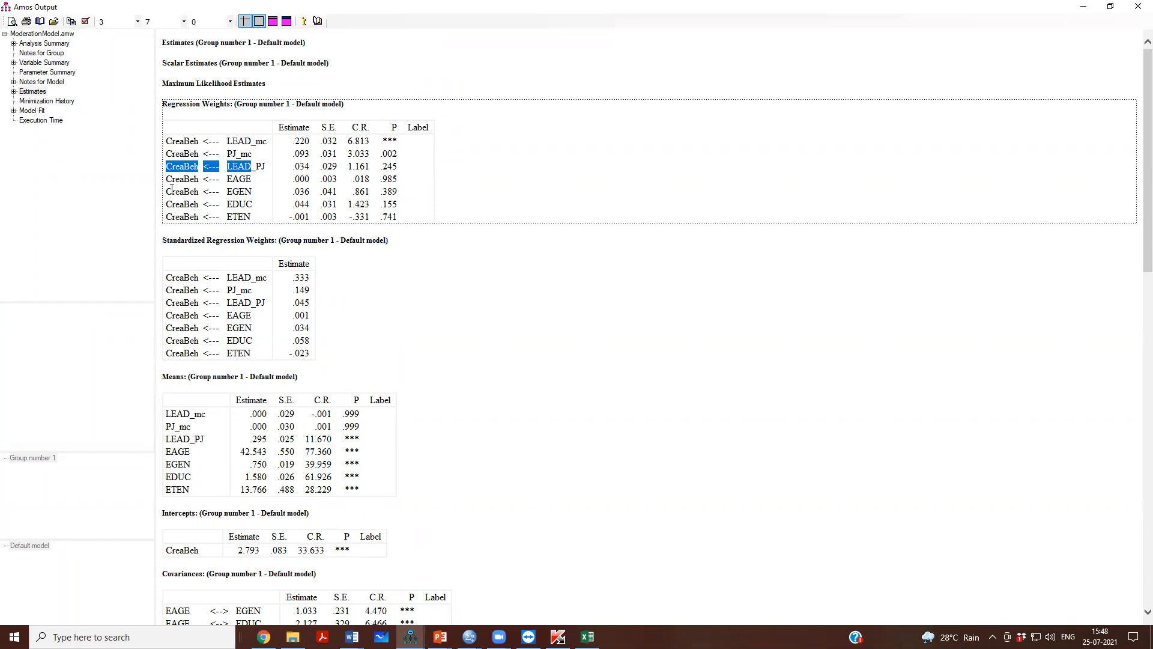
left_click_drag(171, 182, 407, 228)
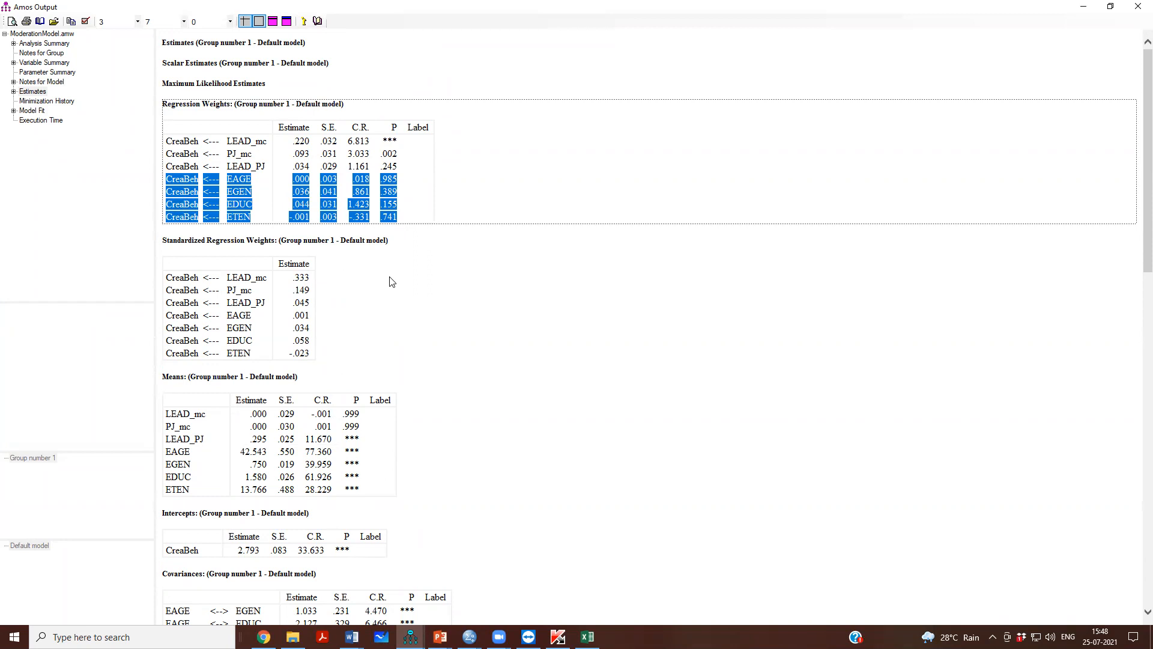